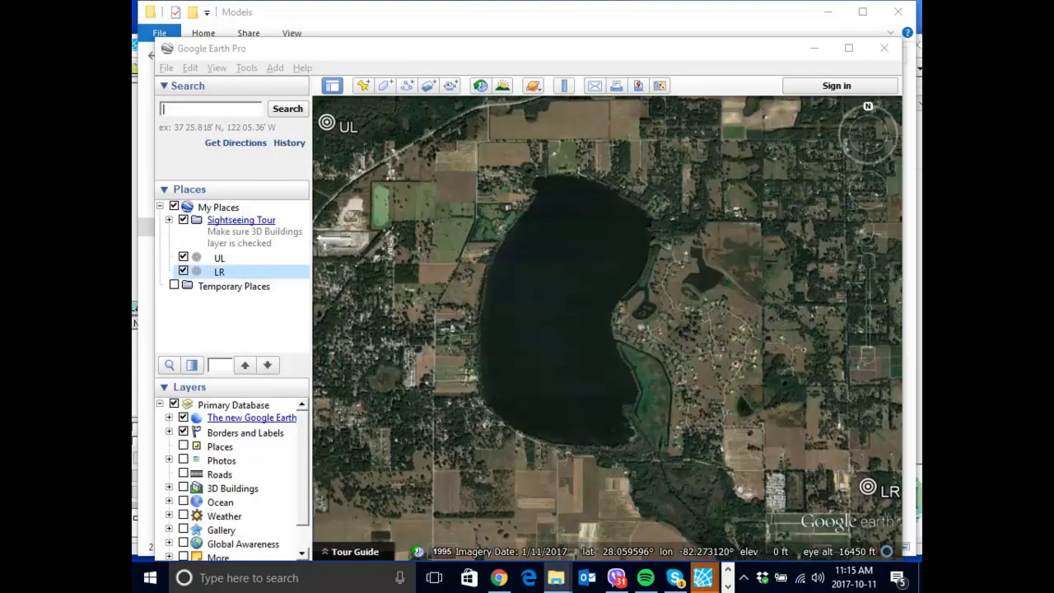
# Open the UTM Grid North.xlsx workbook from the Utilities folder and show its Calculator sheet.
pyautogui.moveTo(136, 333); pyautogui.dragTo(424, 54)
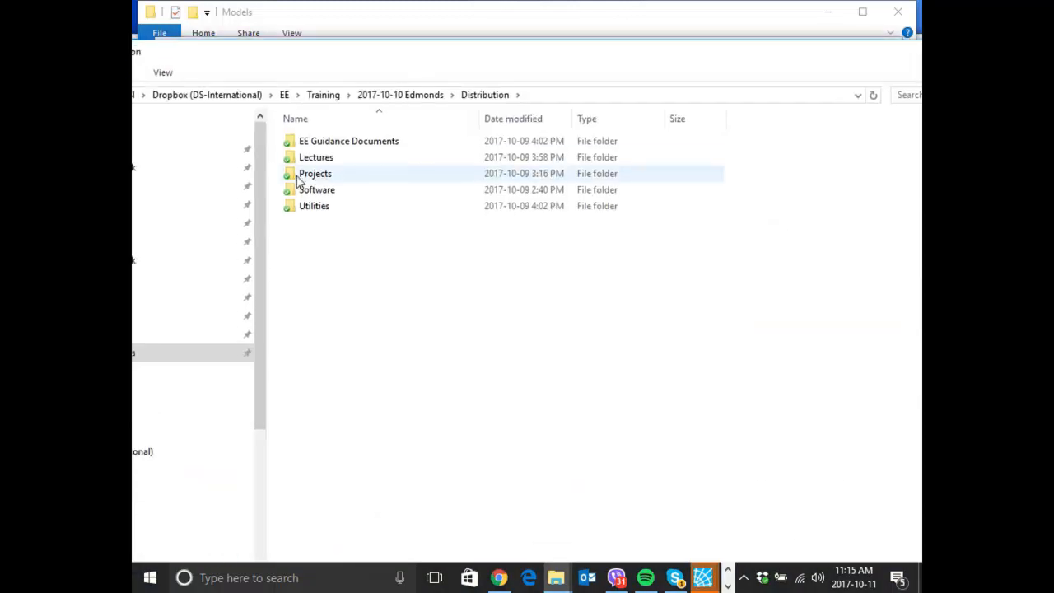
pyautogui.doubleClick(330, 206)
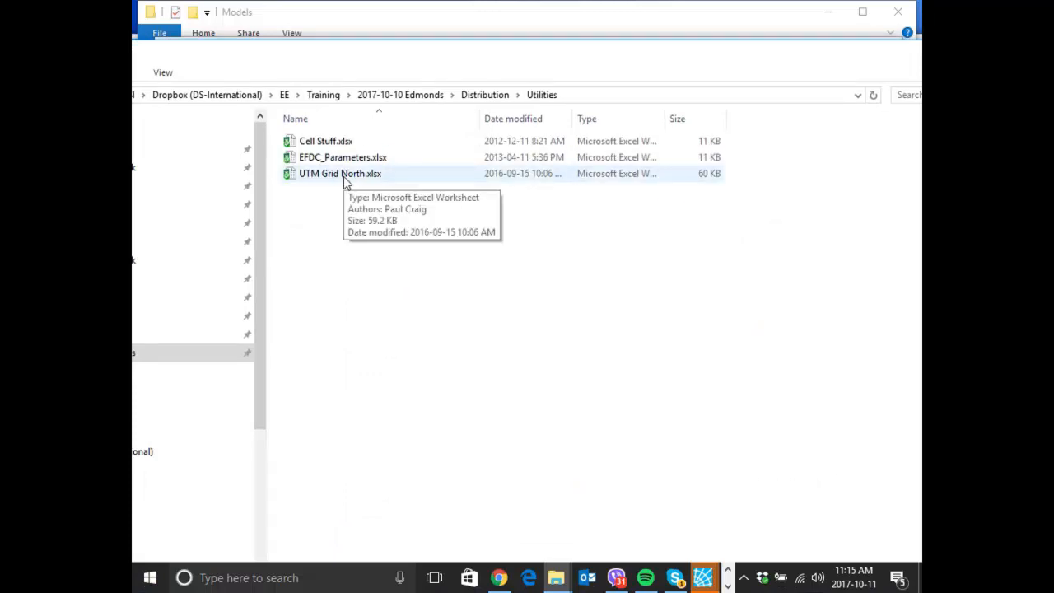
pyautogui.click(345, 182)
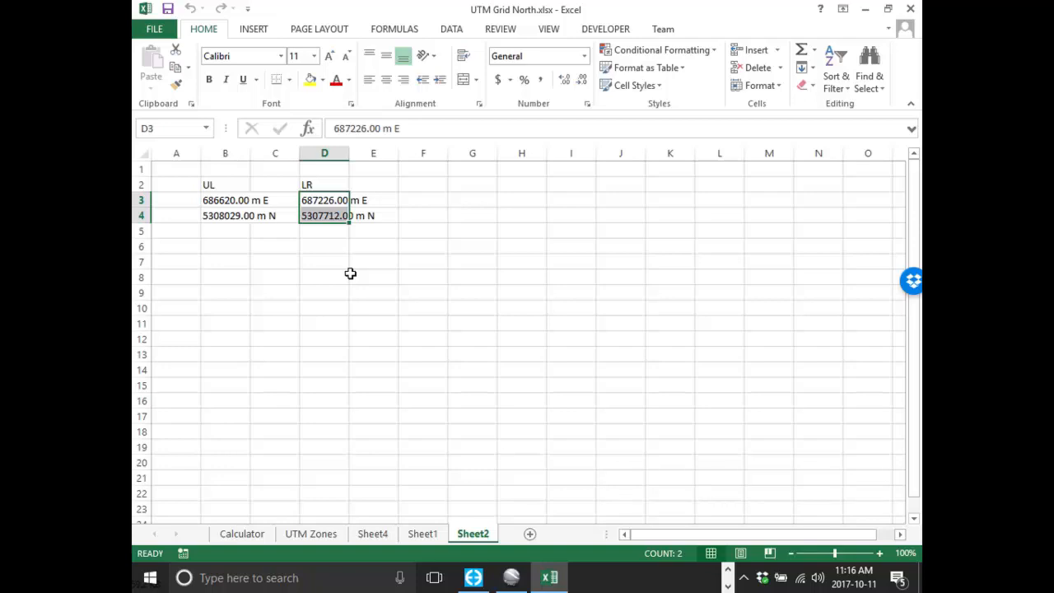
pyautogui.click(263, 535)
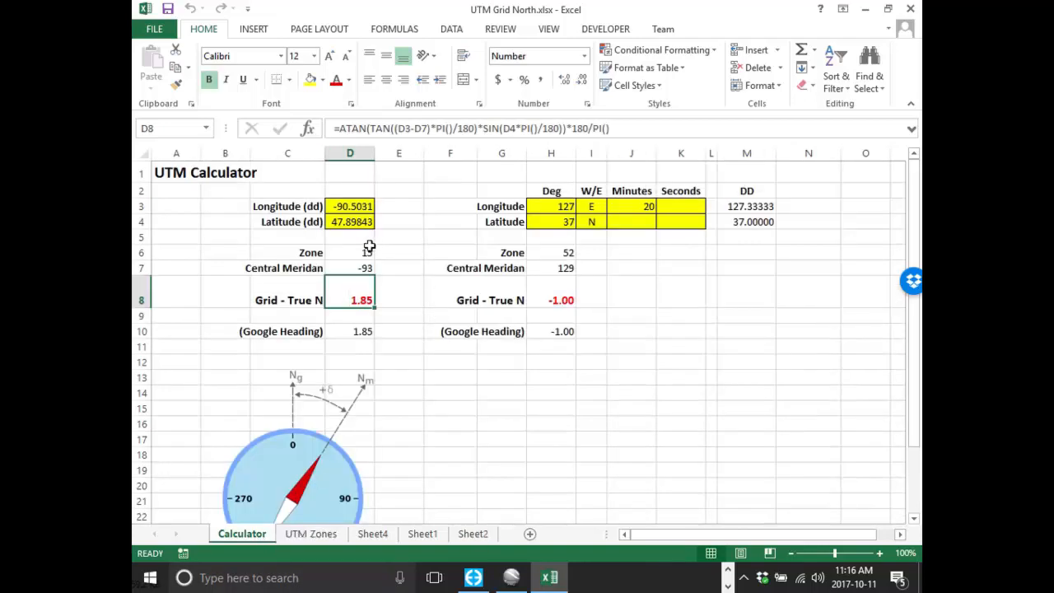
# Examine the Longitude (dd), Zone and Grid - True N cells of the UTM calculator.
pyautogui.click(355, 206)
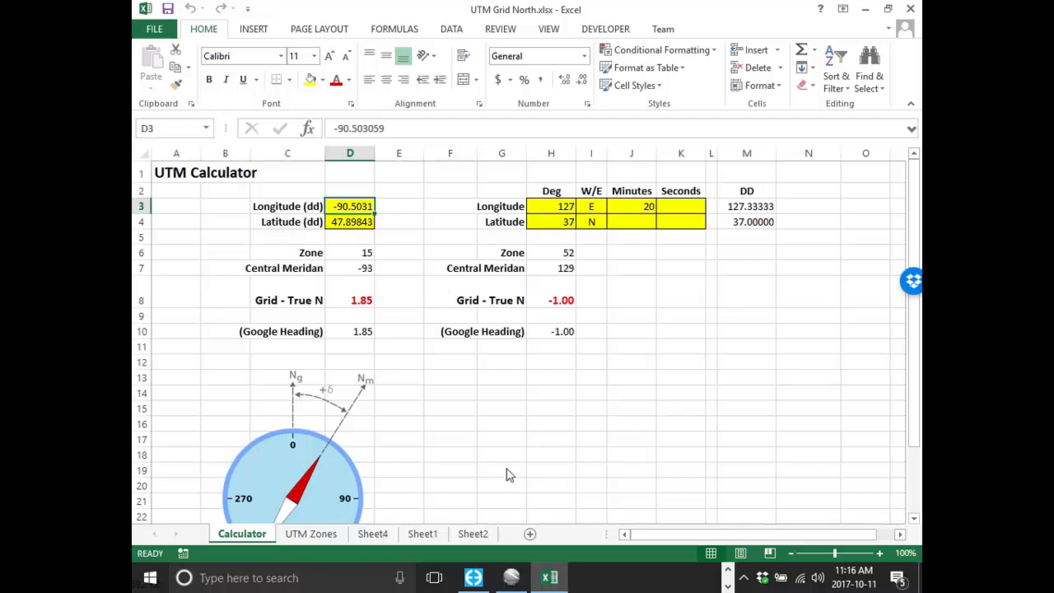
pyautogui.click(359, 254)
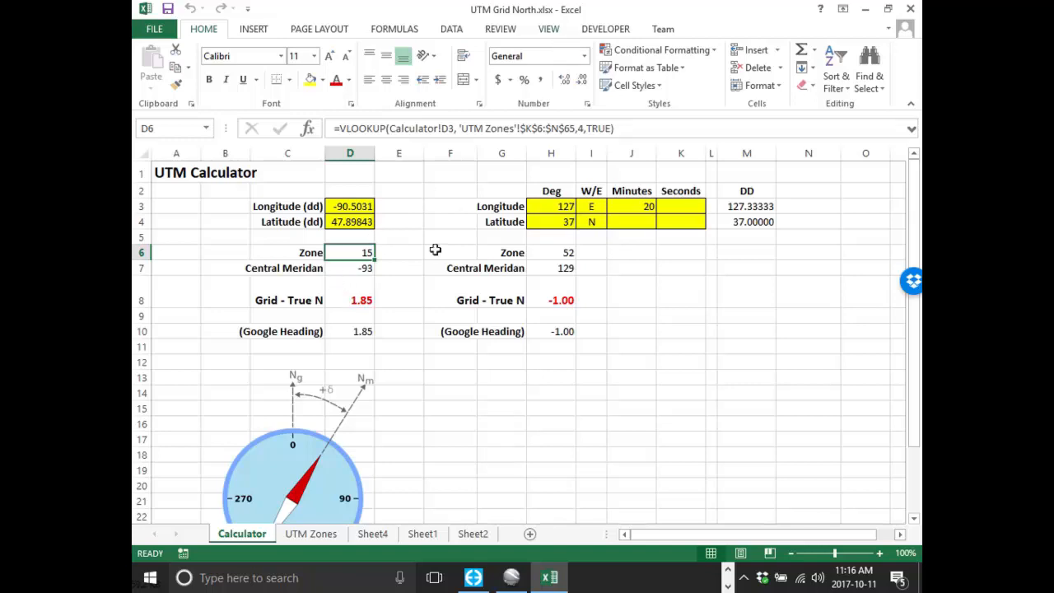
pyautogui.click(359, 315)
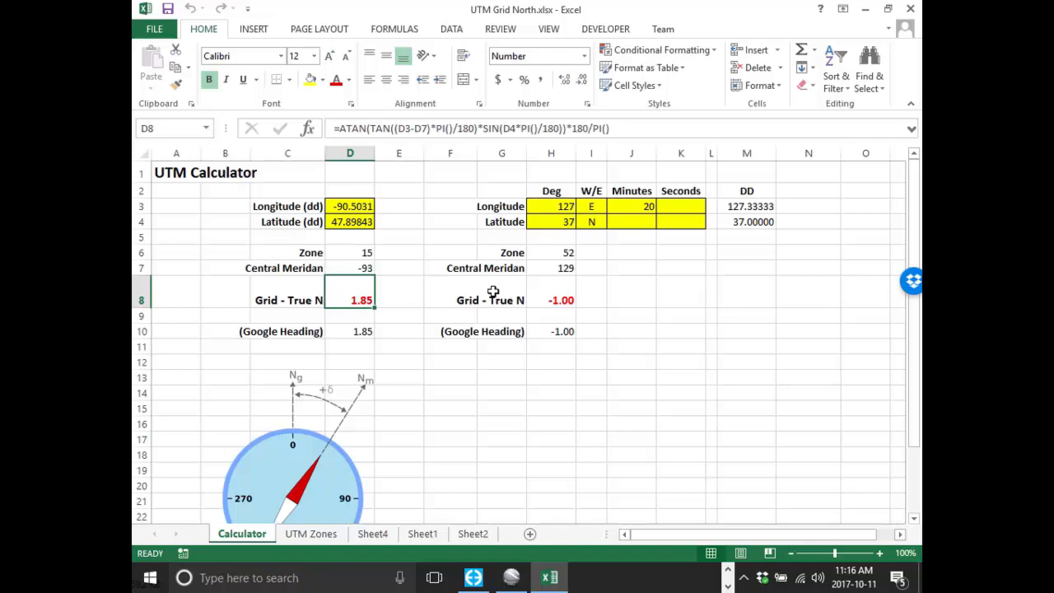
# Switch to Google Earth Pro and open the properties of the UL placemark.
pyautogui.click(865, 10)
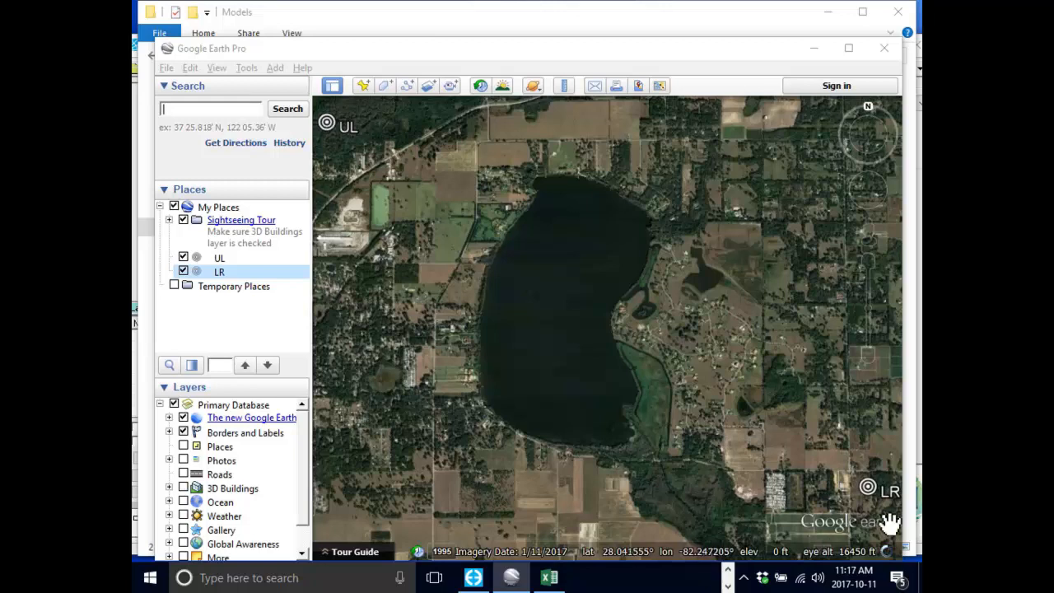
pyautogui.rightClick(327, 123)
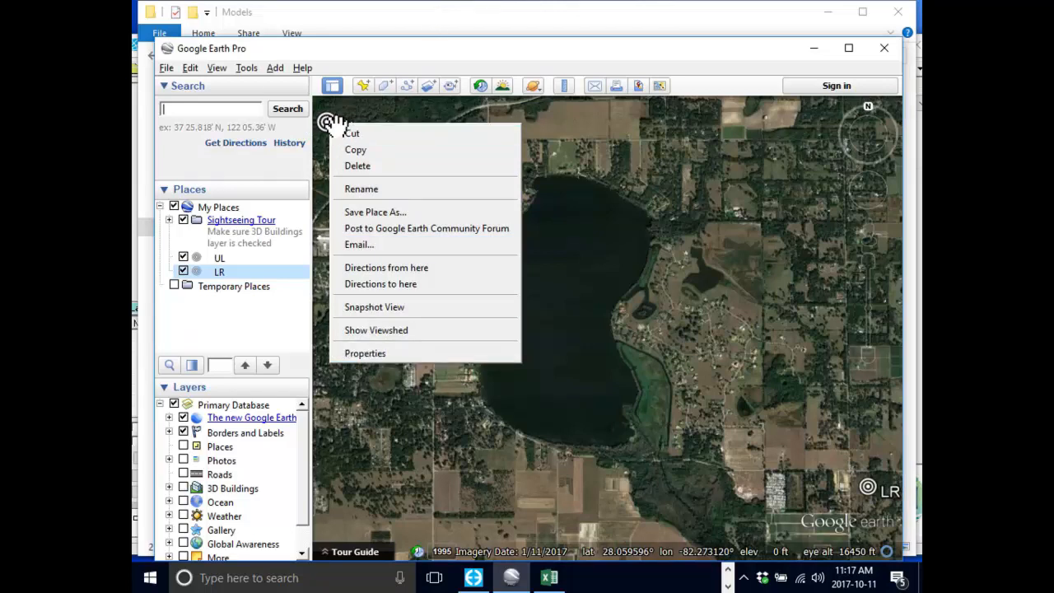
pyautogui.rightClick(330, 125)
pyautogui.click(382, 360)
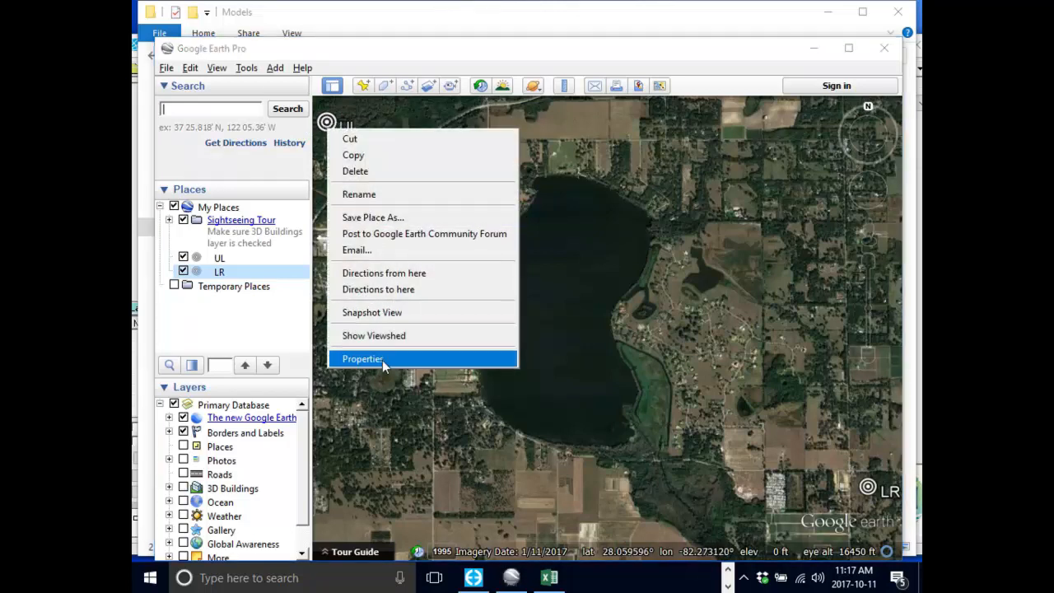
pyautogui.moveTo(348, 77); pyautogui.dragTo(626, 109)
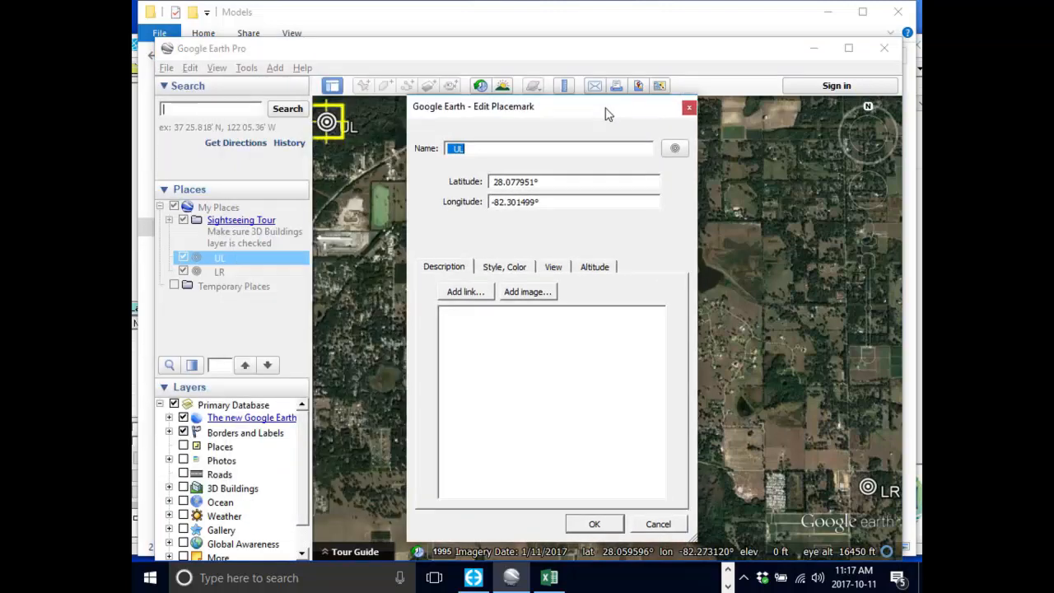
# Copy the UL placemark's latitude, 28.077951, into the Latitude (dd) cell of the UTM calculator in Excel.
pyautogui.doubleClick(535, 185)
pyautogui.hotkey('ctrl', 'c')
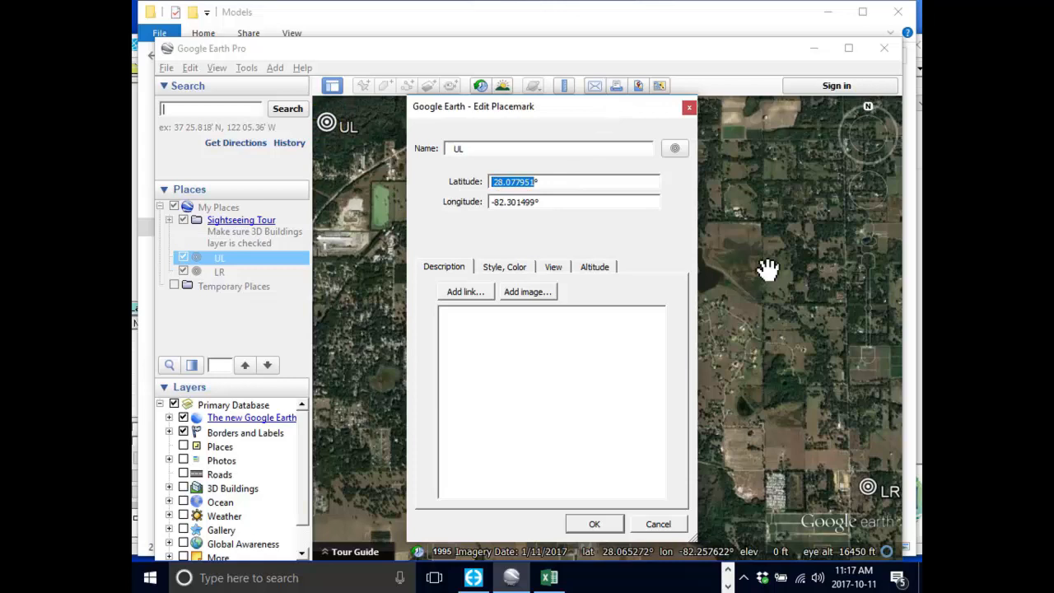
pyautogui.click(549, 577)
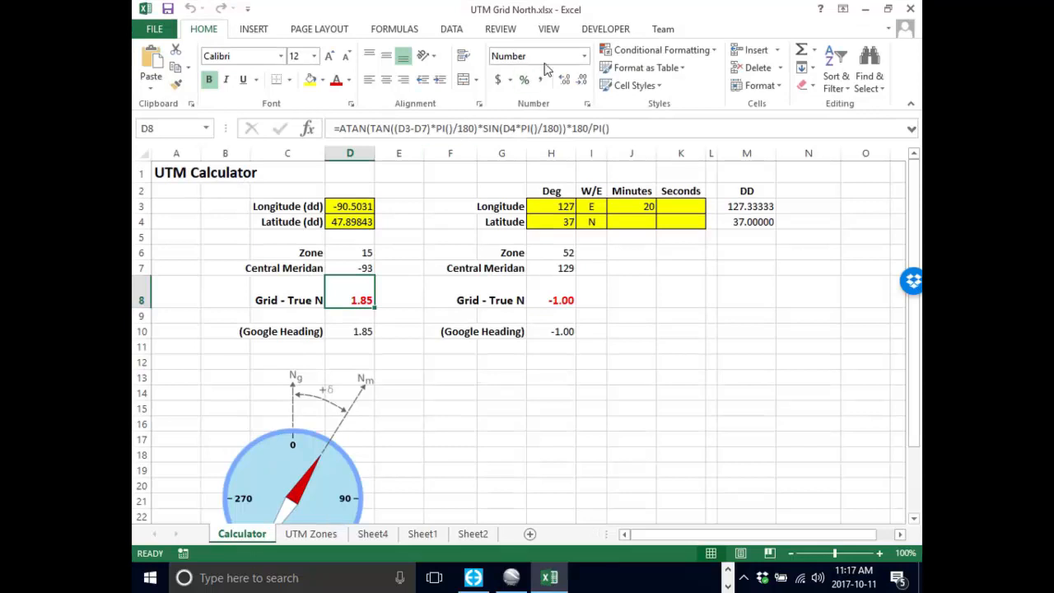
pyautogui.click(354, 222)
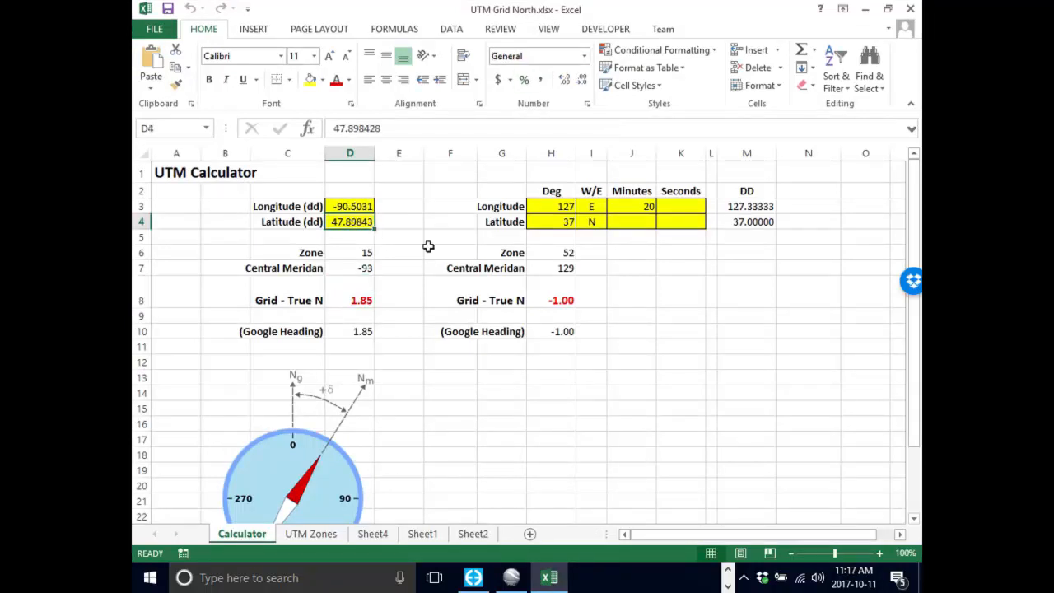
pyautogui.hotkey('ctrl', 'v')
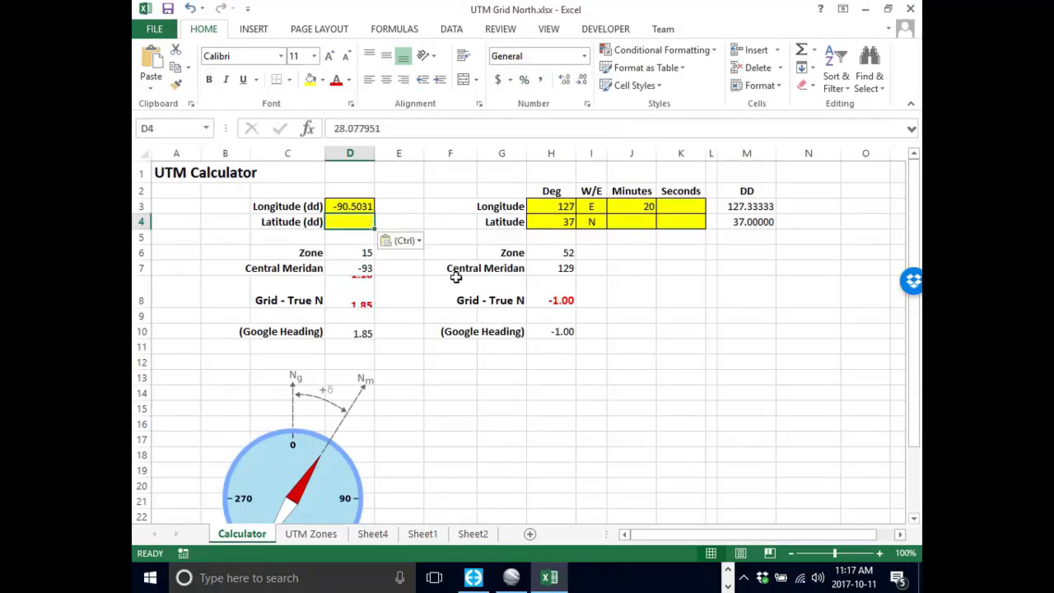
# Copy the UL placemark's longitude, -82.301499, from Google Earth Pro into the Longitude (dd) cell of the Excel calculator.
pyautogui.moveTo(632, 18); pyautogui.dragTo(585, 235)
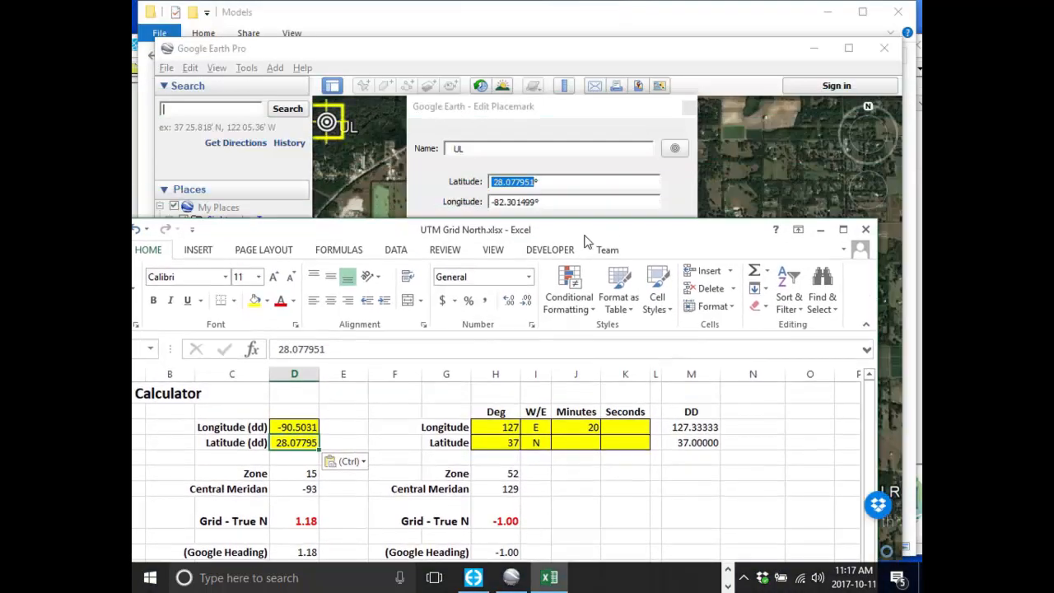
pyautogui.click(535, 202)
pyautogui.moveTo(537, 202); pyautogui.dragTo(493, 202)
pyautogui.hotkey('ctrl', 'c')
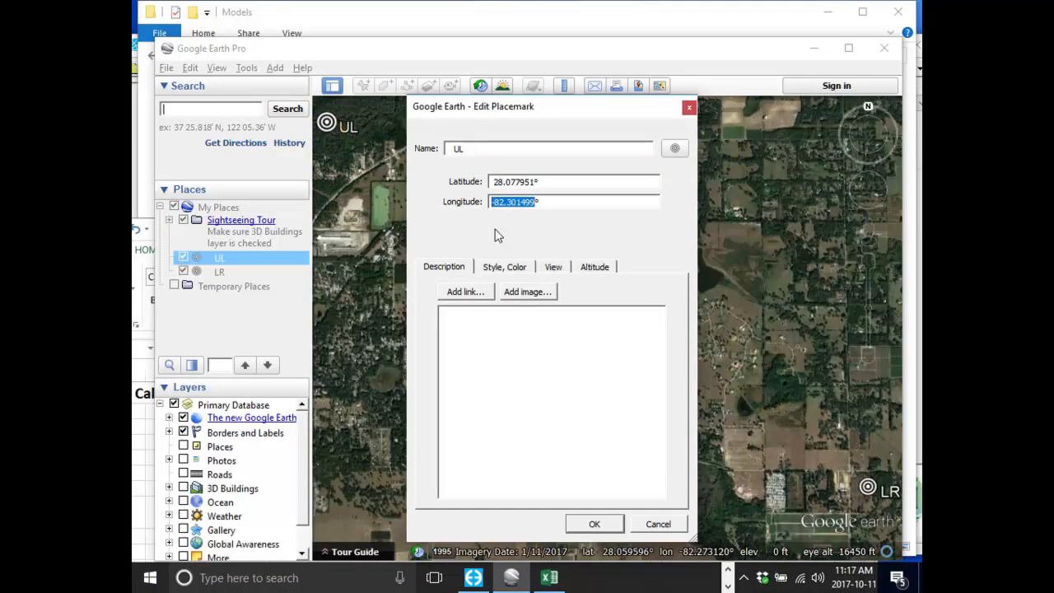
pyautogui.click(550, 579)
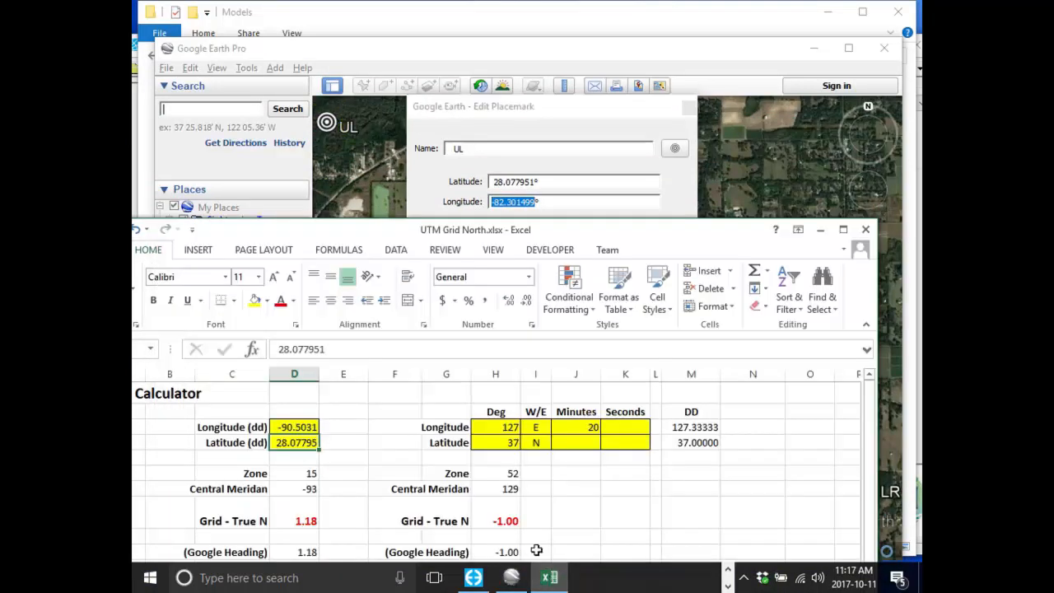
pyautogui.click(297, 428)
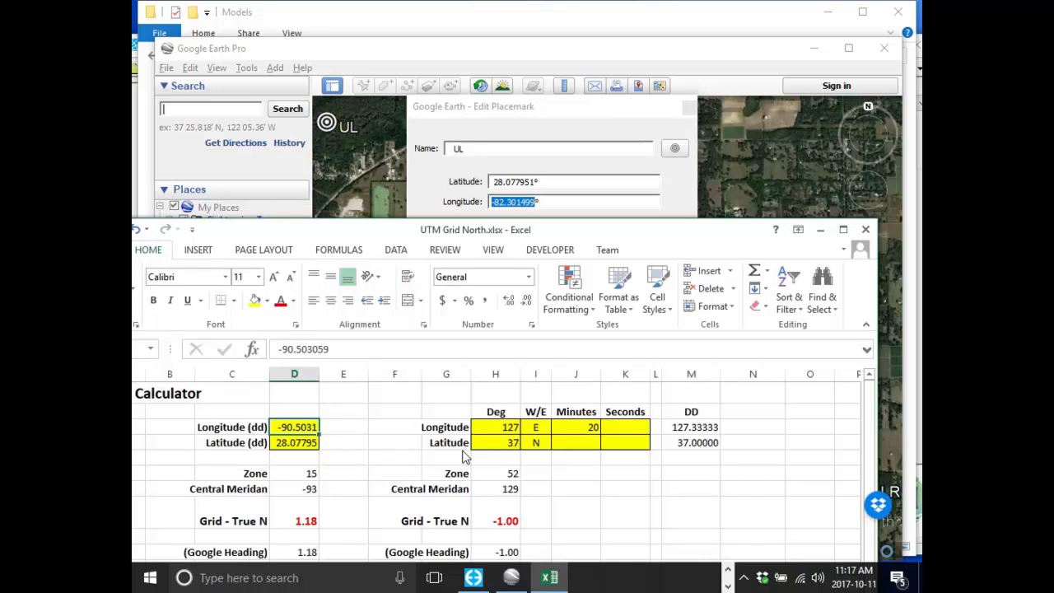
pyautogui.hotkey('ctrl', 'v')
pyautogui.moveTo(555, 231); pyautogui.dragTo(624, 47)
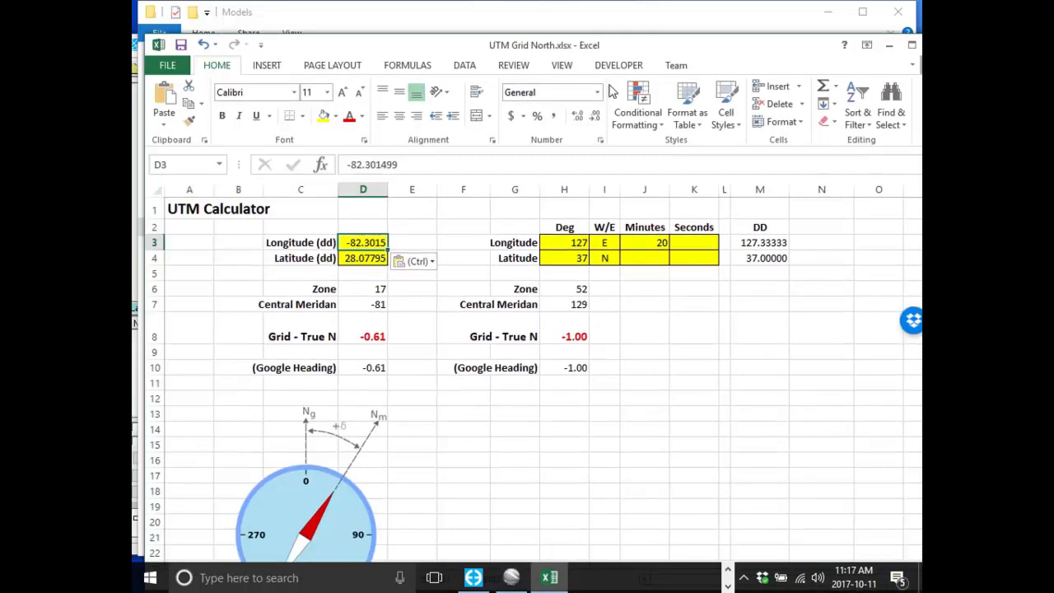
# Set the UL placemark's view heading in Google Earth Pro to the calculator's Grid - True N value, -0.61, and apply it.
pyautogui.click(379, 333)
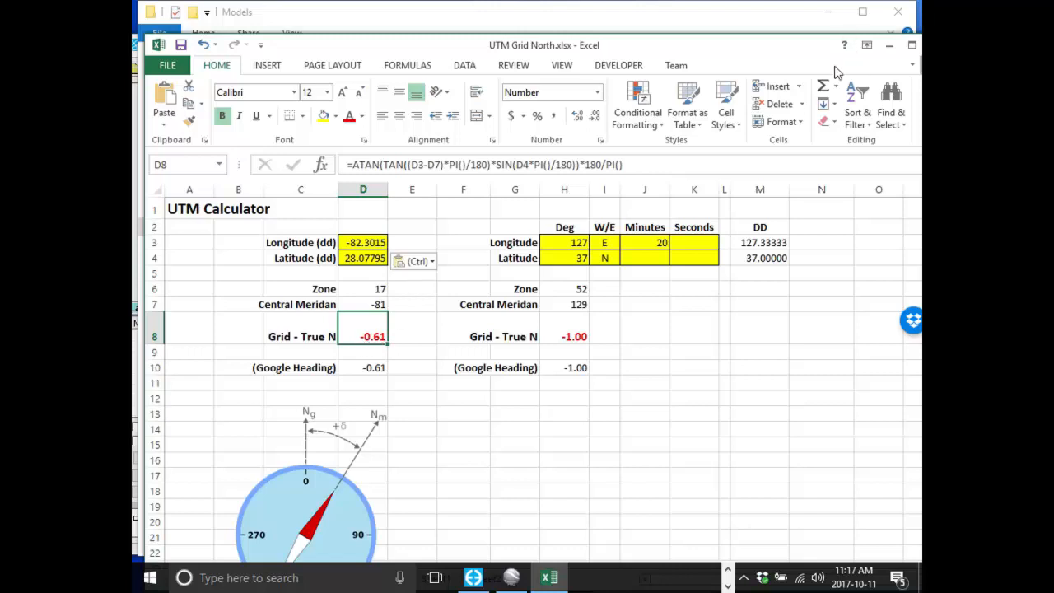
pyautogui.click(890, 44)
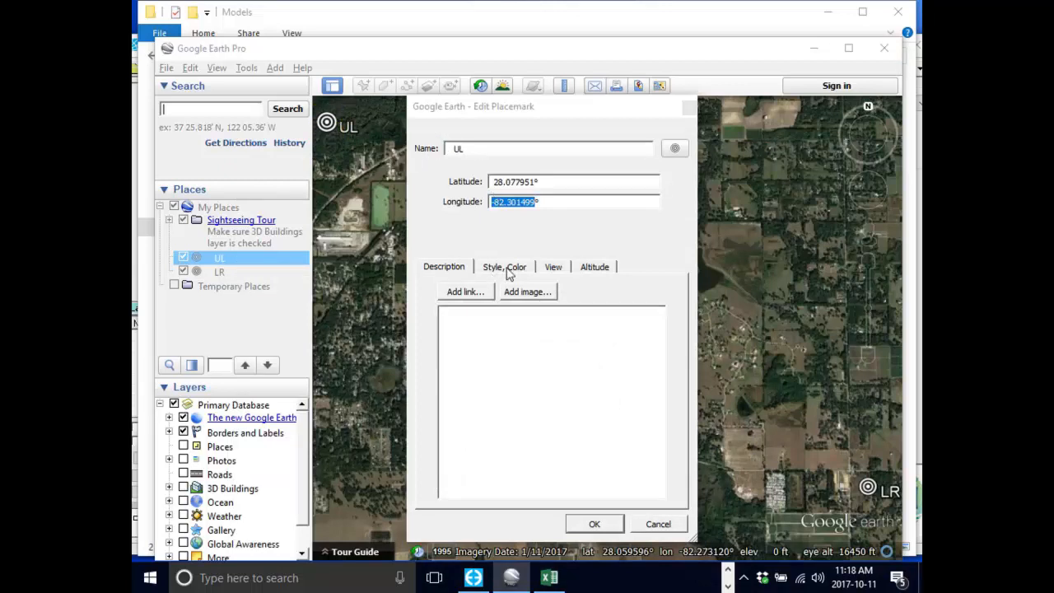
pyautogui.click(553, 268)
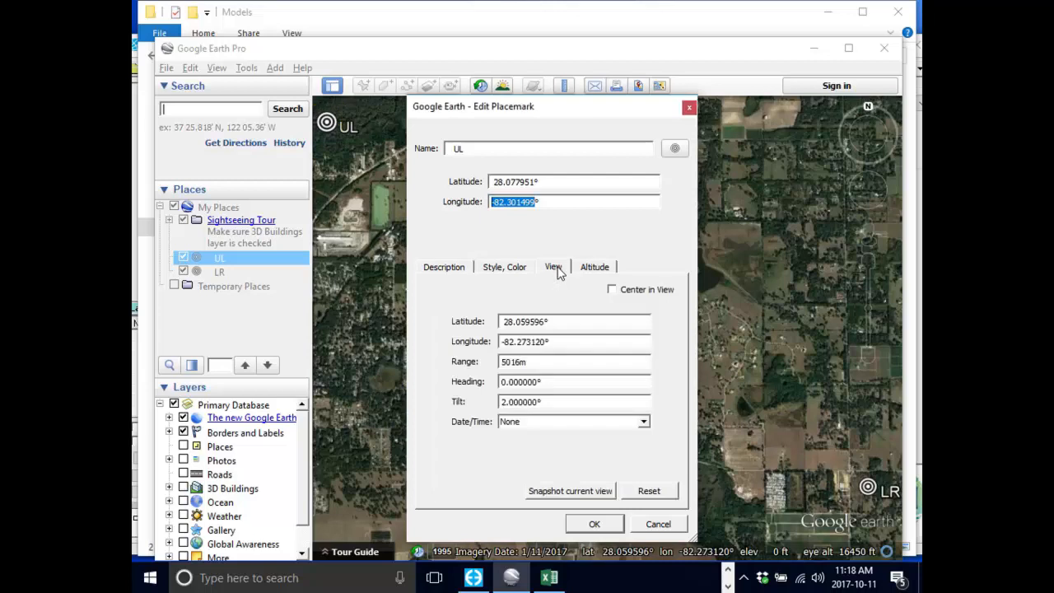
pyautogui.click(547, 381)
pyautogui.moveTo(548, 382); pyautogui.dragTo(403, 387)
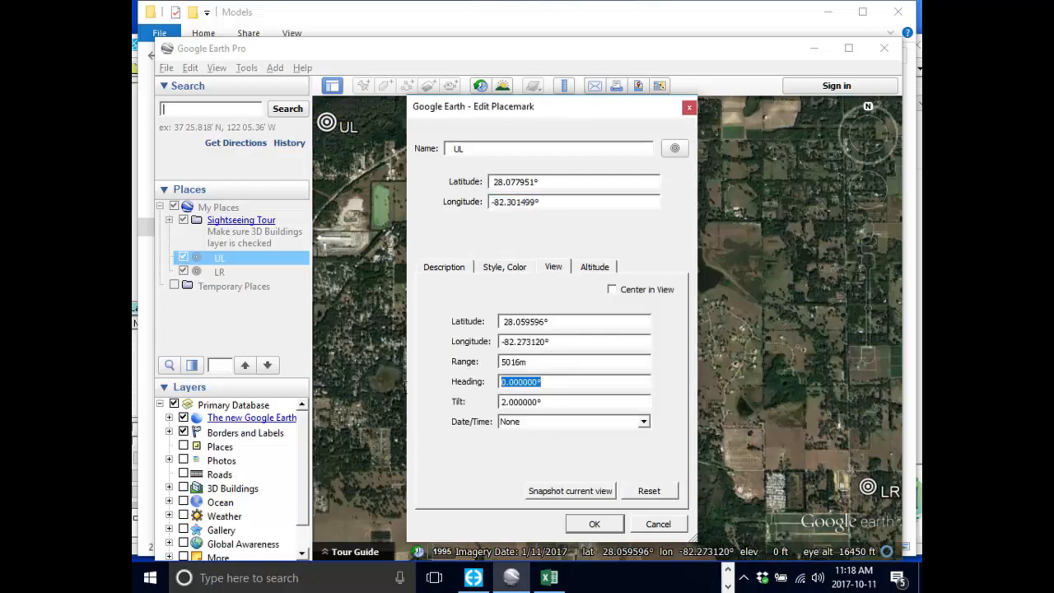
pyautogui.click(553, 578)
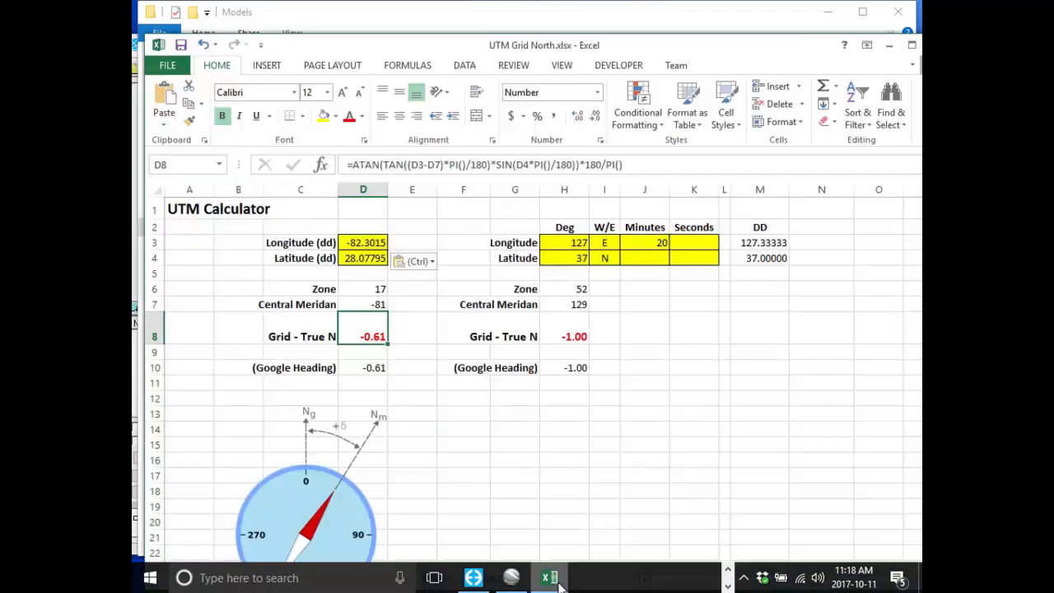
pyautogui.click(553, 579)
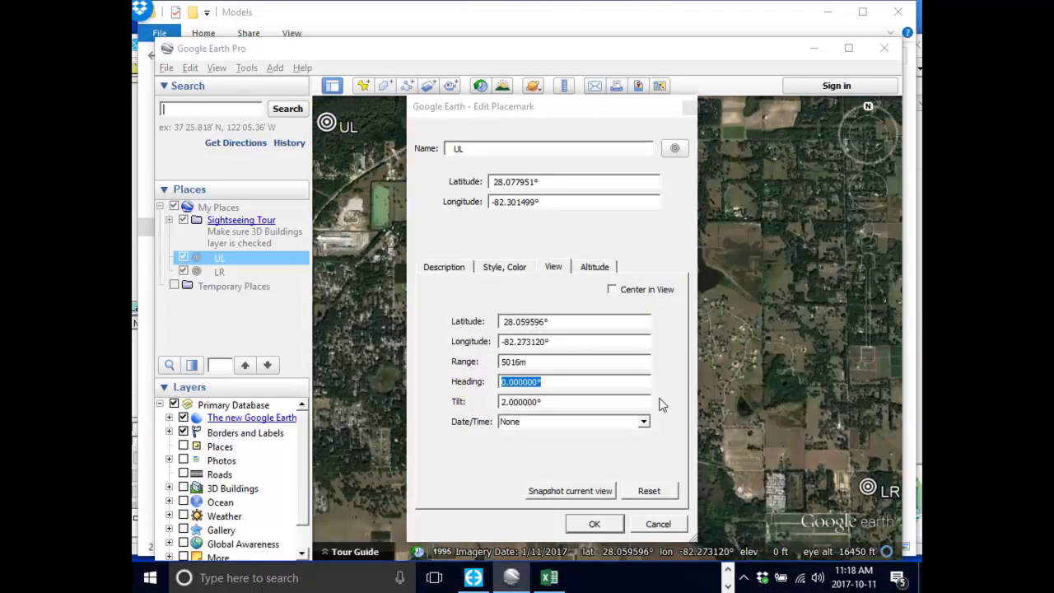
pyautogui.click(622, 378)
pyautogui.press('BackSpace')
pyautogui.press('BackSpace')
pyautogui.press('BackSpace')
pyautogui.press('BackSpace')
pyautogui.press('BackSpace')
pyautogui.press('BackSpace')
pyautogui.press('BackSpace')
pyautogui.press('BackSpace')
pyautogui.press('BackSpace')
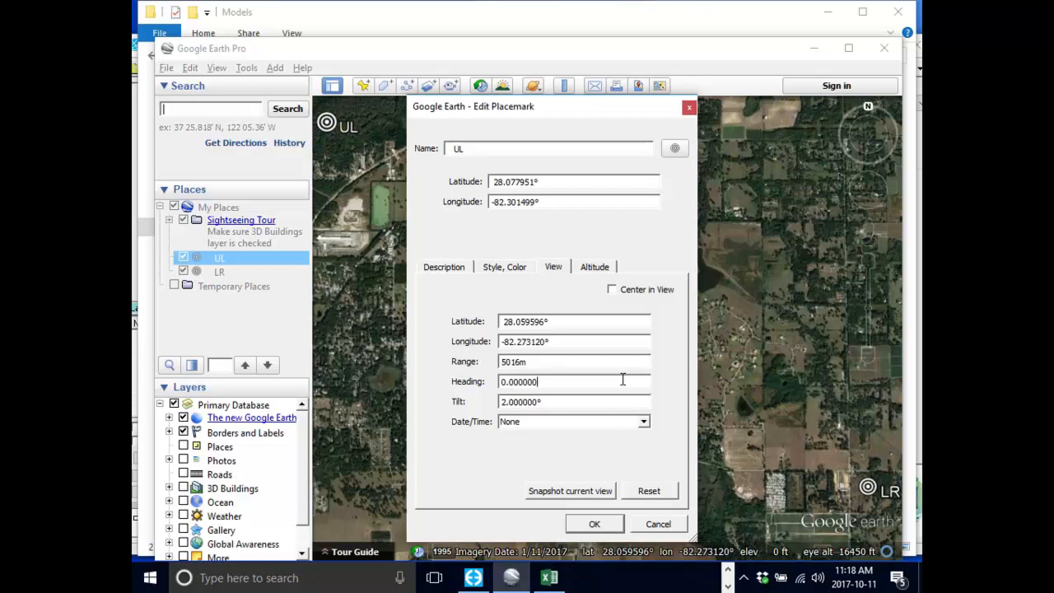
pyautogui.write('-0.61')
pyautogui.moveTo(616, 111); pyautogui.dragTo(770, 51)
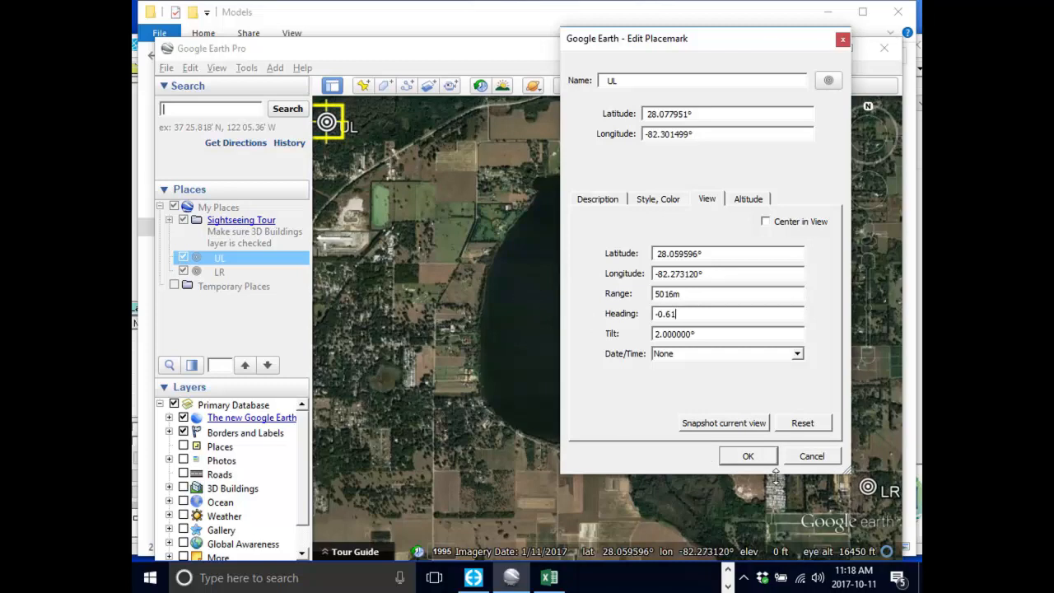
pyautogui.click(760, 455)
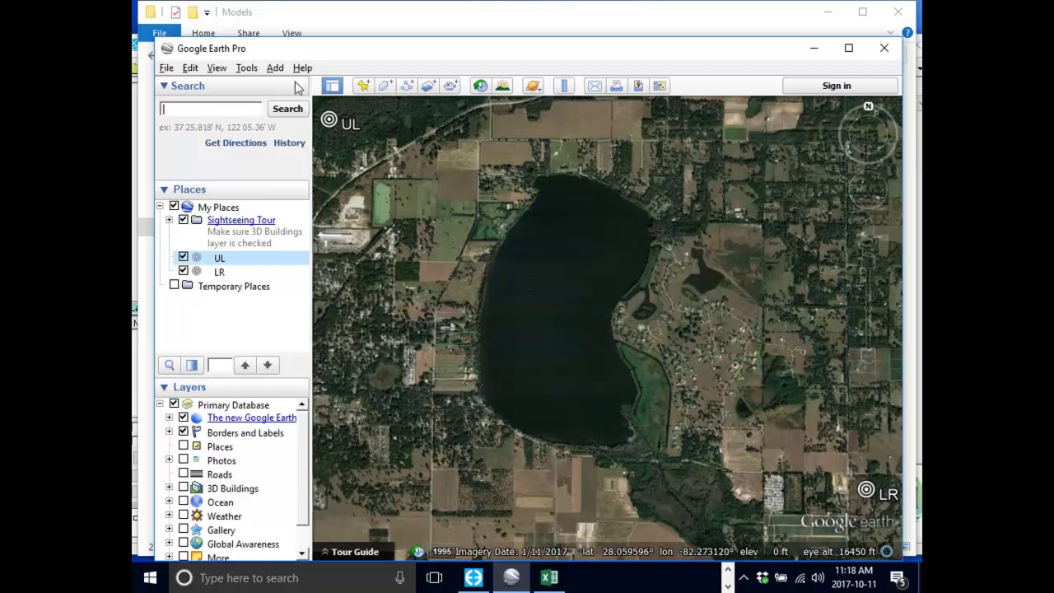
pyautogui.click(169, 69)
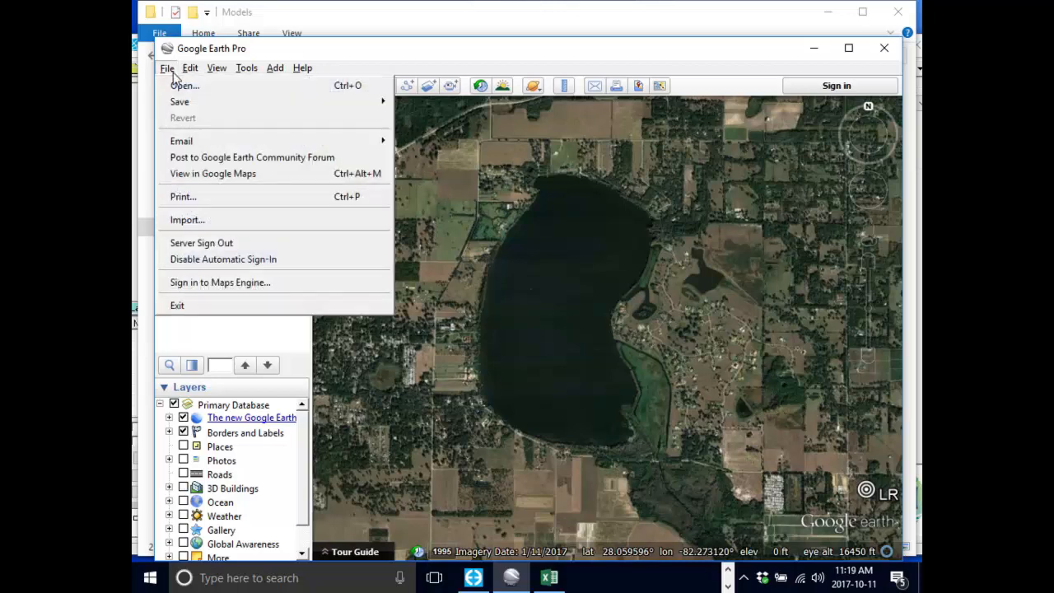
pyautogui.moveTo(172, 102)
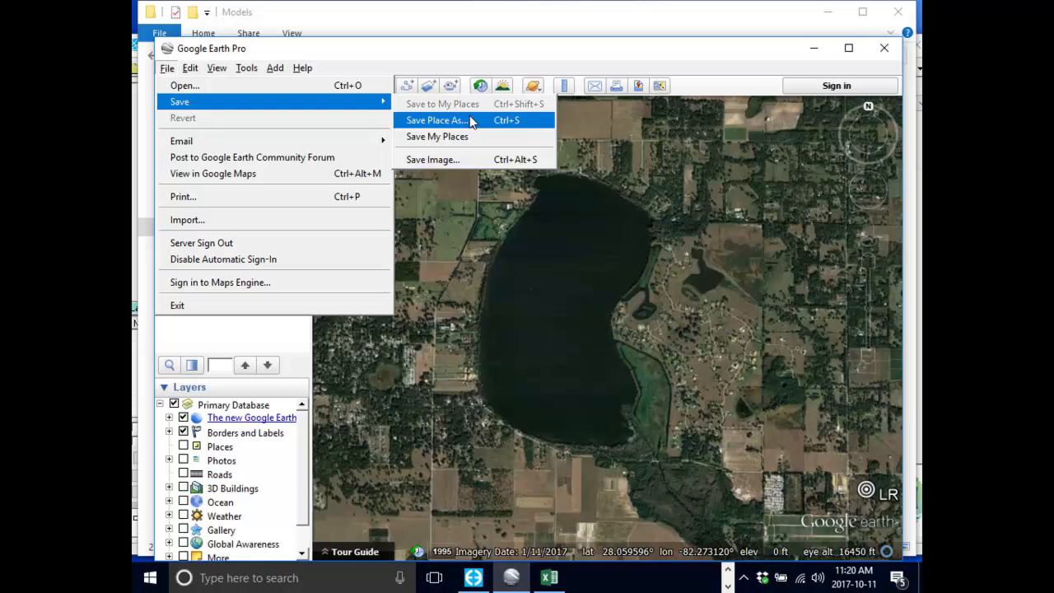
pyautogui.click(447, 44)
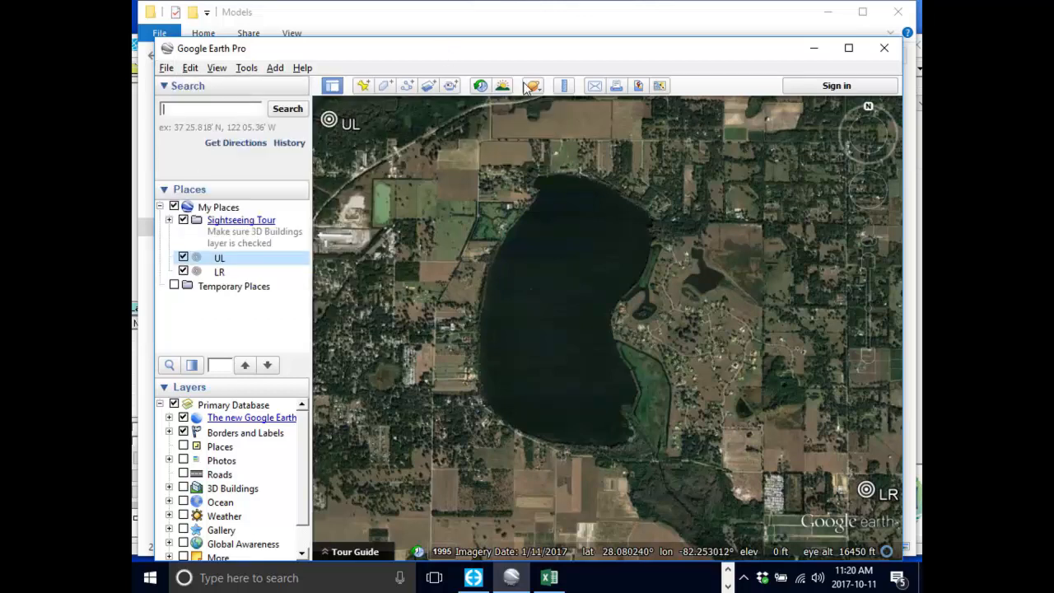
# Start saving a map image and remove the title and description, legend, scale and compass from it.
pyautogui.click(640, 87)
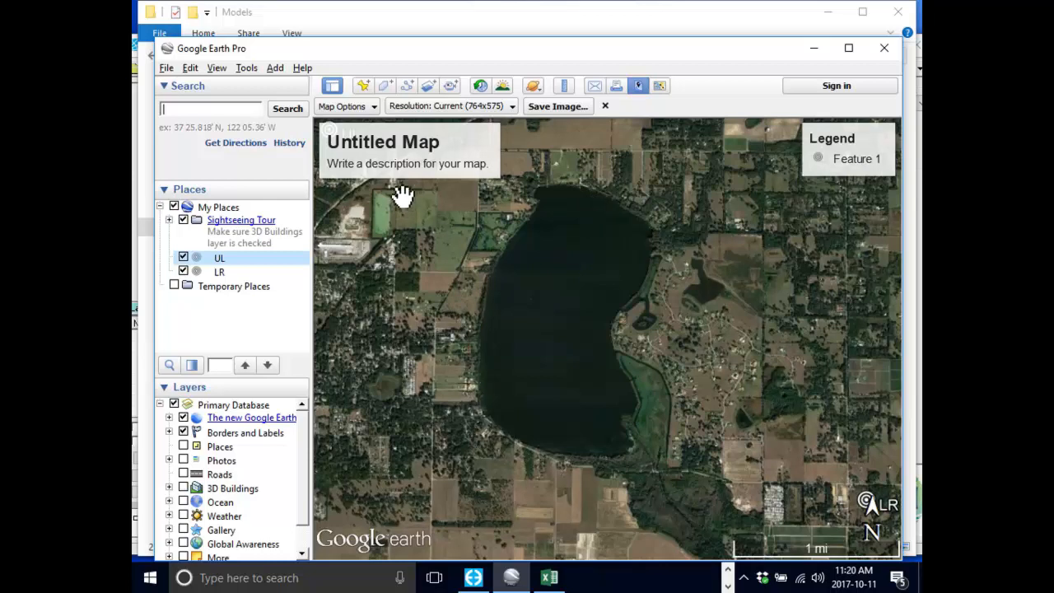
pyautogui.click(374, 108)
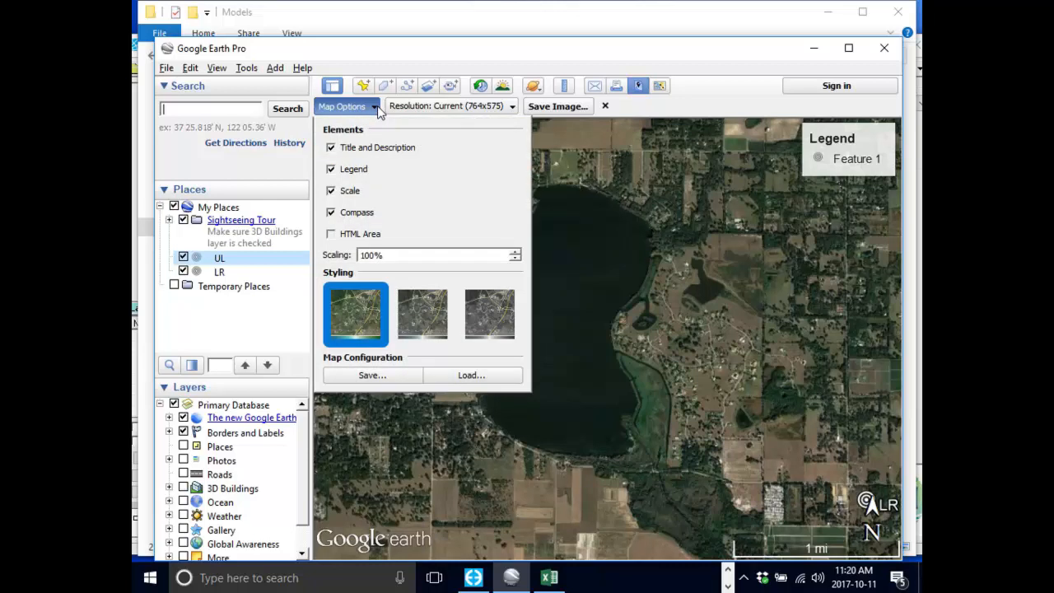
pyautogui.click(371, 148)
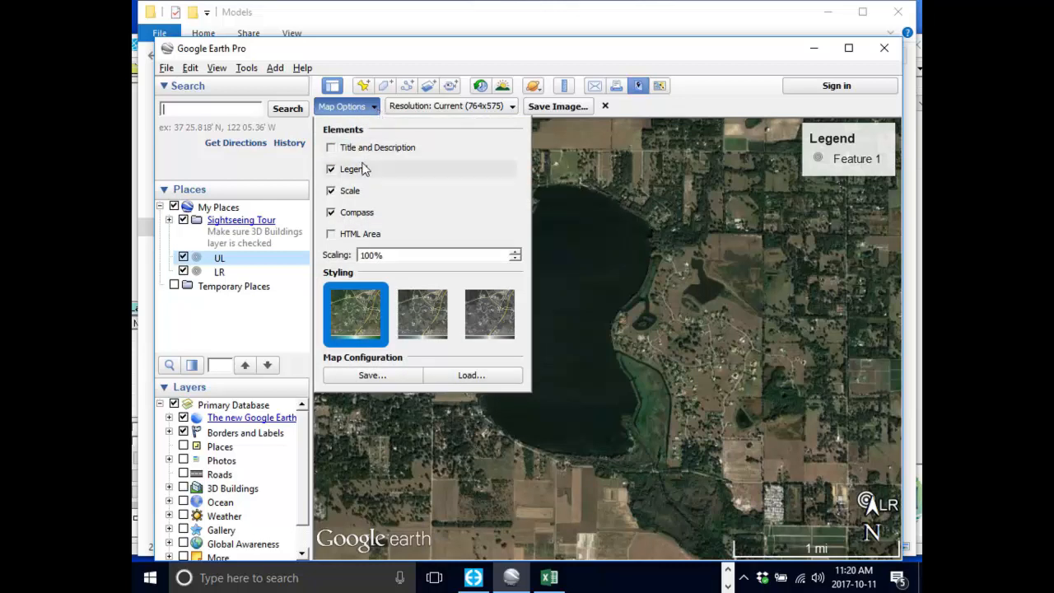
pyautogui.click(354, 169)
pyautogui.click(354, 191)
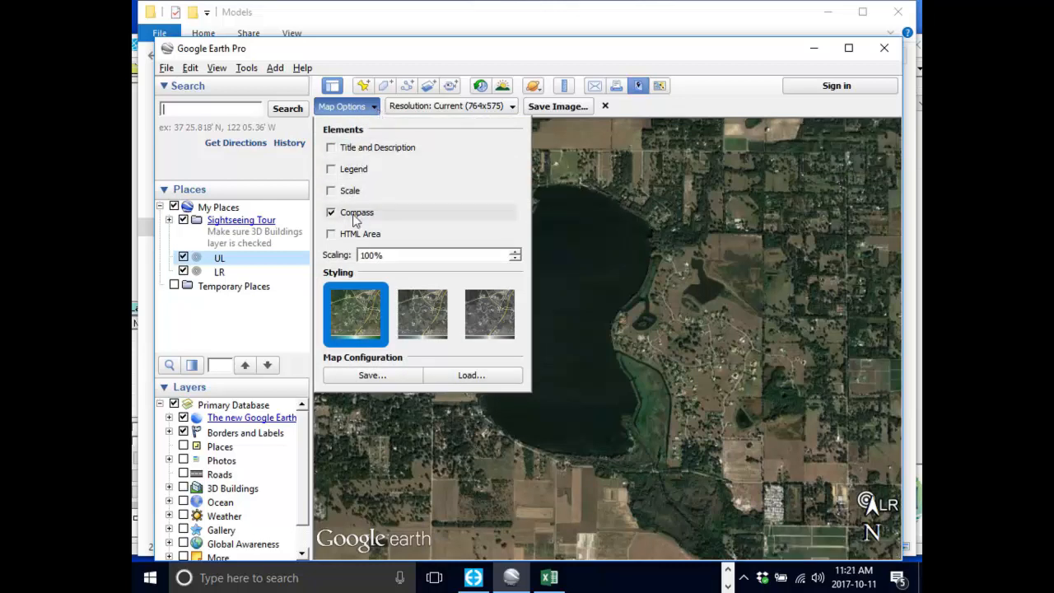
pyautogui.click(356, 214)
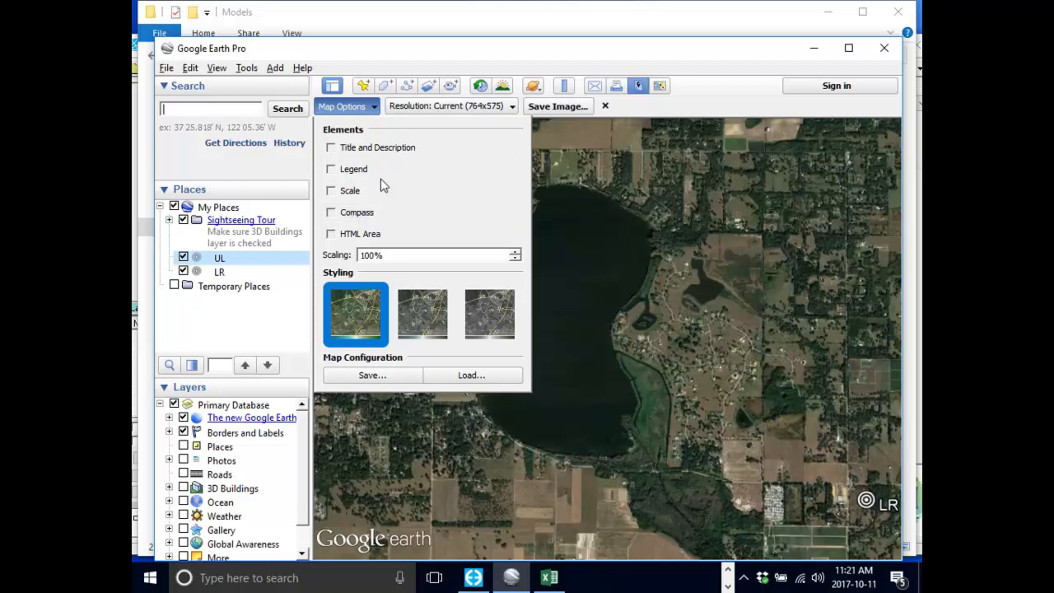
pyautogui.click(367, 109)
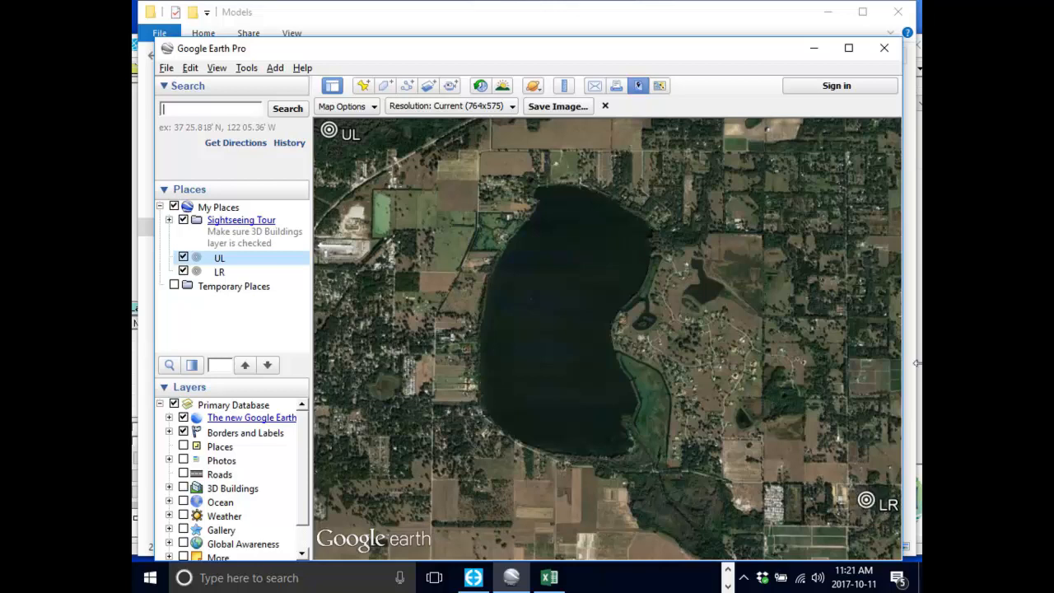
pyautogui.click(491, 110)
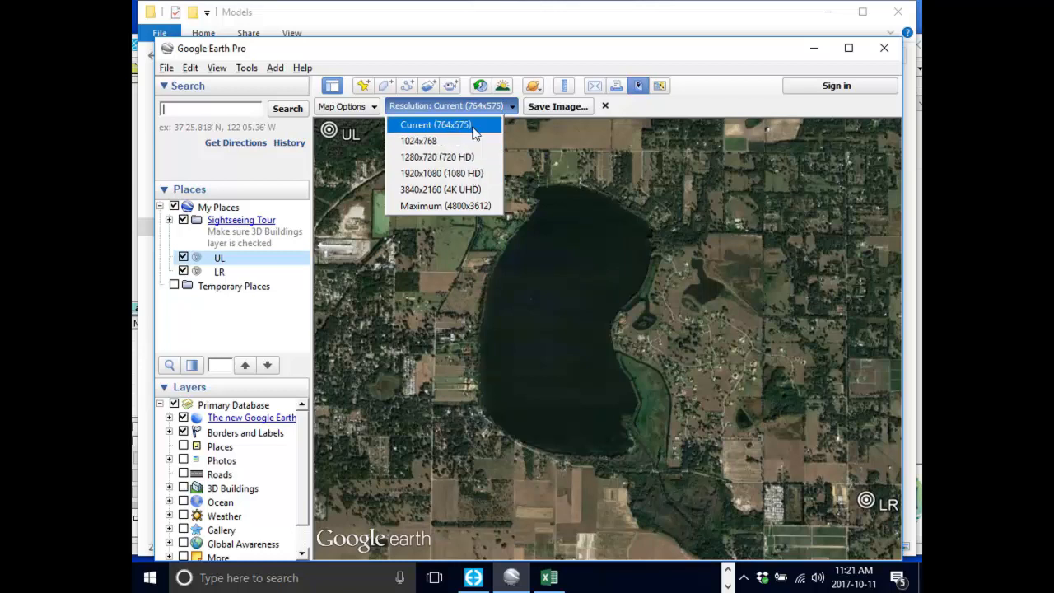
pyautogui.click(466, 173)
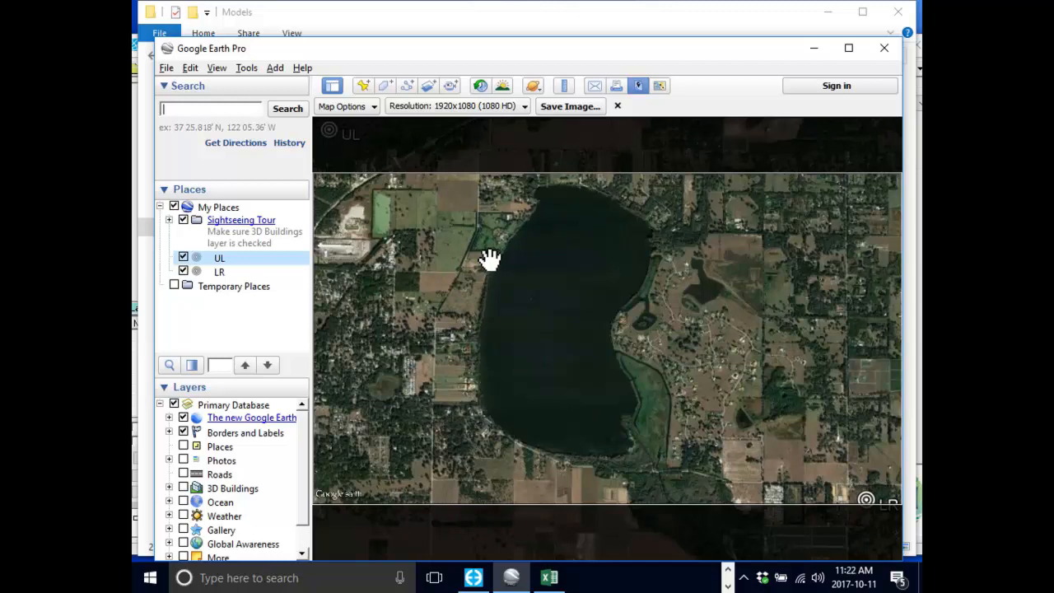
pyautogui.click(457, 106)
pyautogui.click(467, 123)
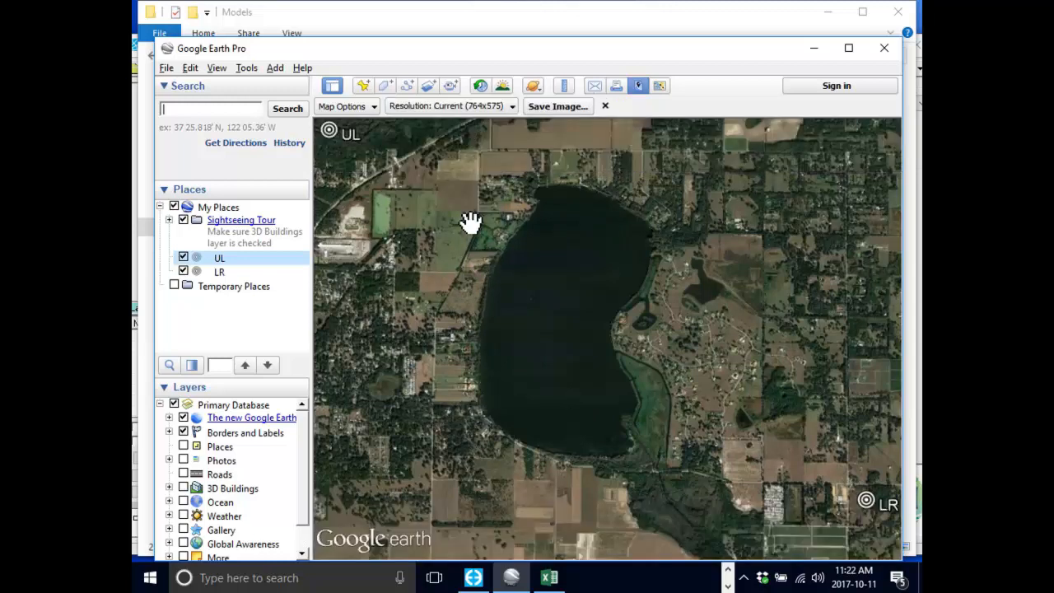
# Set the image resolution to 1920x1080 (1080 HD) and frame the lake with both the UL and LR placemarks inside the image area.
pyautogui.scroll(-2, 463, 224)
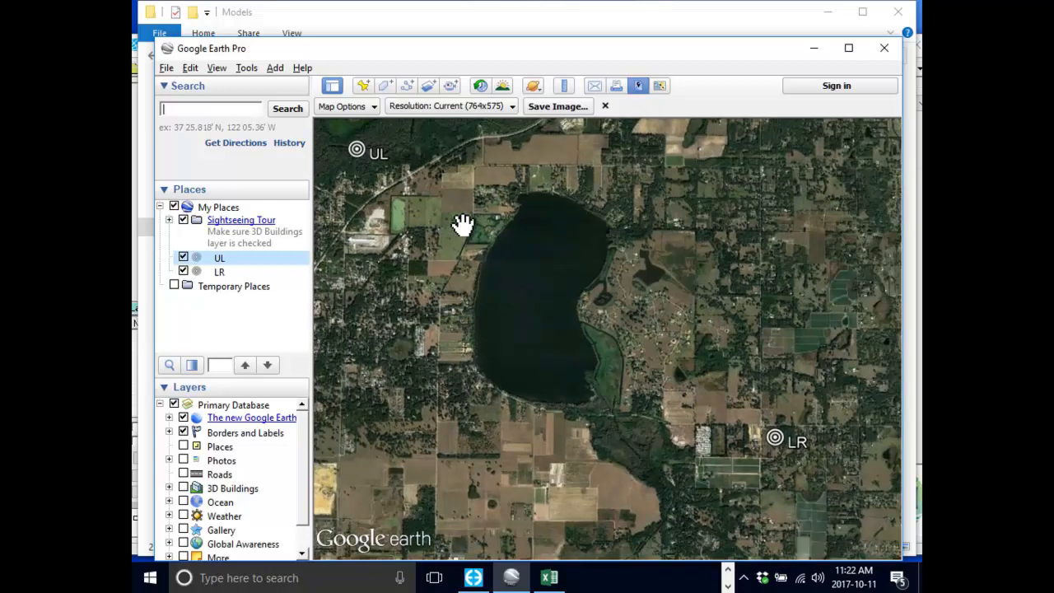
pyautogui.moveTo(463, 224); pyautogui.dragTo(469, 245)
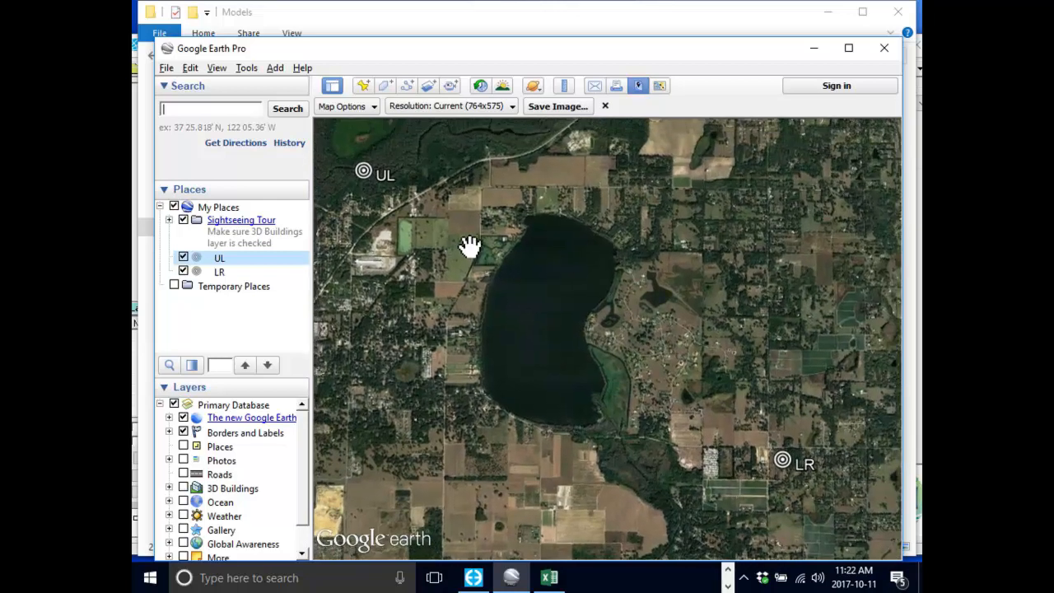
pyautogui.click(482, 106)
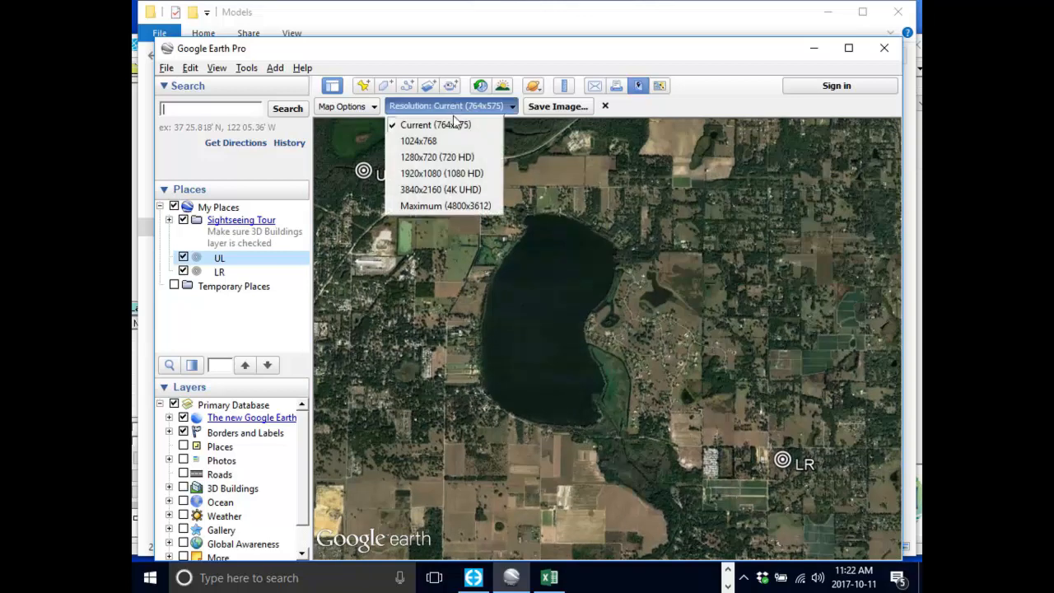
pyautogui.click(453, 172)
pyautogui.moveTo(450, 203); pyautogui.dragTo(454, 233)
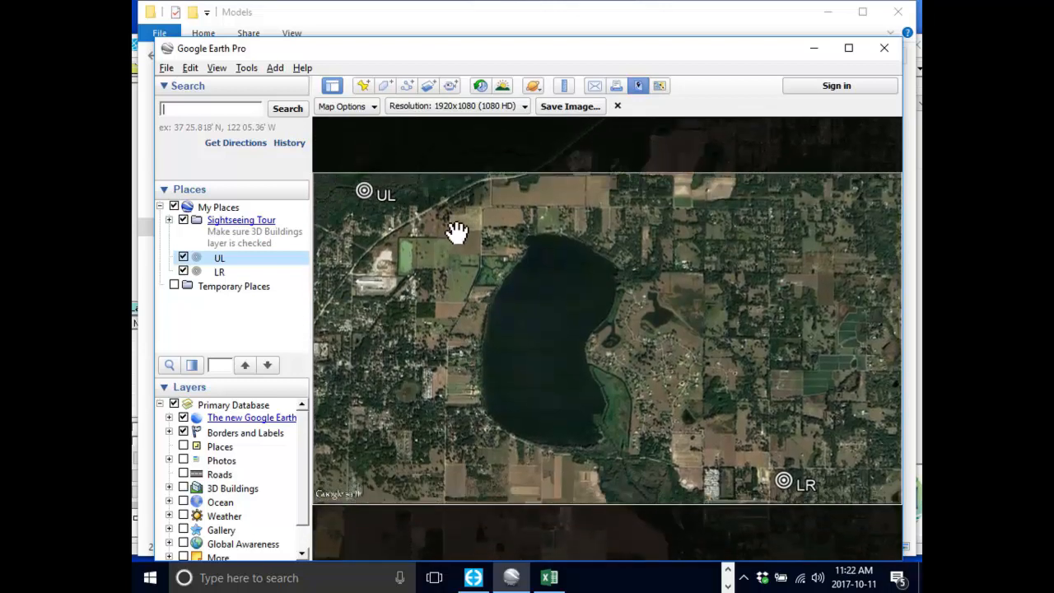
# Start saving the map image to a file and browse to the Training\2017-Edmonds folder on the C: drive.
pyautogui.click(570, 106)
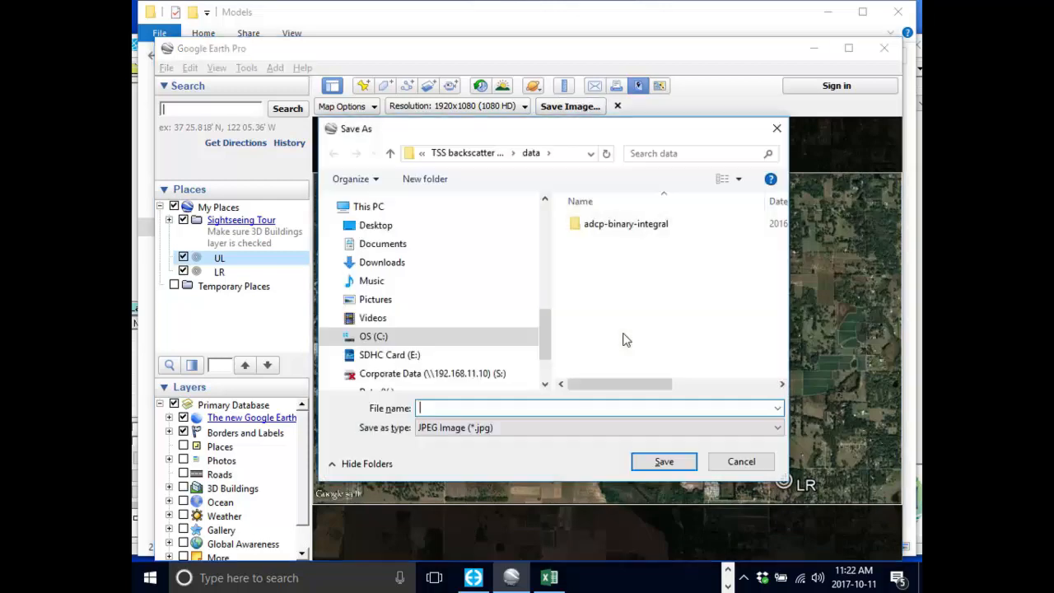
pyautogui.moveTo(566, 132); pyautogui.dragTo(436, 76)
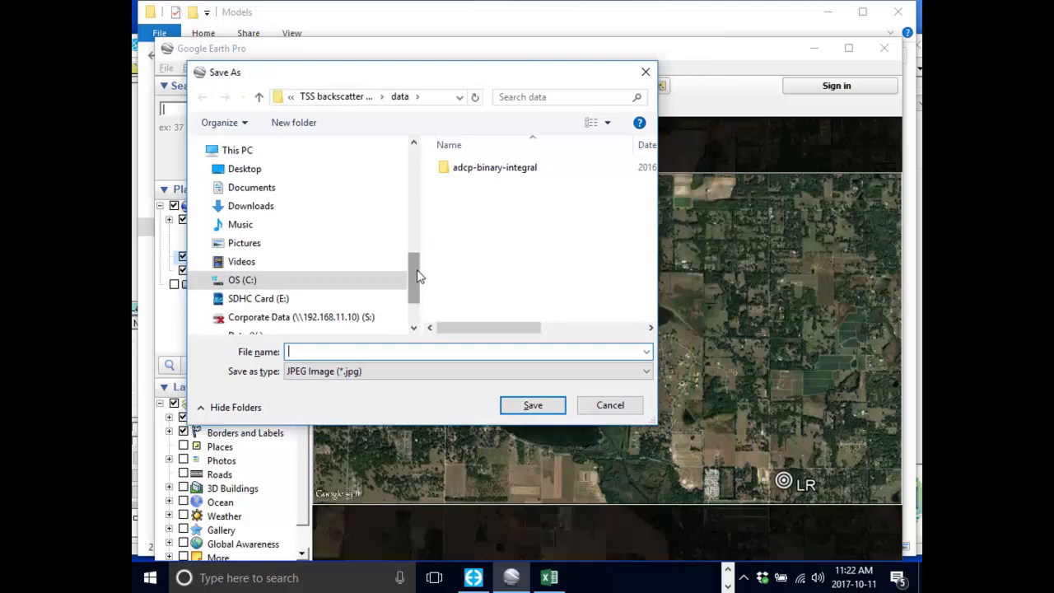
pyautogui.click(239, 282)
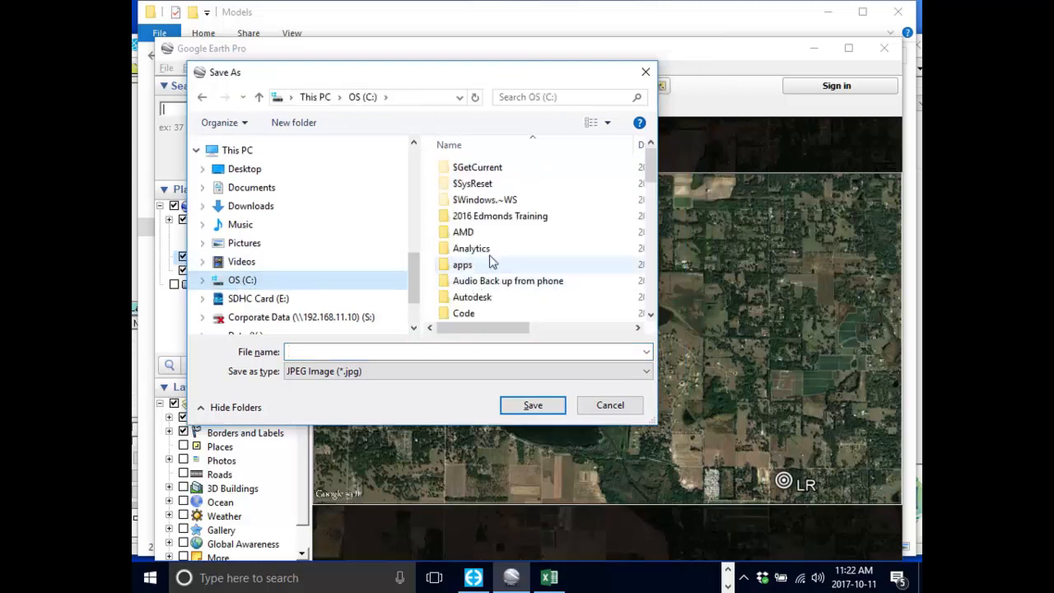
pyautogui.click(500, 221)
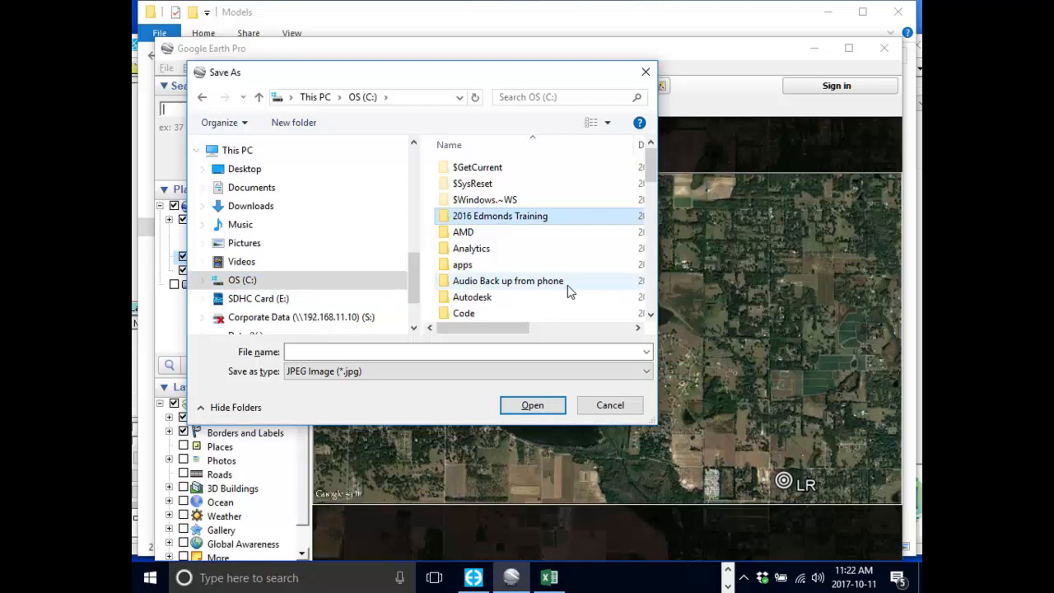
pyautogui.press('t')
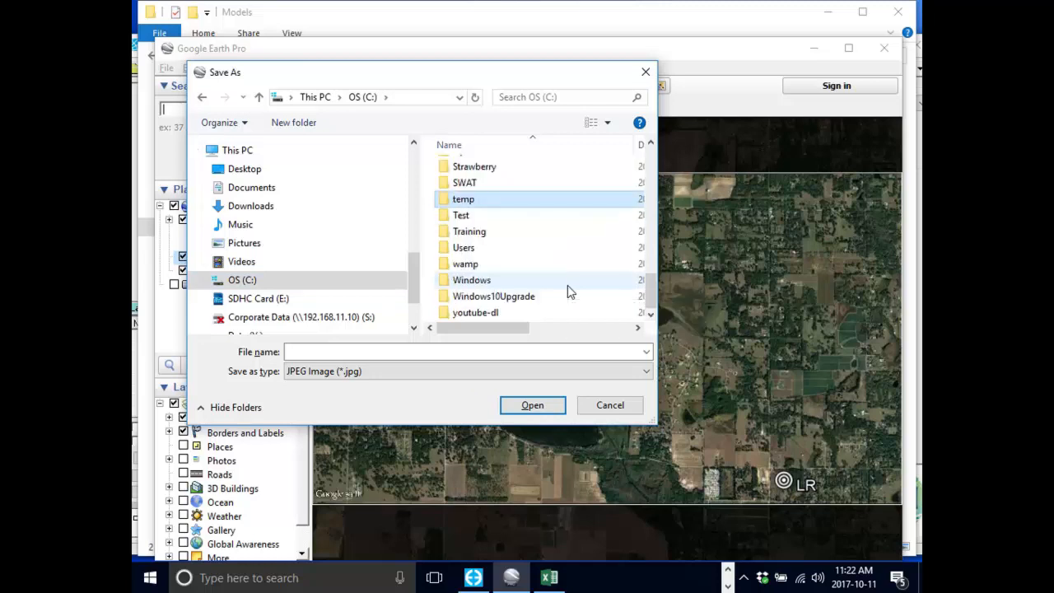
pyautogui.press('t')
pyautogui.press('t')
pyautogui.press('Return')
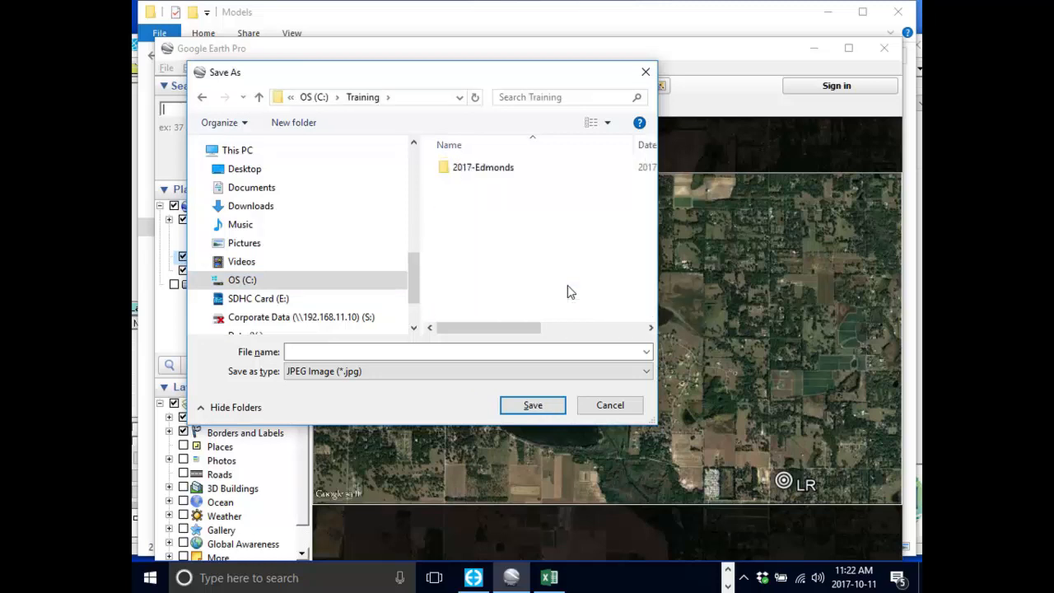
pyautogui.doubleClick(487, 170)
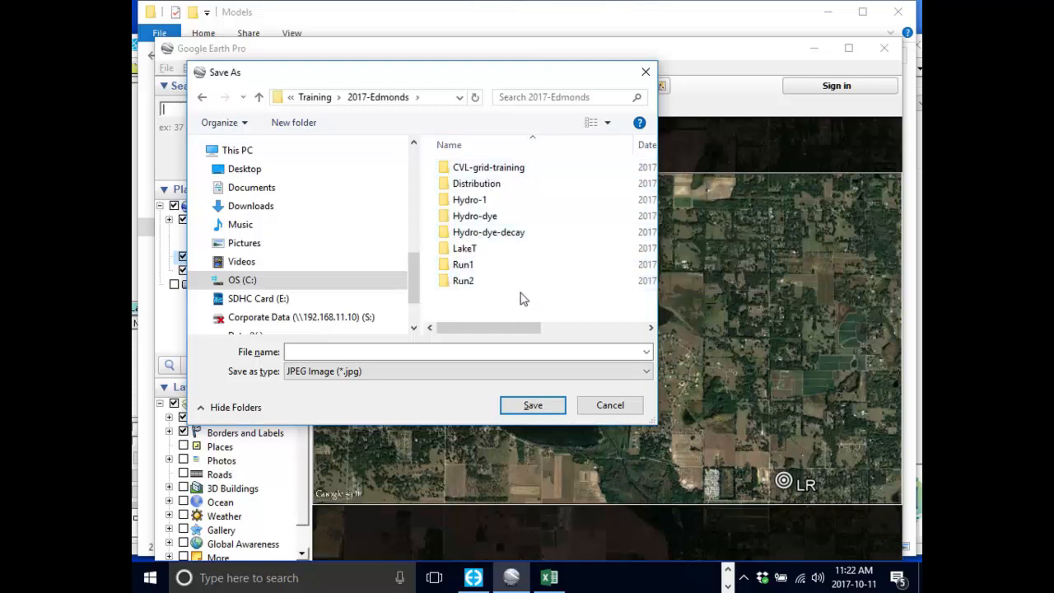
# Create a folder named Maps-T inside 2017-Edmonds and open it as the save location.
pyautogui.click(304, 122)
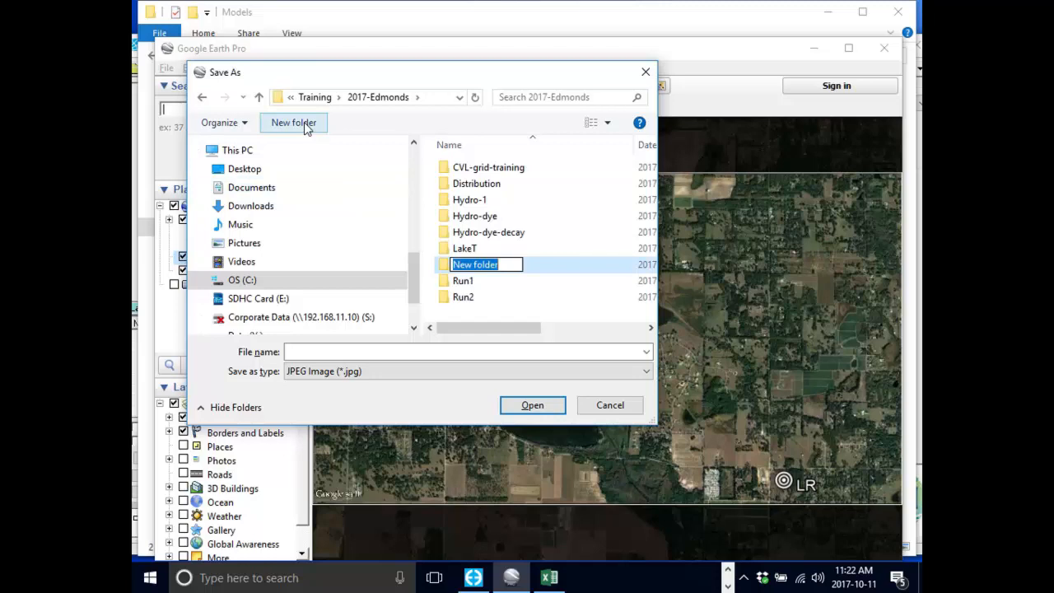
pyautogui.write('Maps')
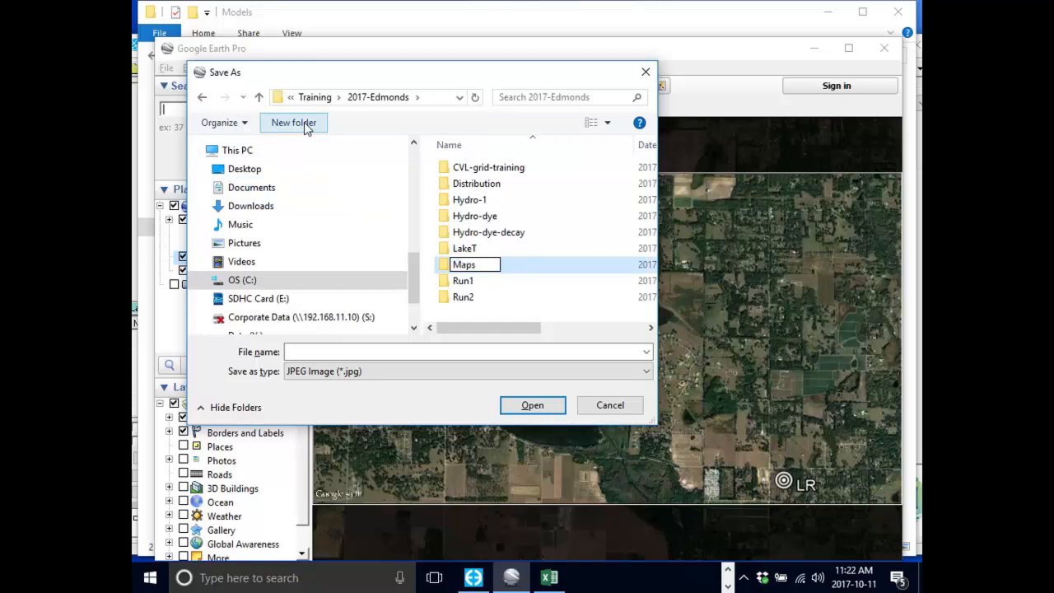
pyautogui.write('-T')
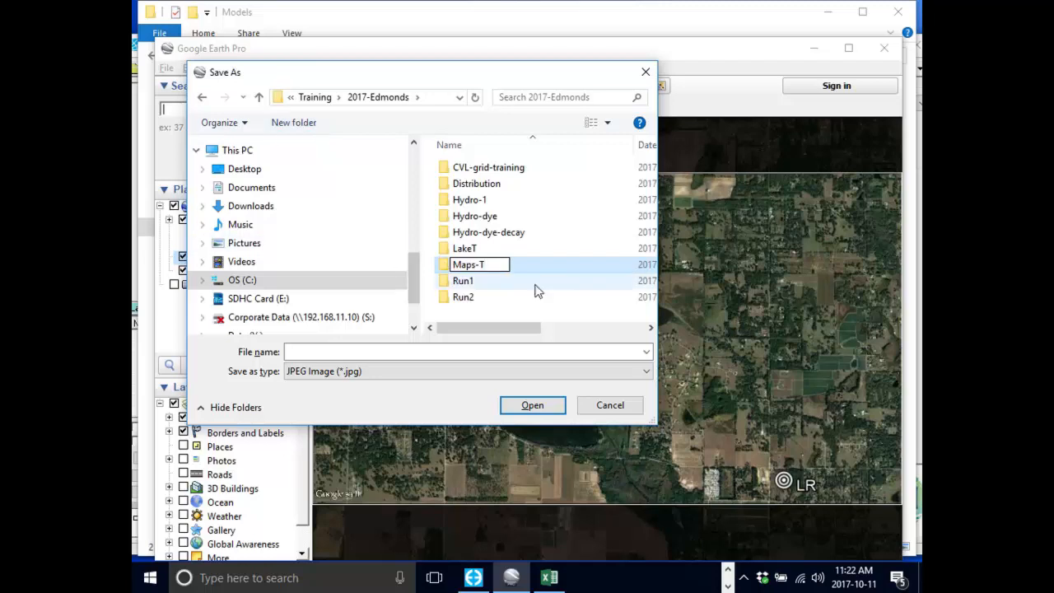
pyautogui.press('Return')
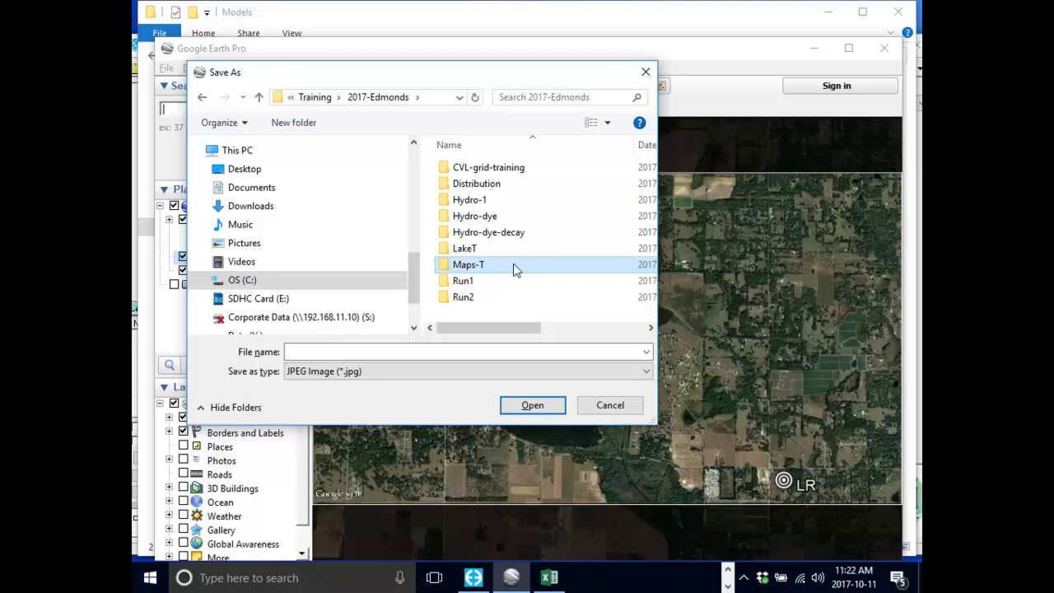
pyautogui.doubleClick(513, 267)
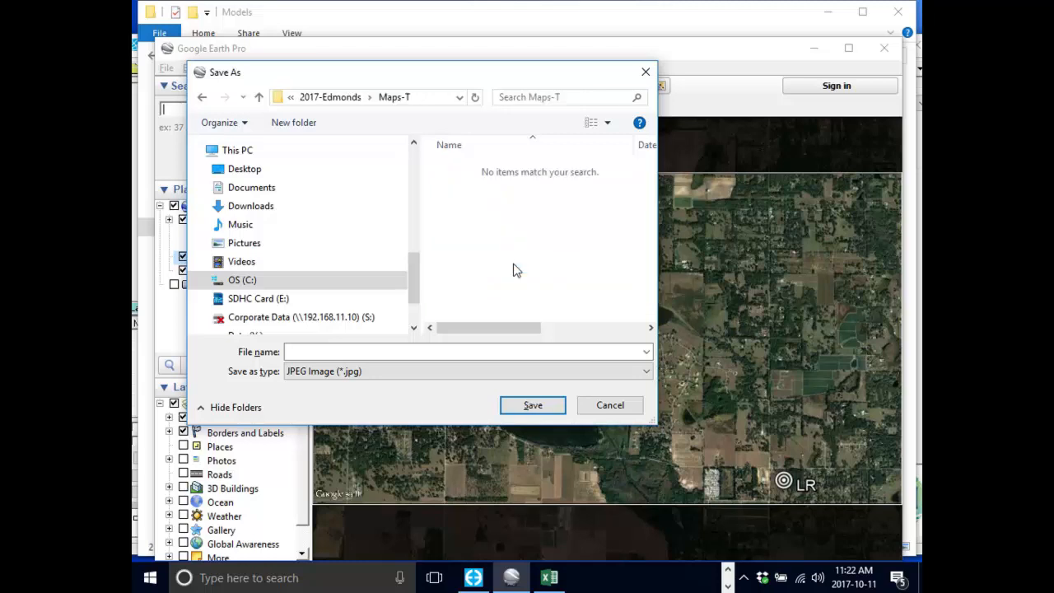
# Save the map as a JPEG image named google-earth-LakeT and leave the image-saving mode.
pyautogui.click(420, 353)
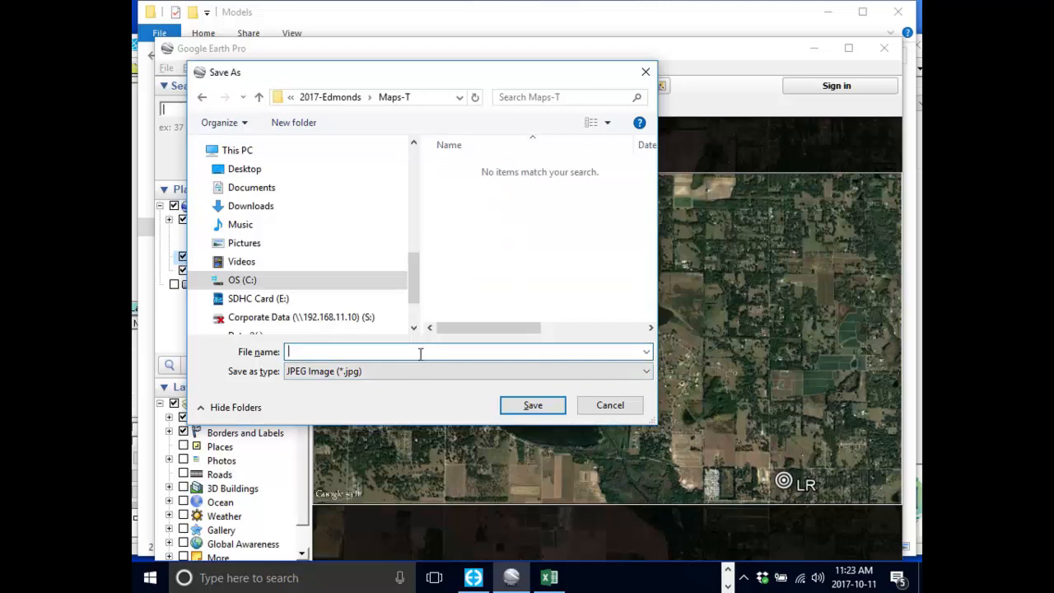
pyautogui.write('google-earth-LakeT')
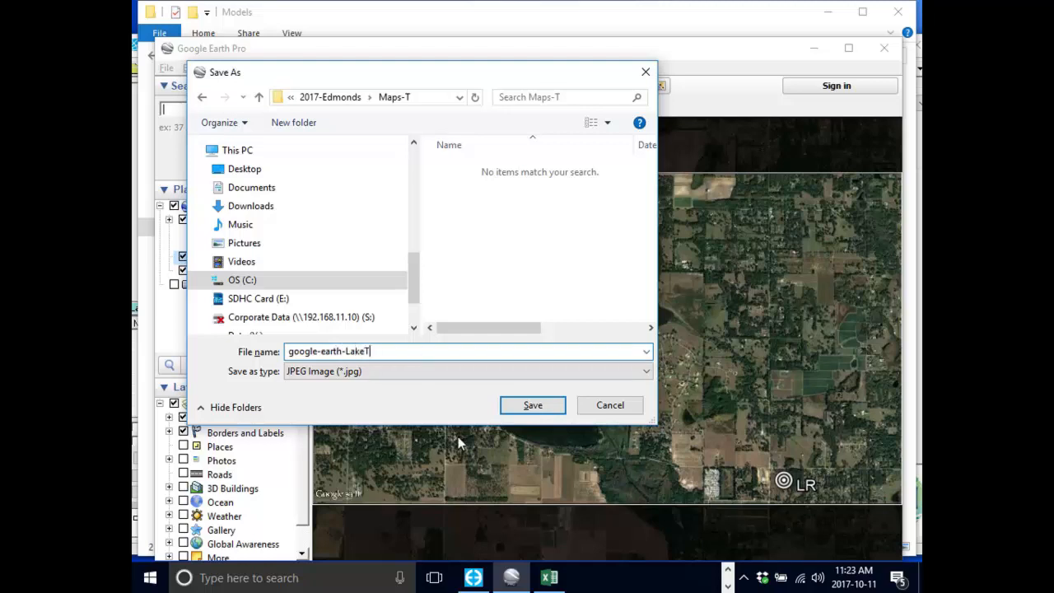
pyautogui.click(533, 406)
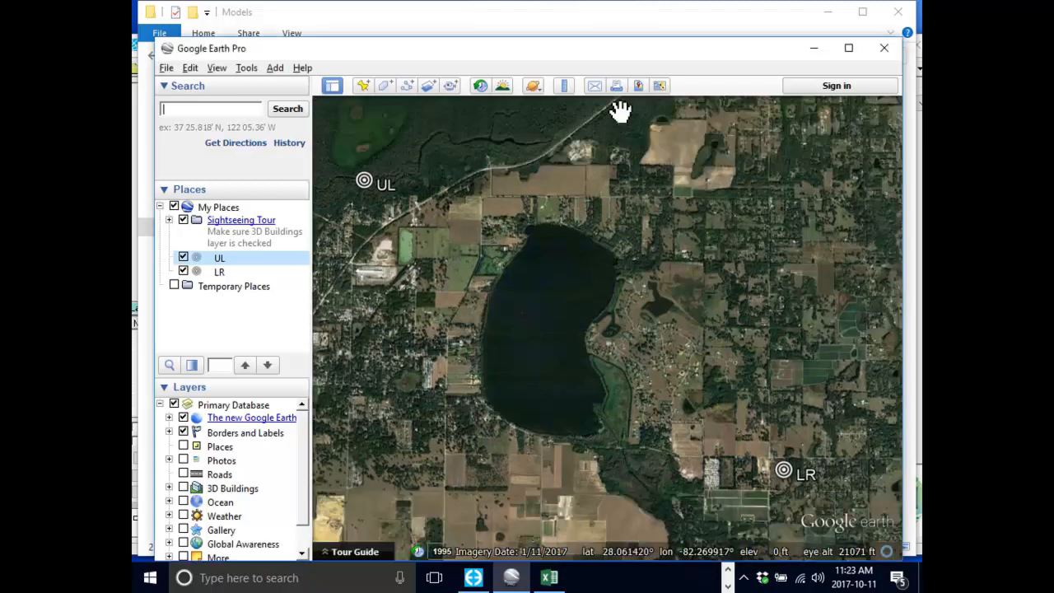
pyautogui.click(616, 106)
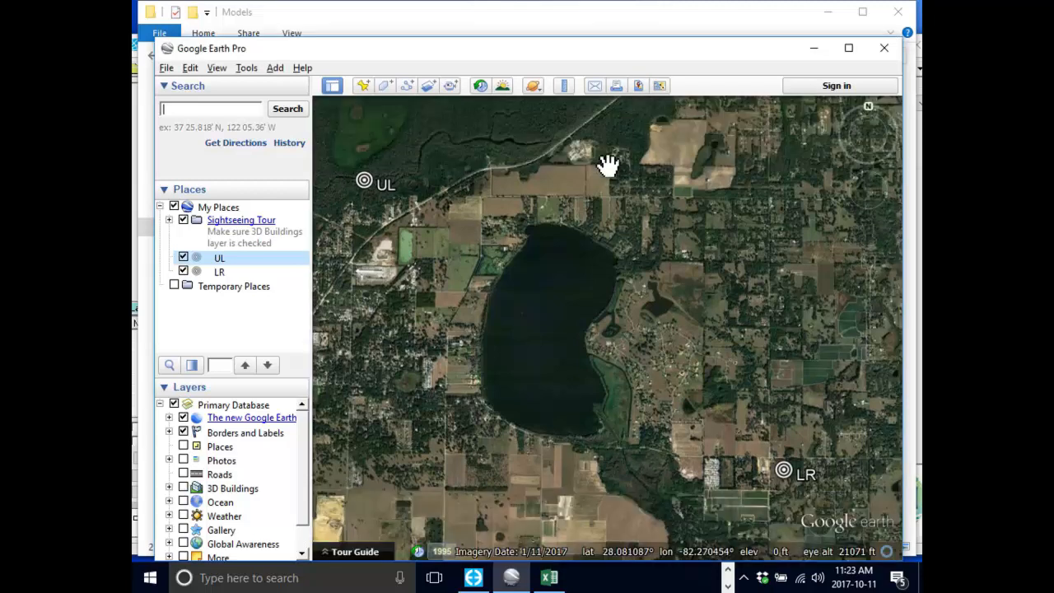
# Check the format of the UL placemark's coordinates in its properties, leaving them unedited.
pyautogui.rightClick(365, 181)
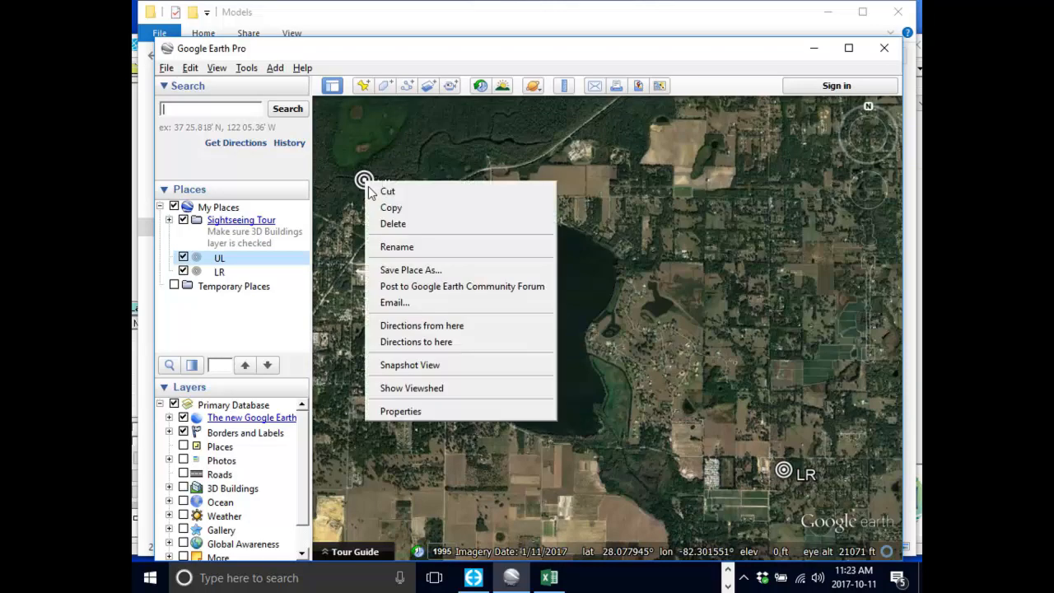
pyautogui.click(426, 409)
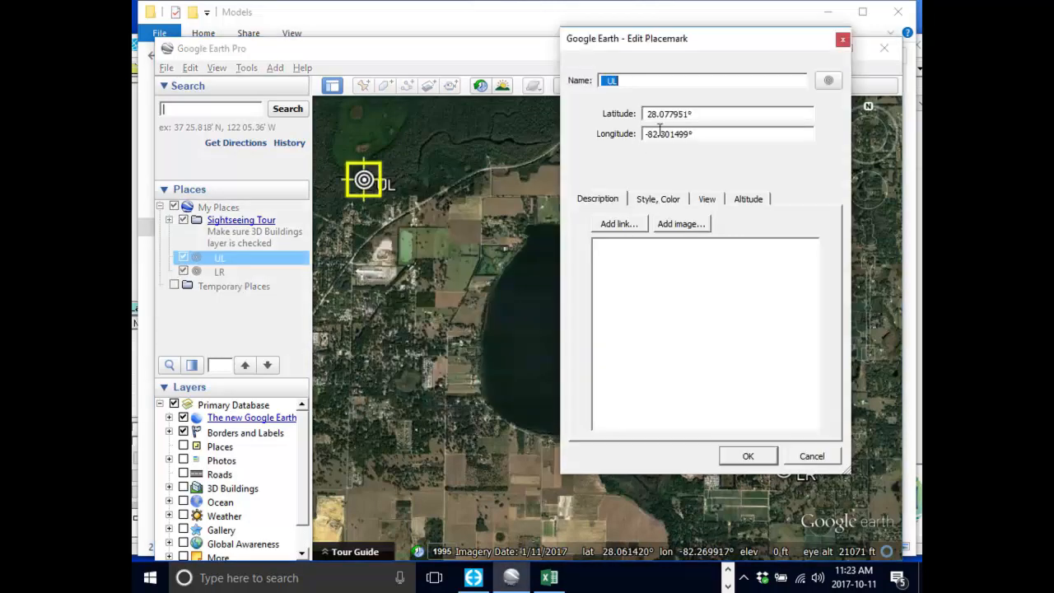
pyautogui.click(822, 460)
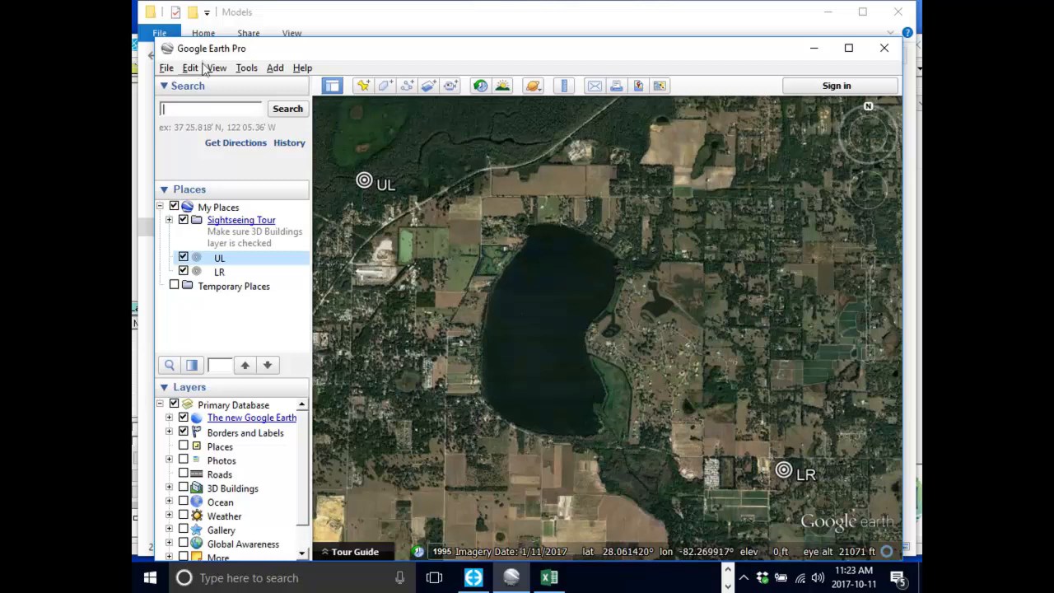
# Set the Show Lat/Long format to Universal Transverse Mercator in the program options and apply it.
pyautogui.click(247, 68)
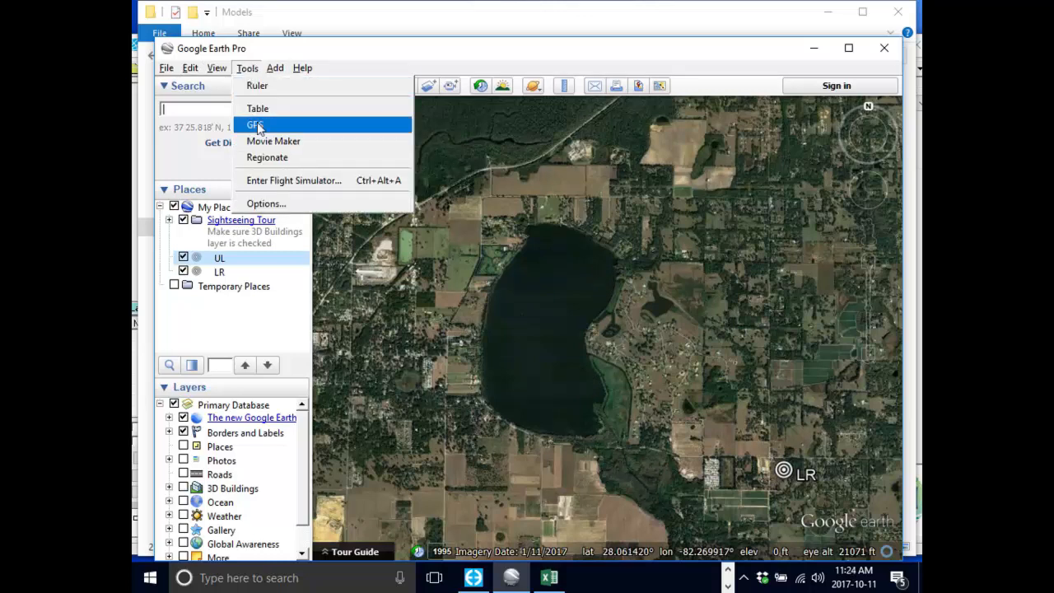
pyautogui.click(268, 203)
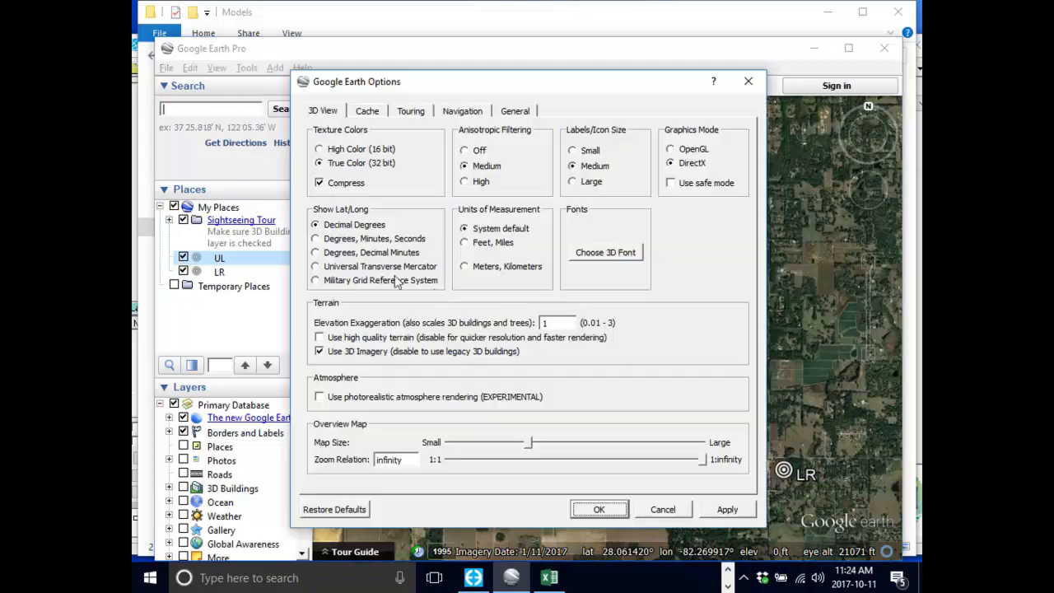
pyautogui.click(346, 267)
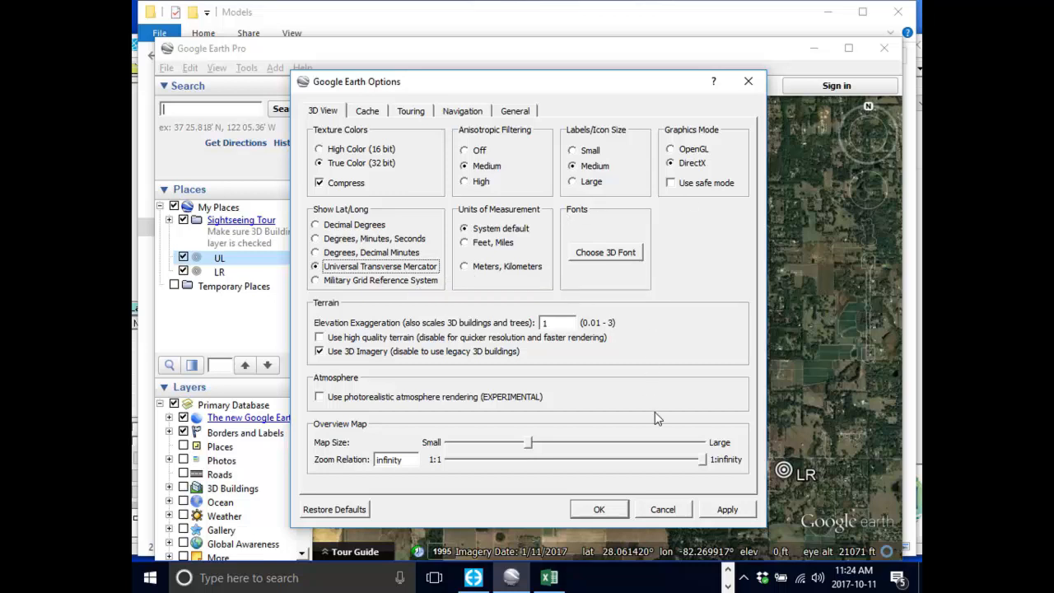
pyautogui.click(727, 512)
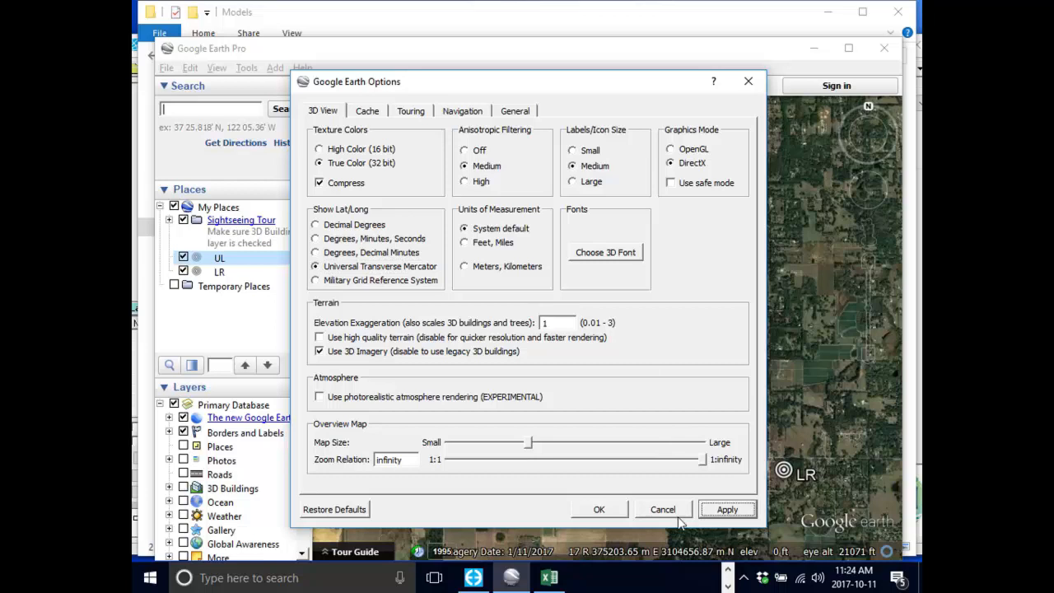
pyautogui.click(599, 510)
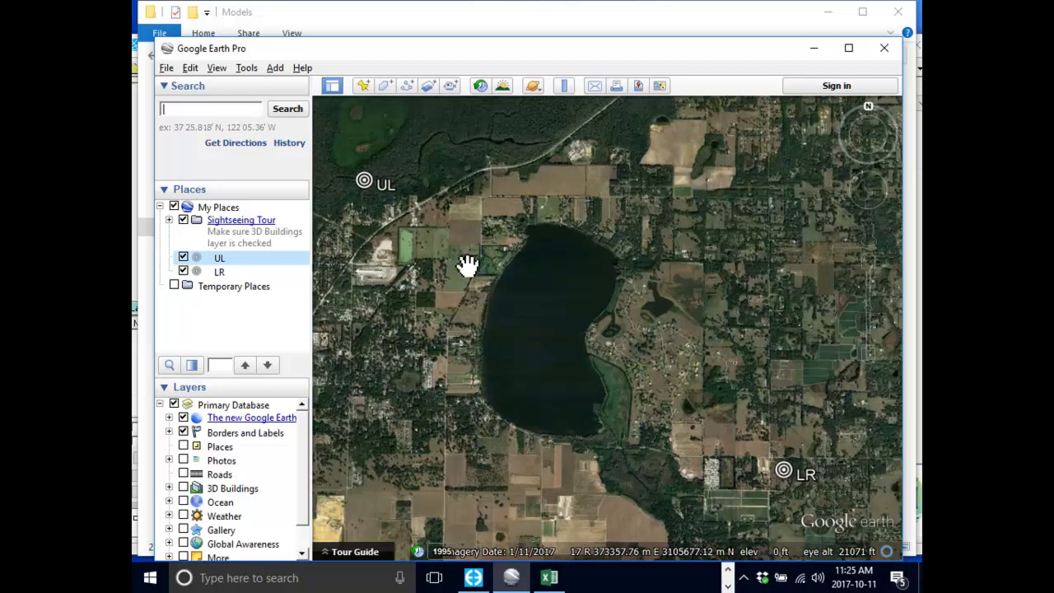
# Review the Show Lat/Long setting in the 3D View options, leaving all options as they are.
pyautogui.click(246, 68)
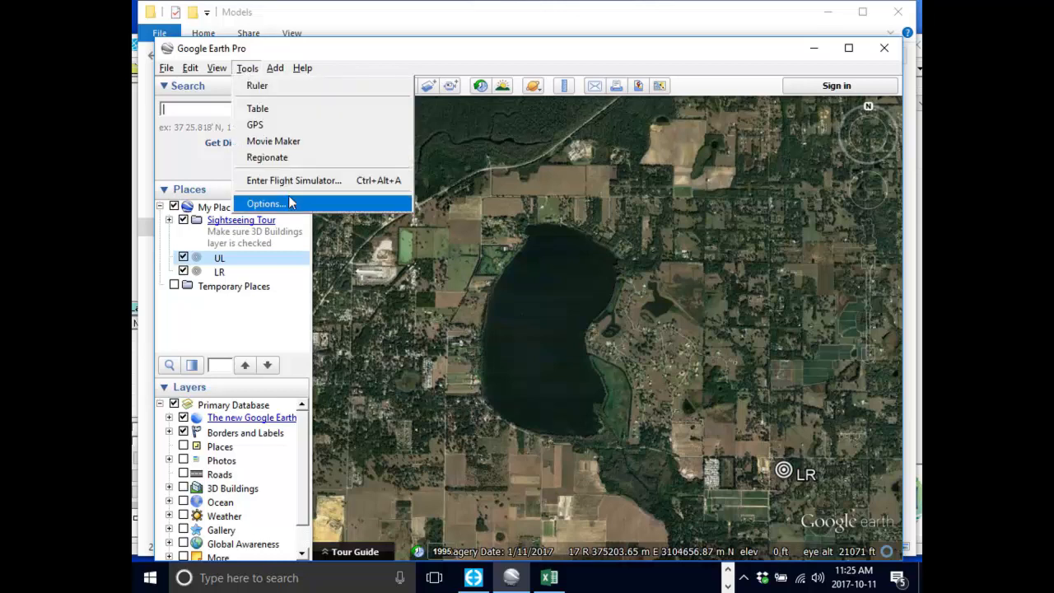
pyautogui.click(264, 204)
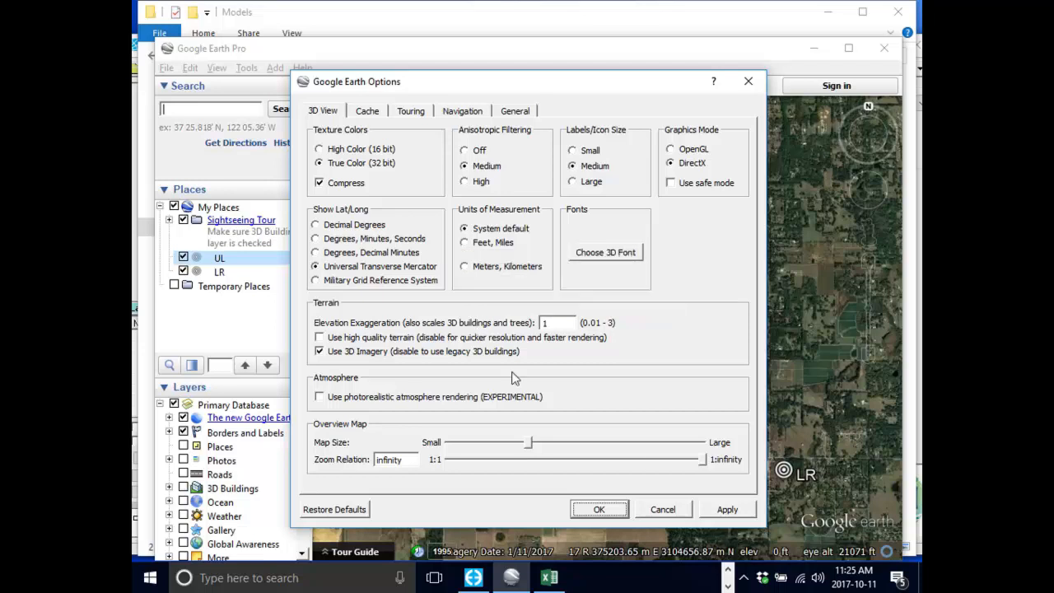
pyautogui.click(609, 511)
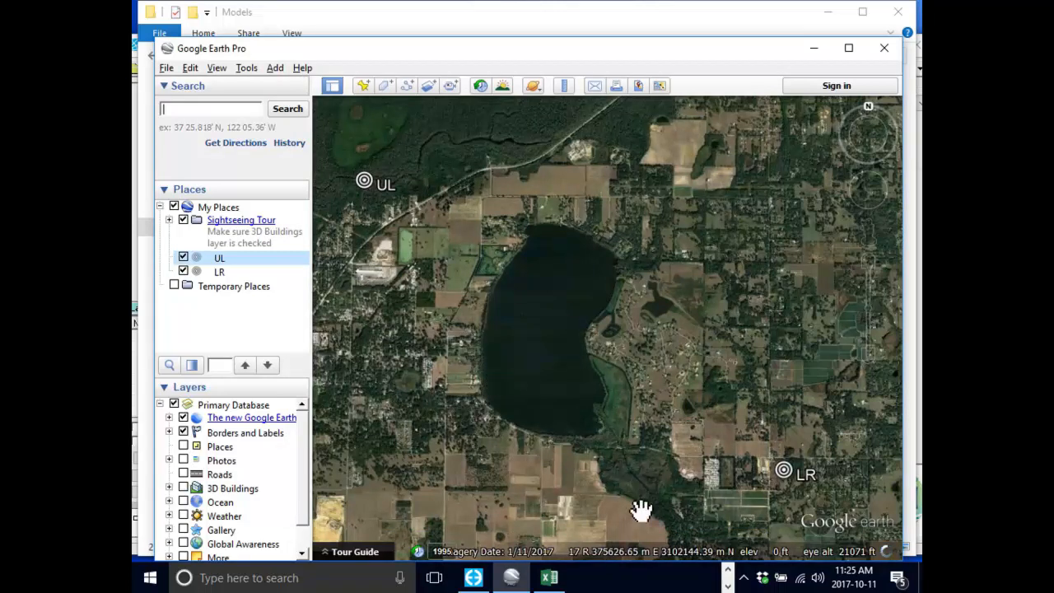
# Open the properties of the UL placemark on the map and copy its full easting value.
pyautogui.rightClick(365, 183)
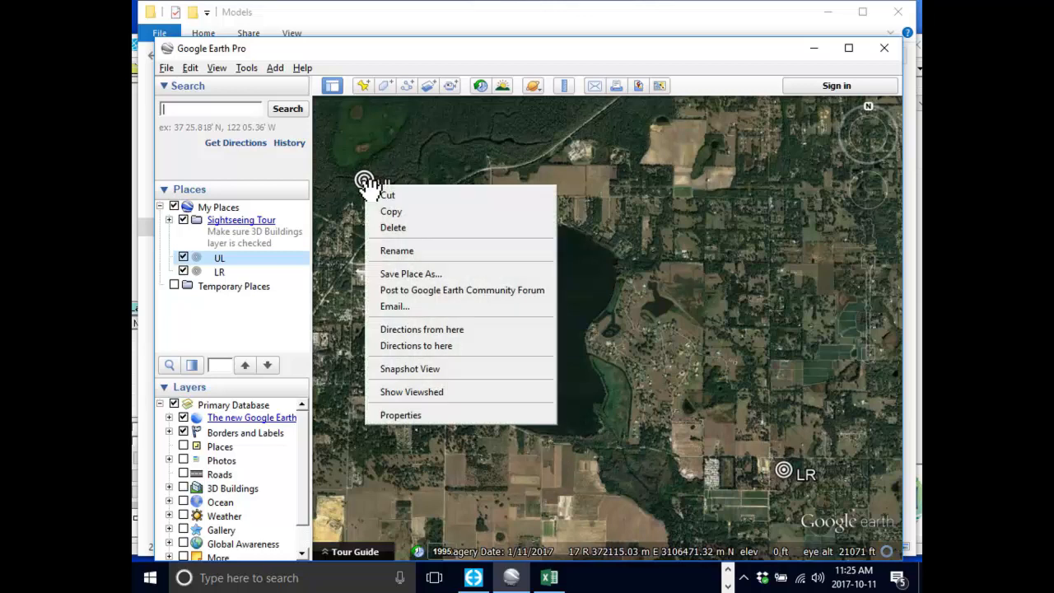
pyautogui.click(391, 418)
pyautogui.click(722, 135)
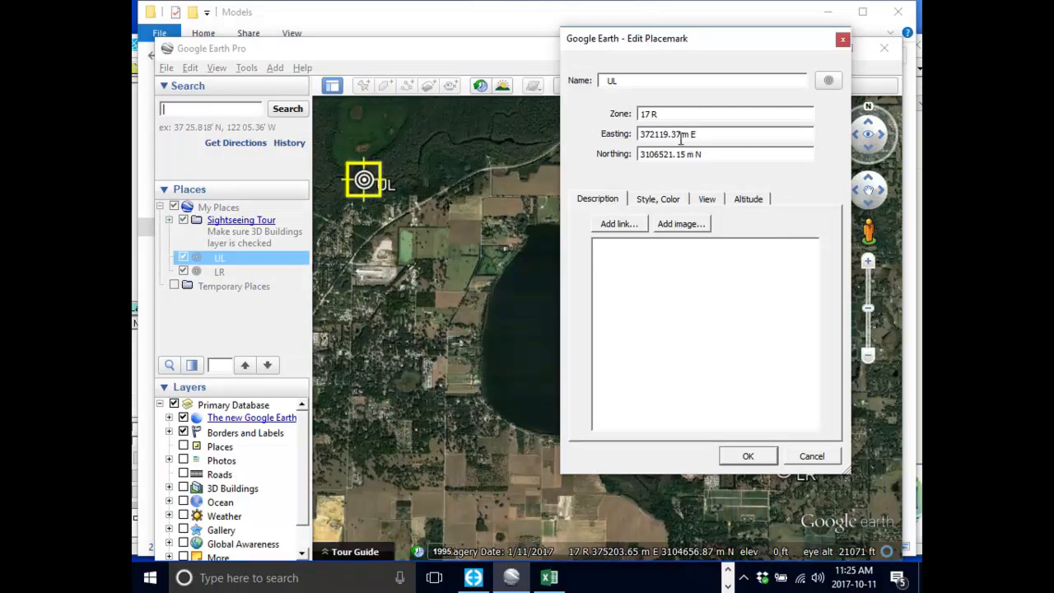
pyautogui.tripleClick(706, 135)
pyautogui.hotkey('ctrl', 'c')
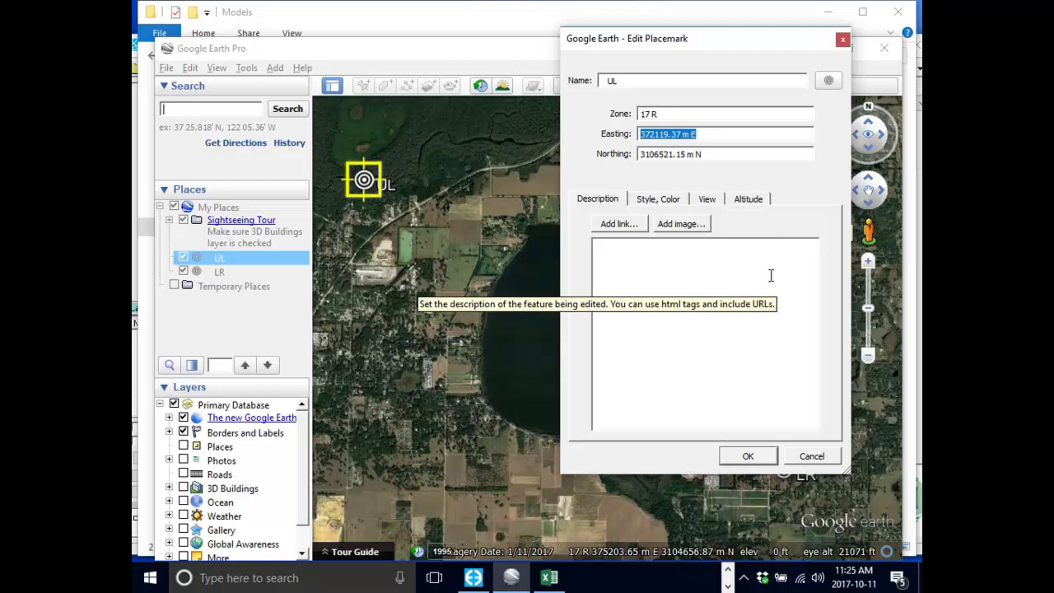
# Switch to the UTM Grid North.xlsx workbook in Excel, maximize its window and add a new blank sheet.
pyautogui.click(549, 578)
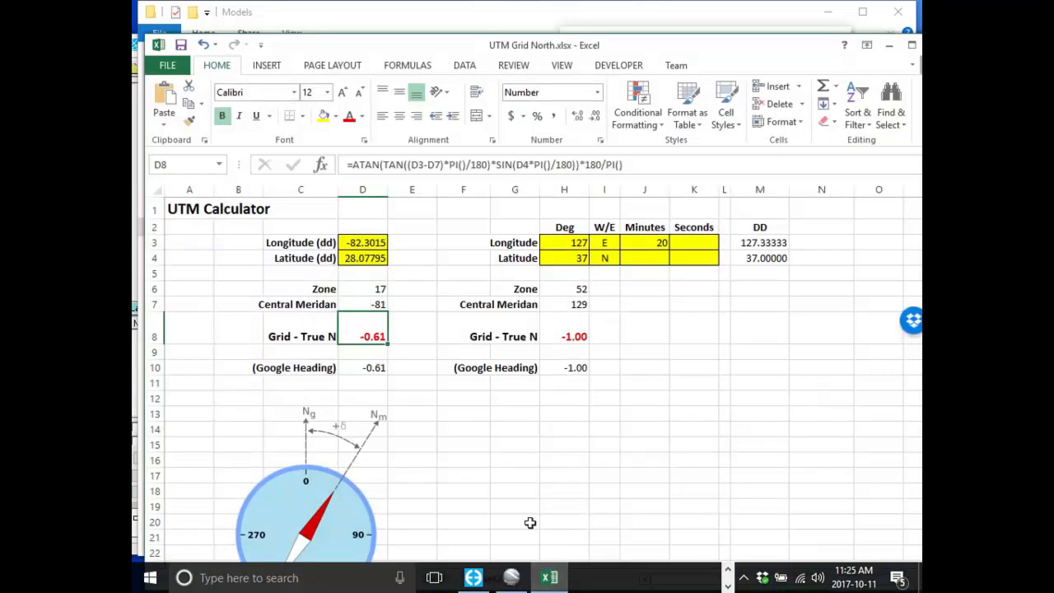
pyautogui.doubleClick(553, 47)
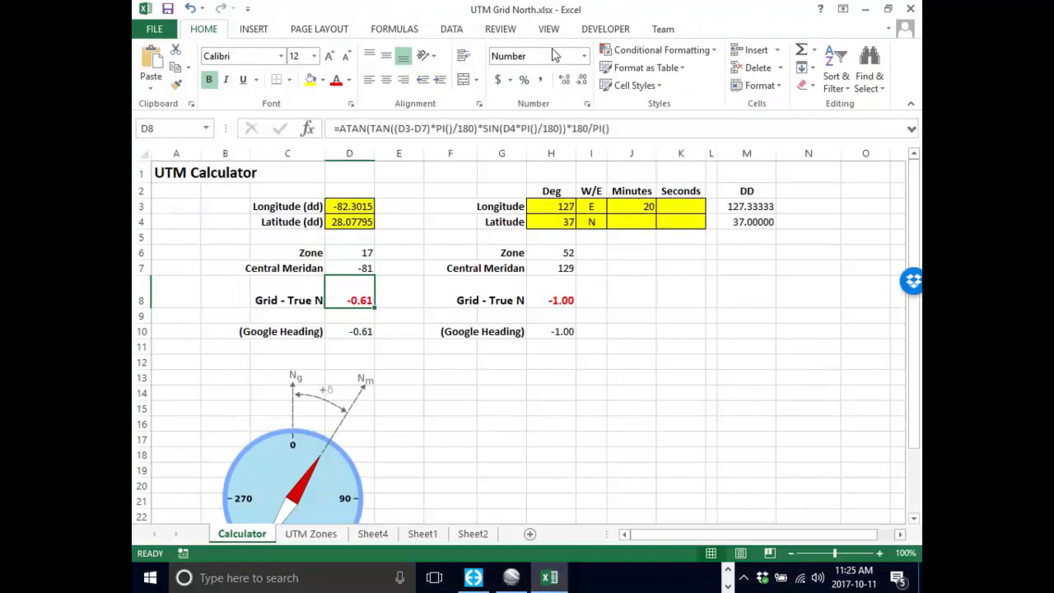
pyautogui.click(471, 534)
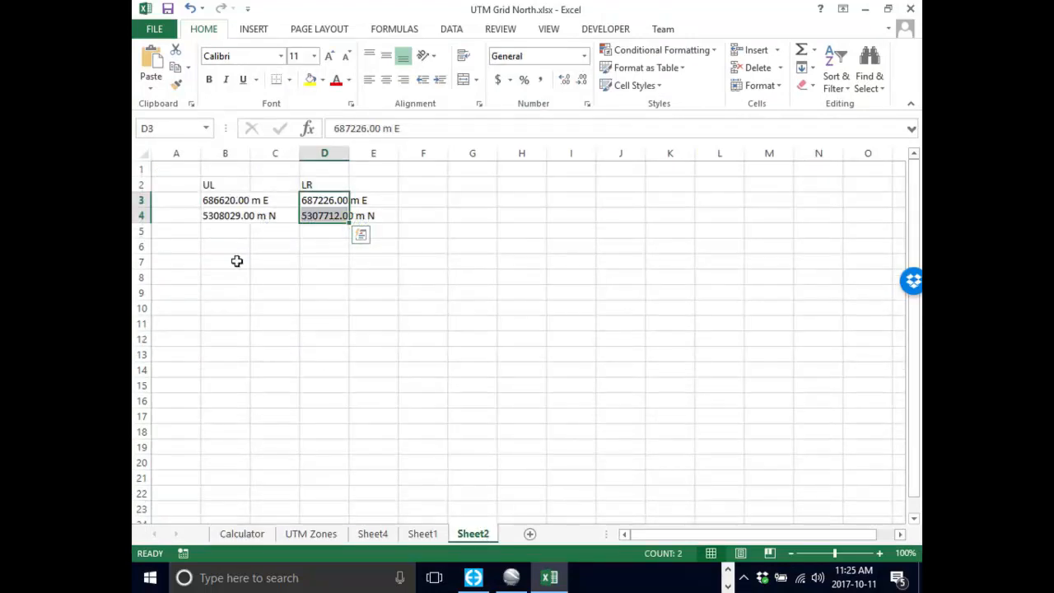
pyautogui.click(531, 535)
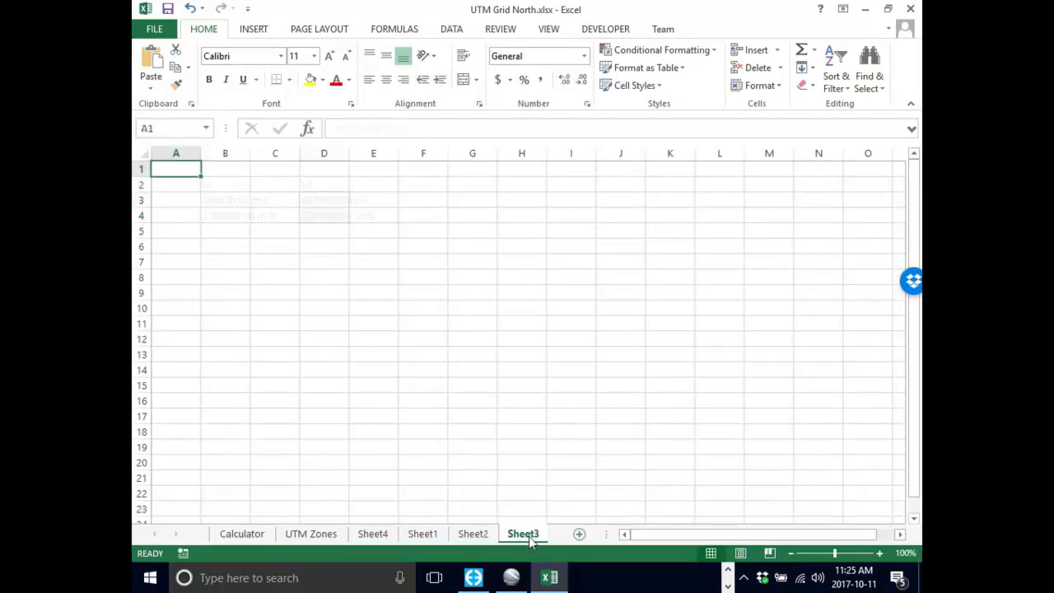
# Enter the headings UL in cell B2 and LR in cell D2 of the new sheet.
pyautogui.click(213, 180)
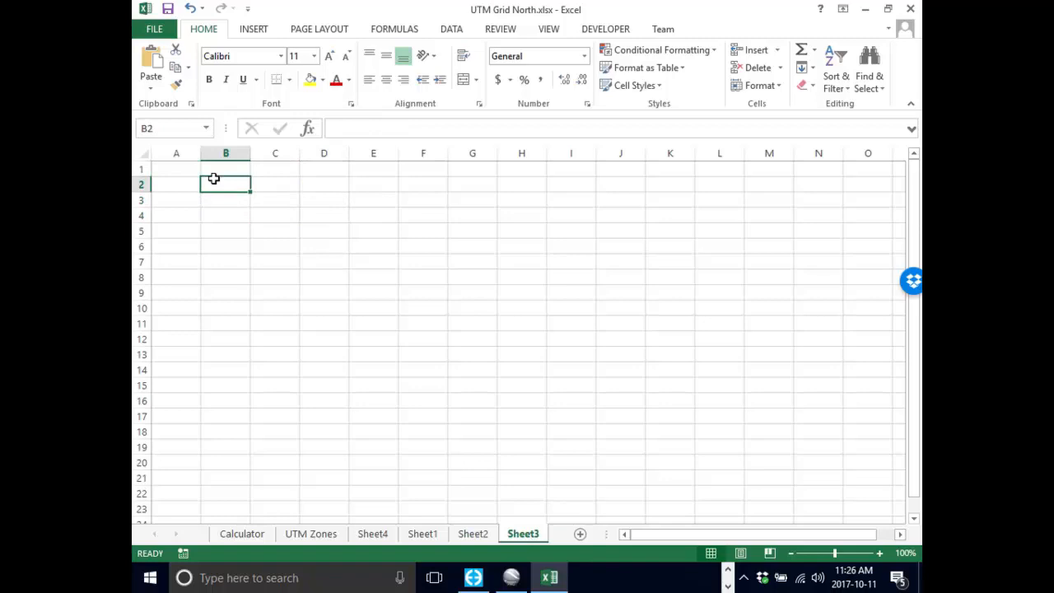
pyautogui.write('U')
pyautogui.press('Tab')
pyautogui.press('Tab')
pyautogui.write('L')
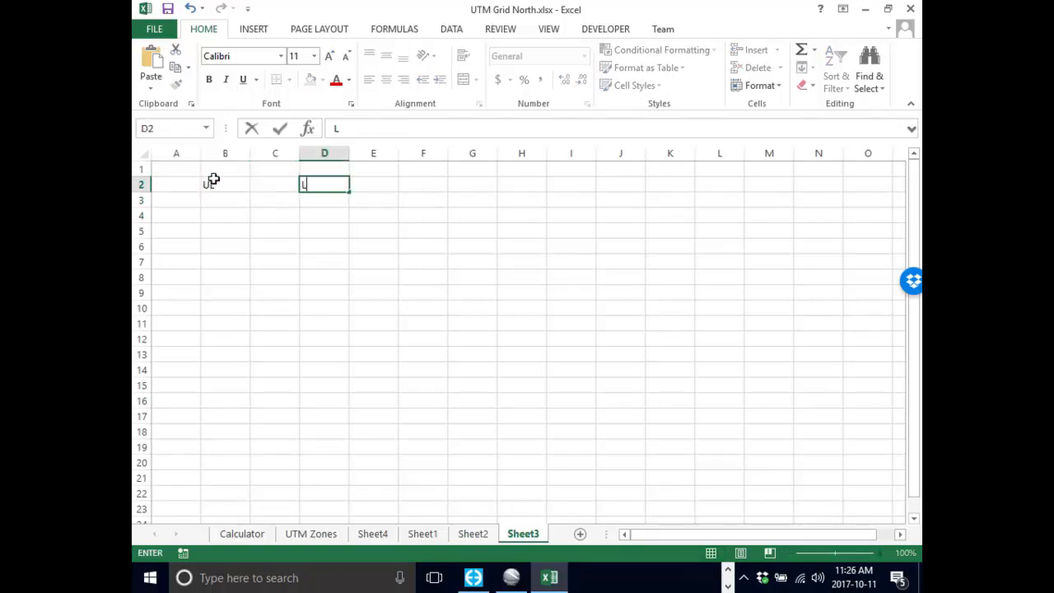
pyautogui.press('Return')
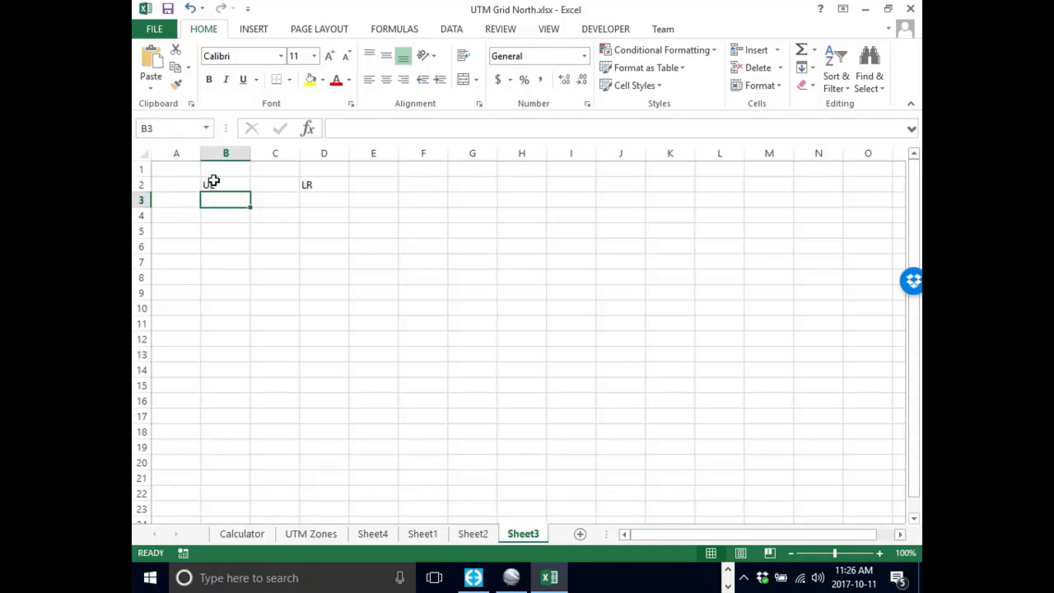
# Paste the copied UL easting into B3, and copy the UL placemark's northing from Google Earth into B4.
pyautogui.hotkey('ctrl', 'v')
pyautogui.click(229, 216)
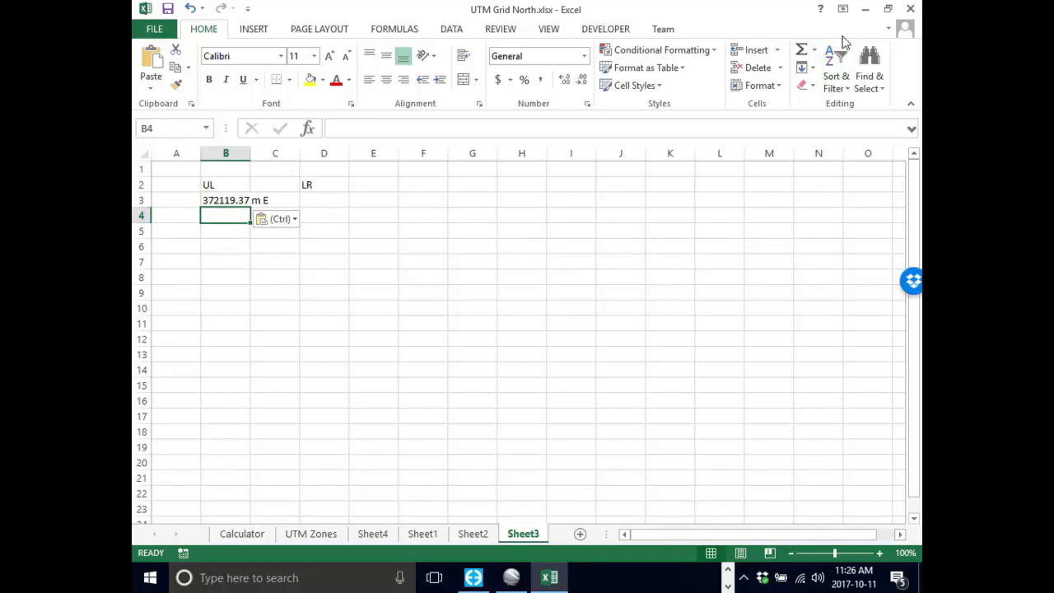
pyautogui.doubleClick(771, 11)
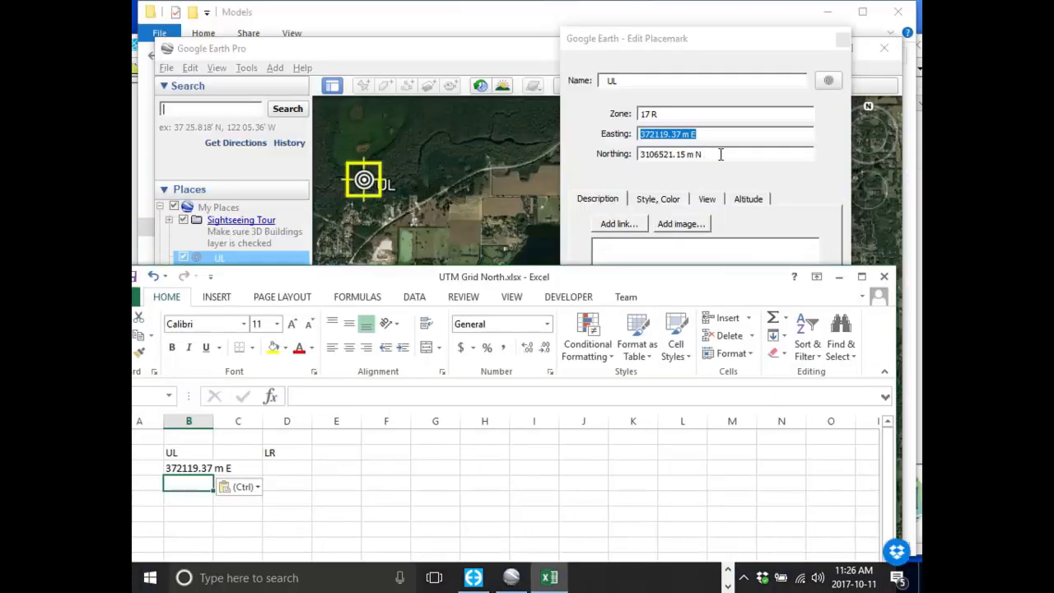
pyautogui.moveTo(716, 154); pyautogui.dragTo(630, 154)
pyautogui.rightClick(647, 154)
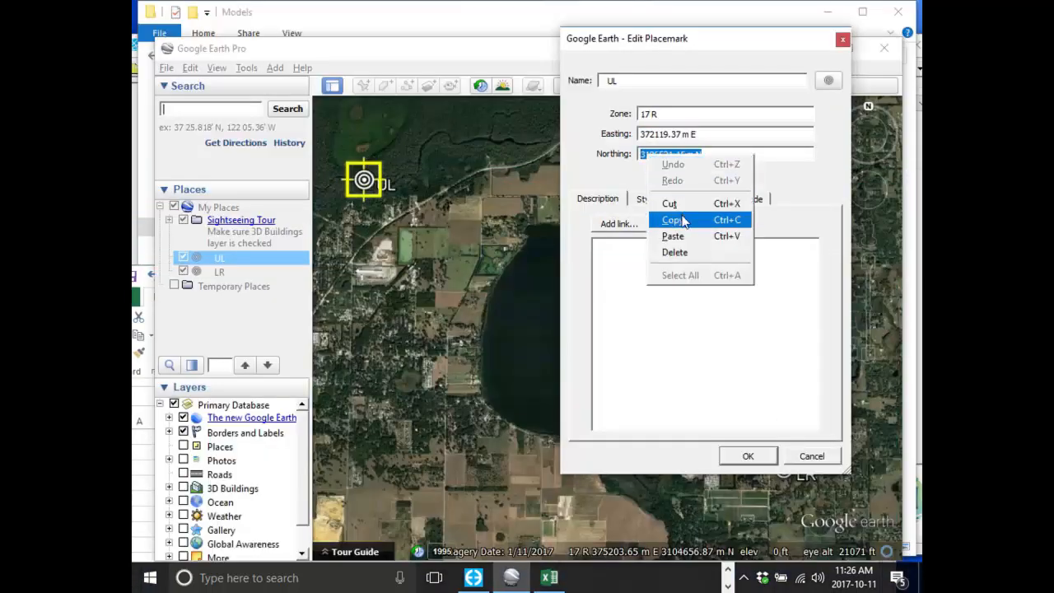
pyautogui.click(683, 217)
pyautogui.click(550, 578)
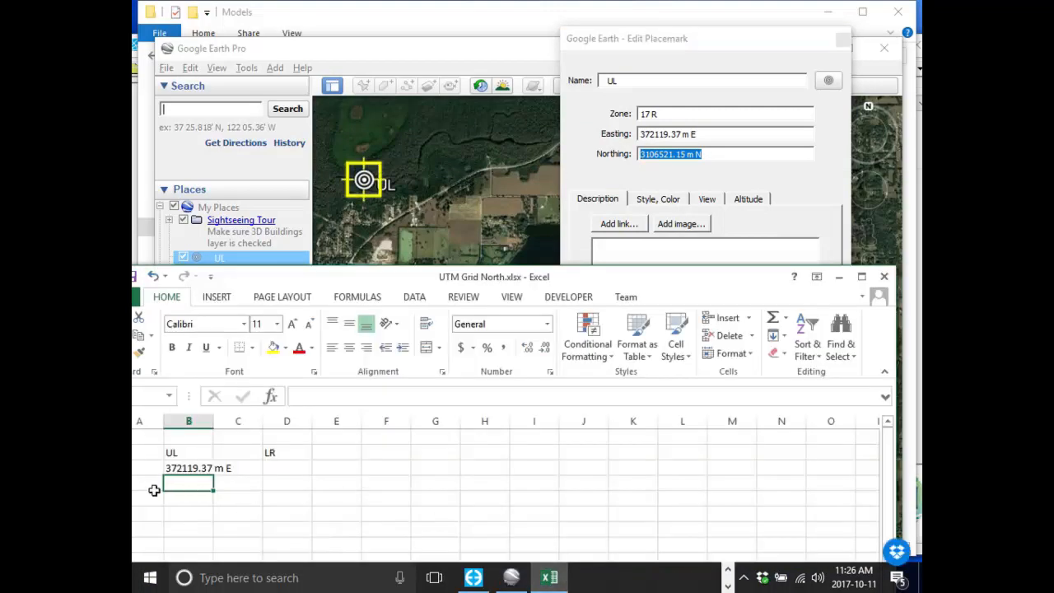
pyautogui.hotkey('ctrl', 'v')
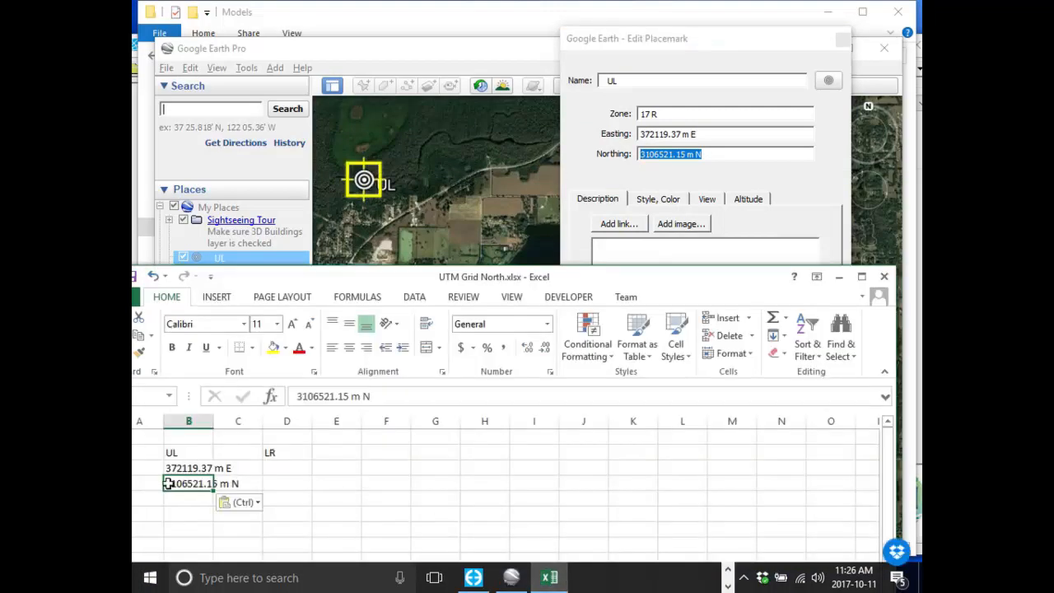
# Select cell D3 for the LR data, dismiss the UL placemark's properties in Google Earth and open those of the LR placemark.
pyautogui.click(304, 470)
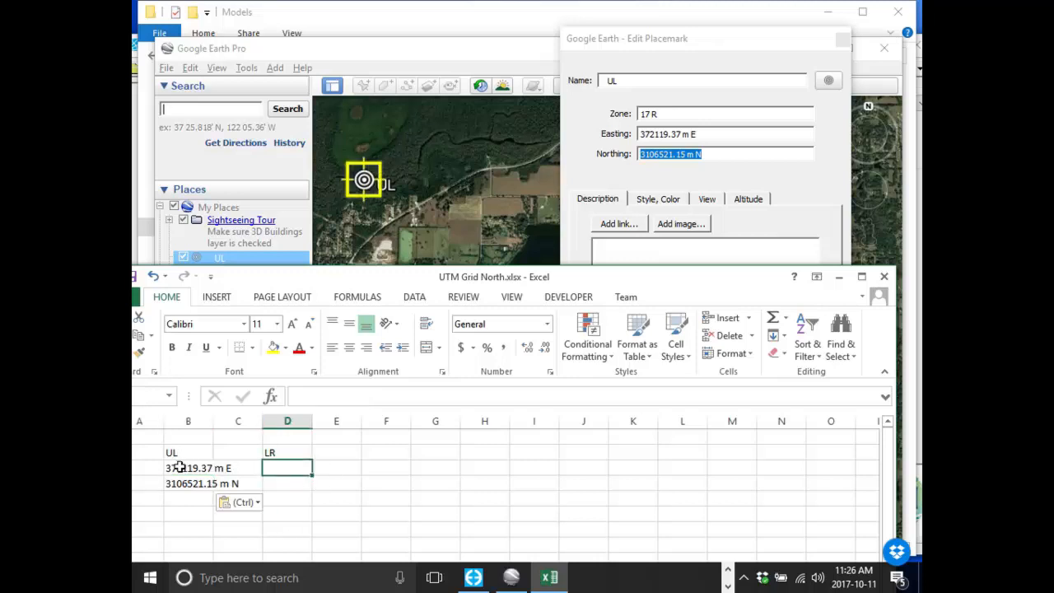
pyautogui.moveTo(179, 467); pyautogui.dragTo(176, 482)
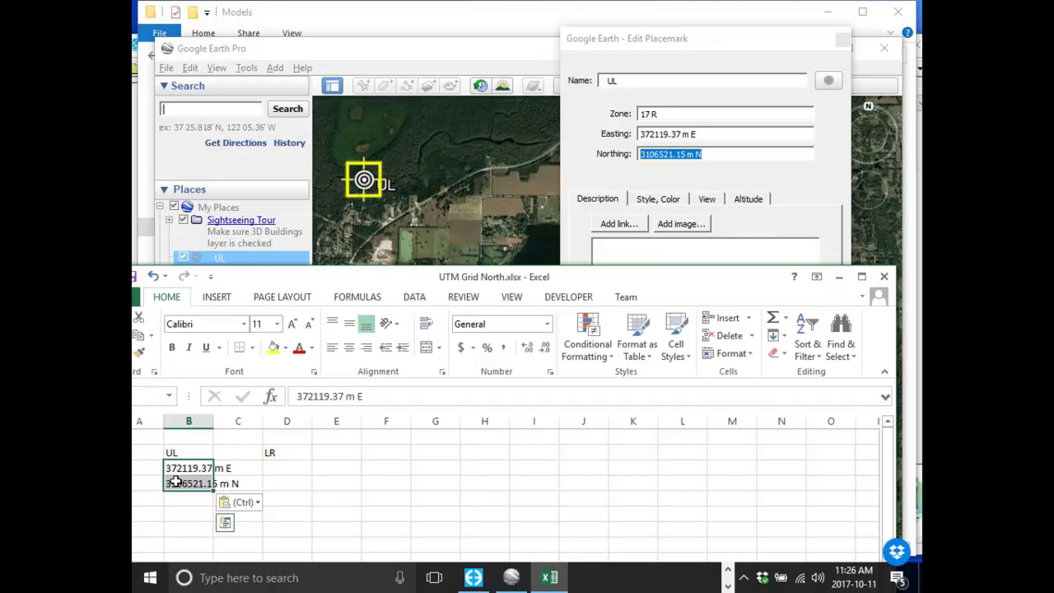
pyautogui.click(301, 466)
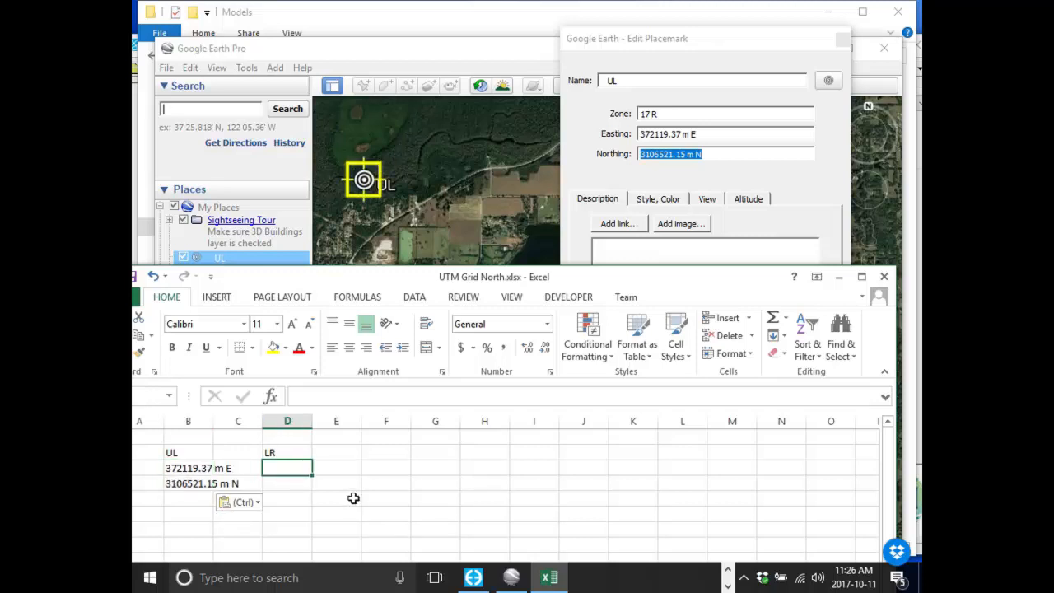
pyautogui.click(812, 214)
pyautogui.click(813, 456)
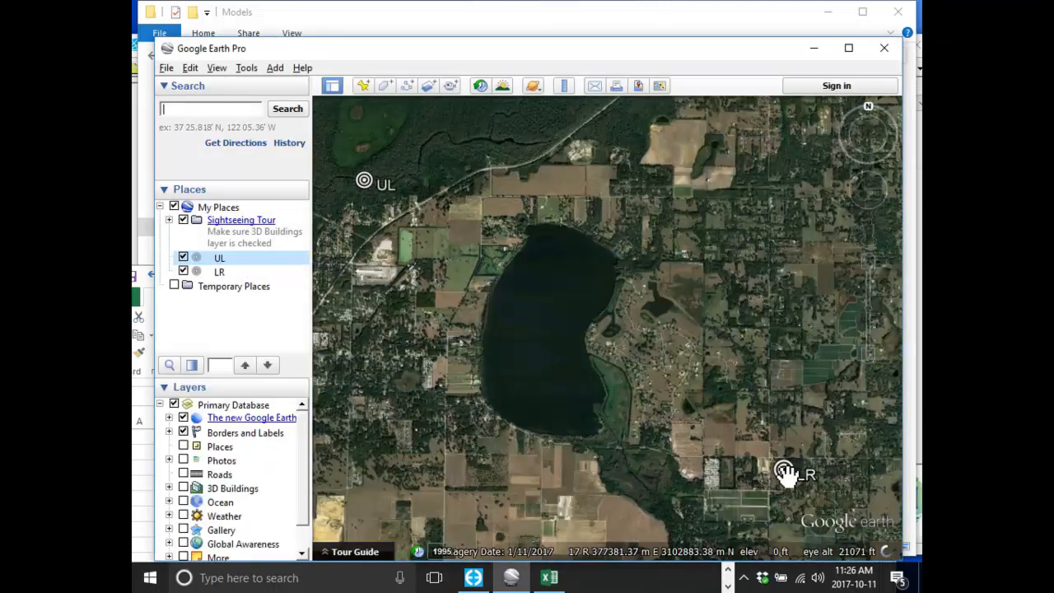
pyautogui.rightClick(787, 474)
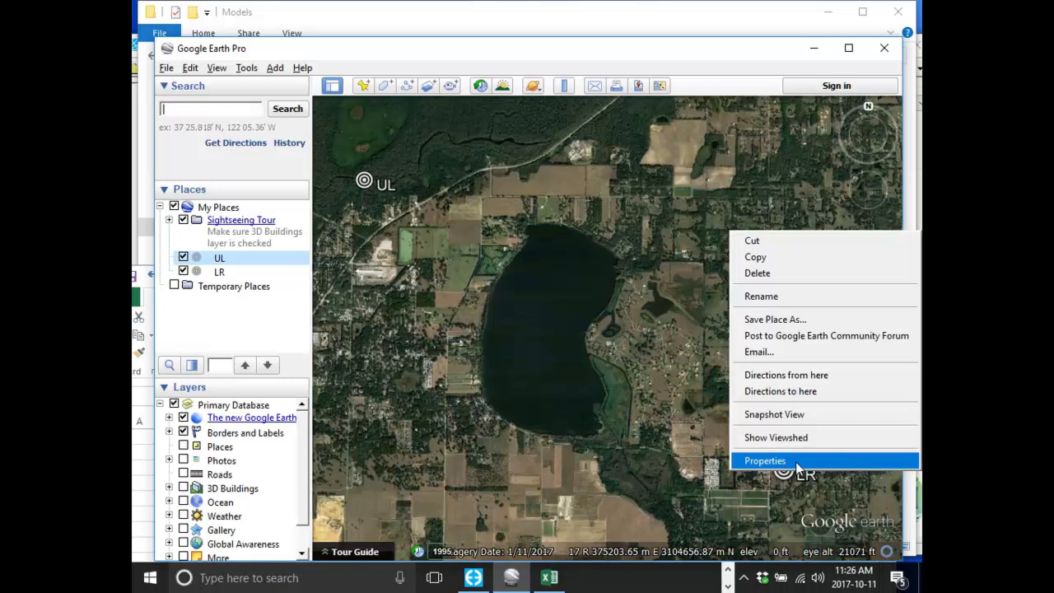
pyautogui.click(797, 466)
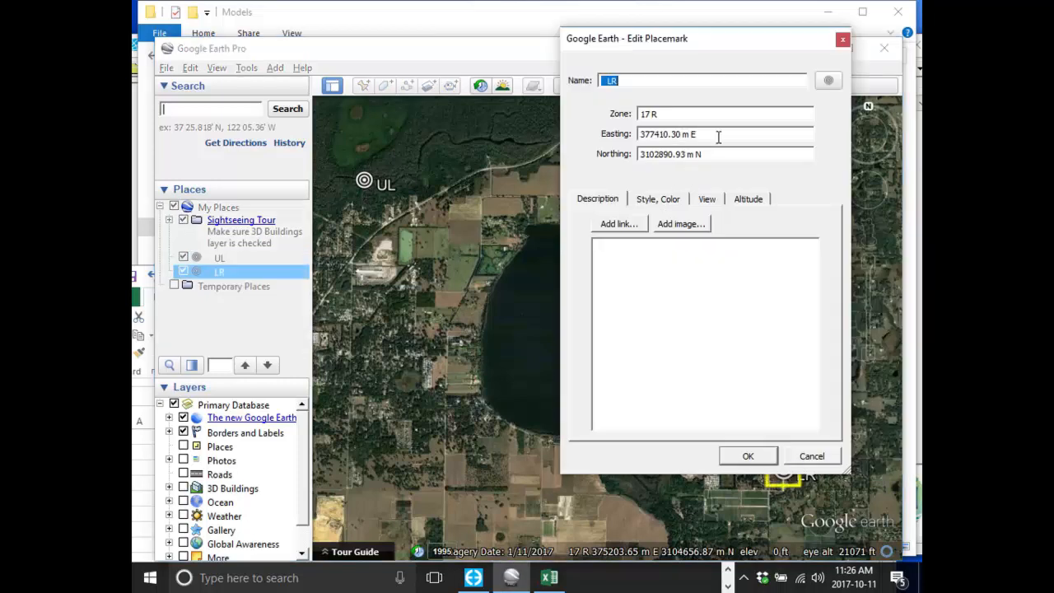
# Copy the LR placemark's easting into cell D3 and its northing into cell D4 of the Excel sheet.
pyautogui.moveTo(718, 137); pyautogui.dragTo(639, 136)
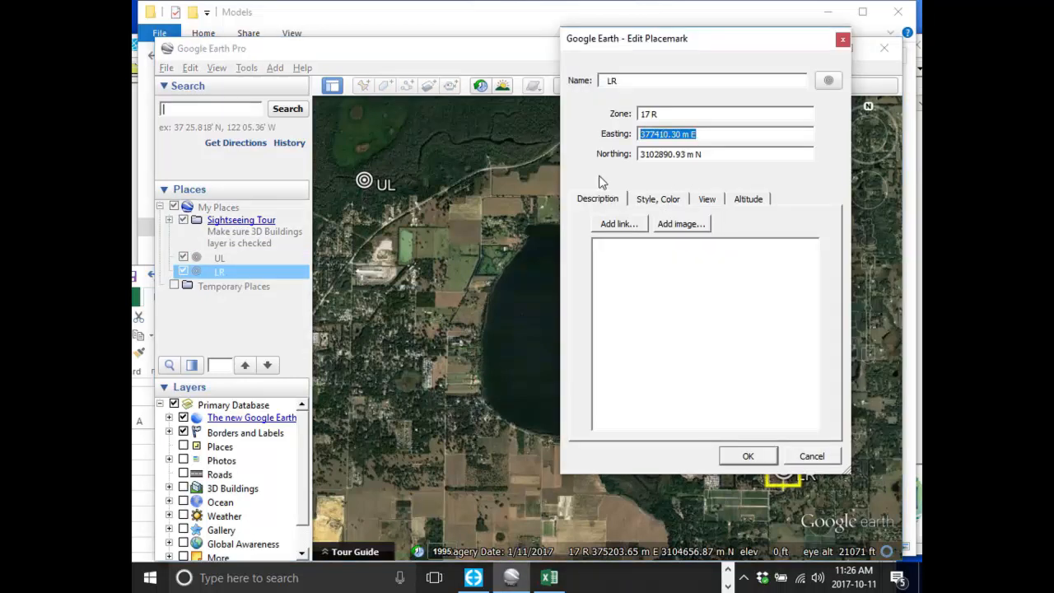
pyautogui.click(545, 579)
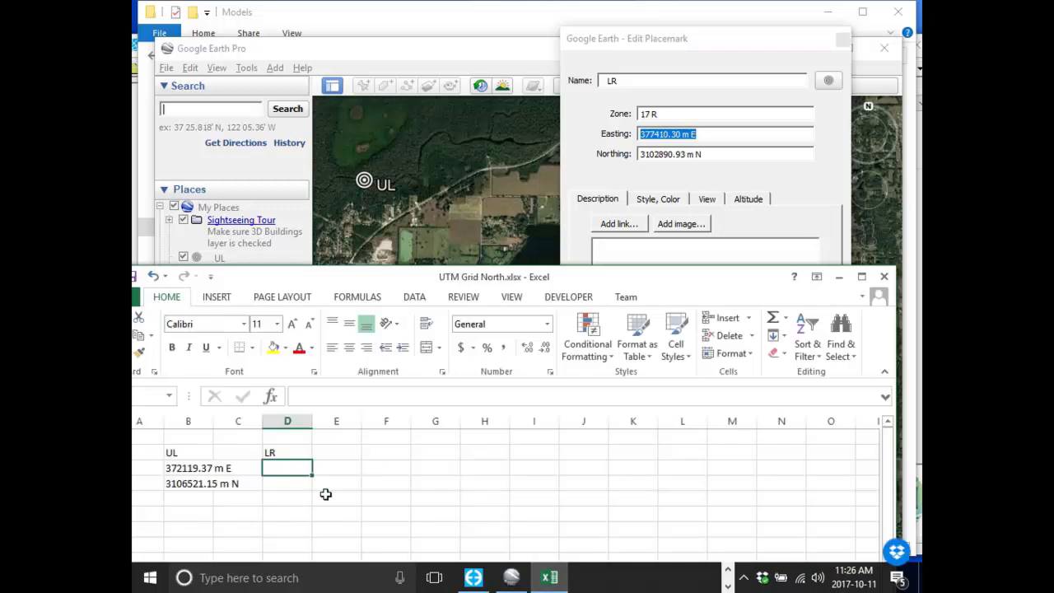
pyautogui.hotkey('ctrl', 'v')
pyautogui.click(287, 484)
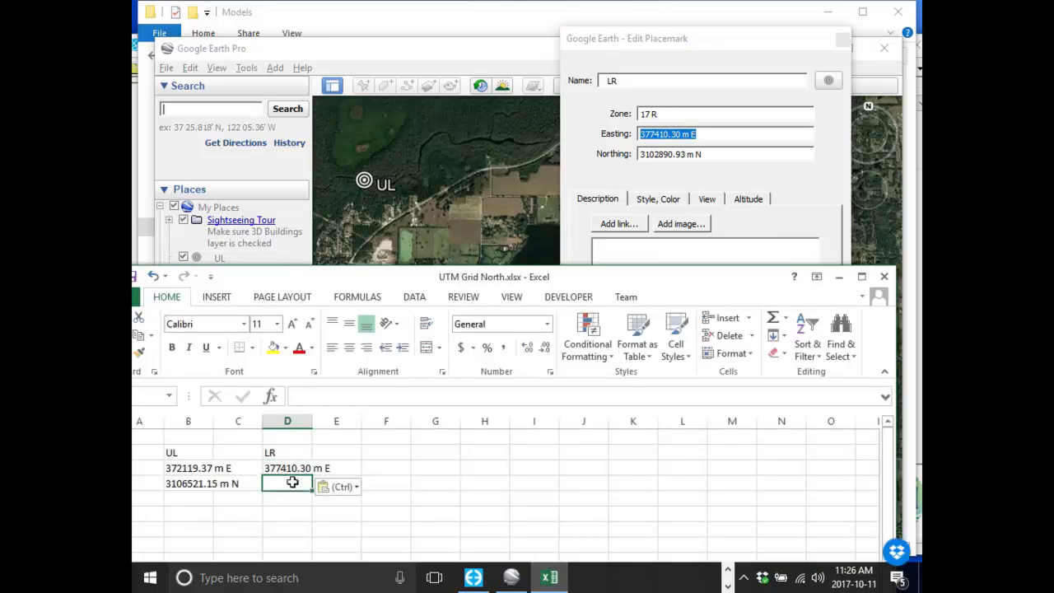
pyautogui.moveTo(746, 150); pyautogui.dragTo(574, 160)
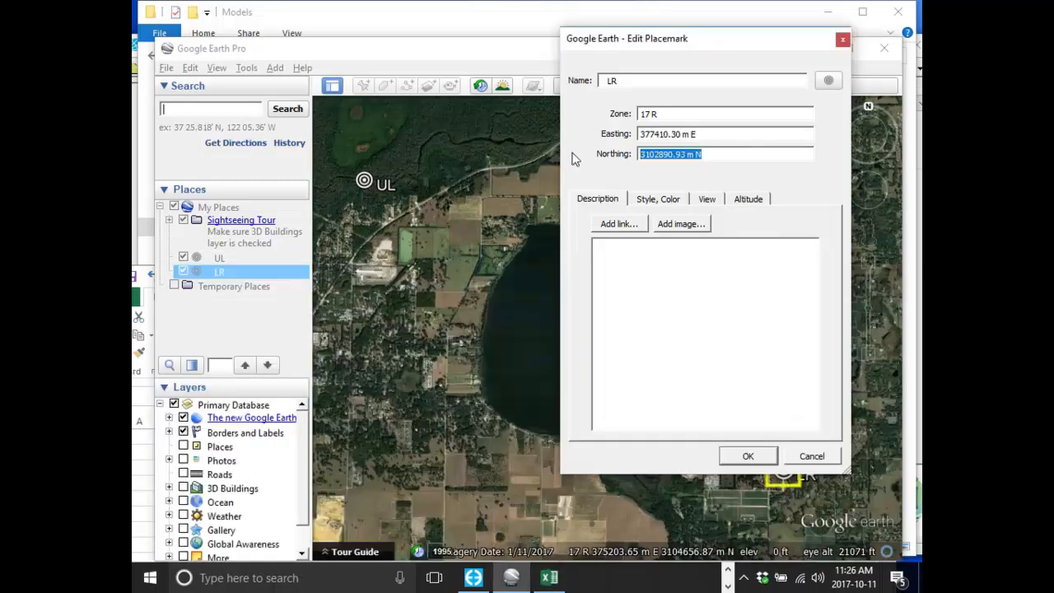
pyautogui.click(549, 577)
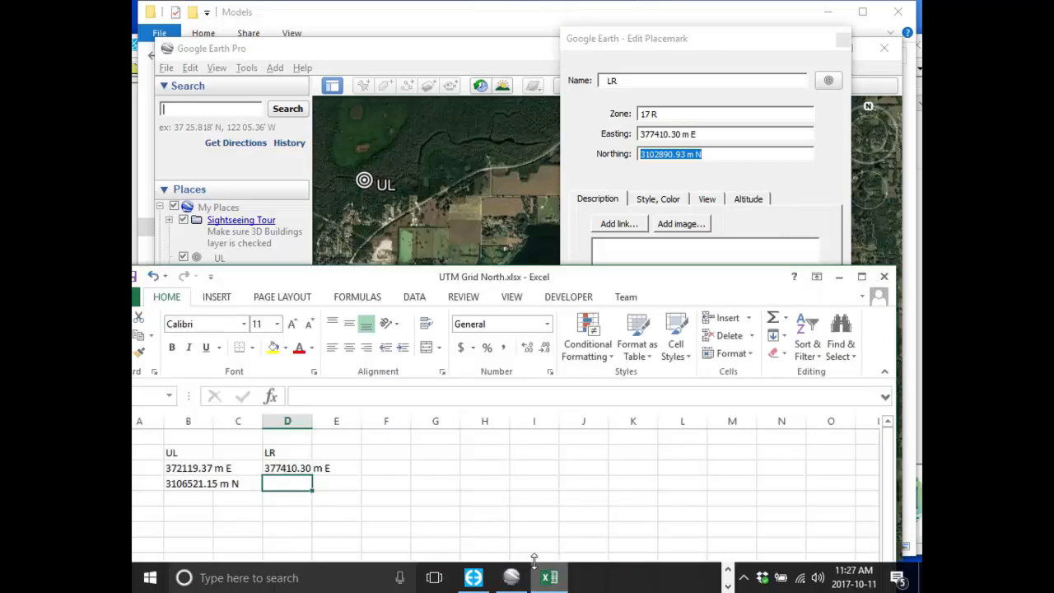
pyautogui.hotkey('ctrl', 'v')
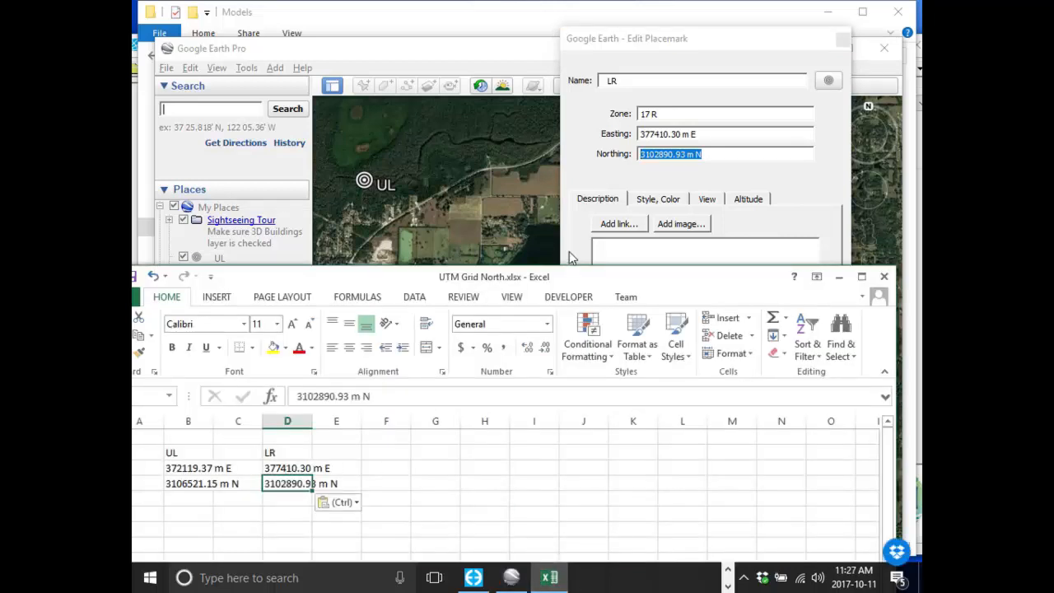
# Close the LR placemark's properties in Google Earth and minimize Google Earth, leaving the UTM Grid North workbook open.
pyautogui.click(566, 249)
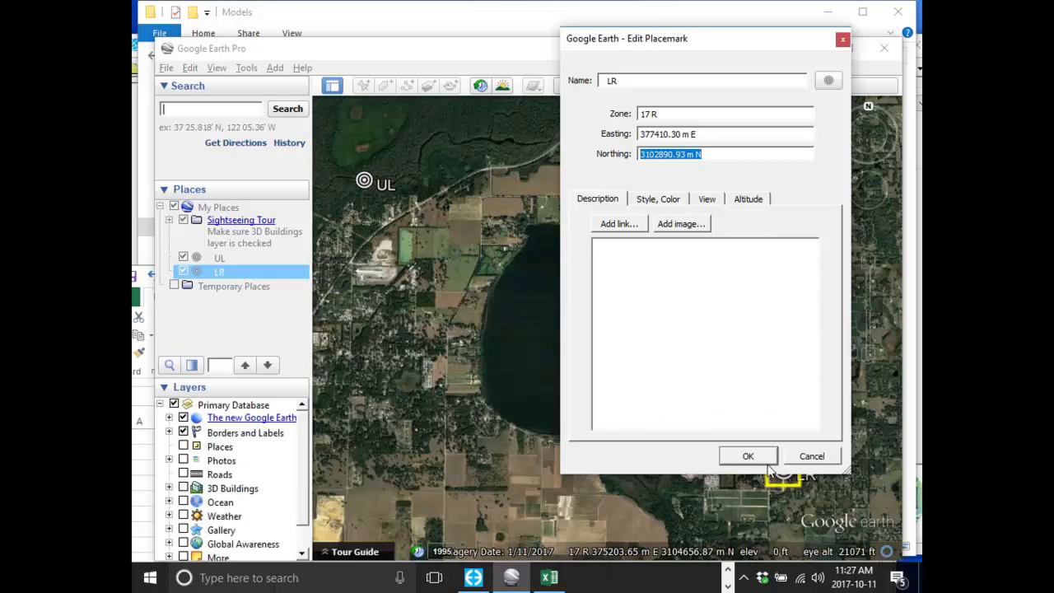
pyautogui.click(757, 457)
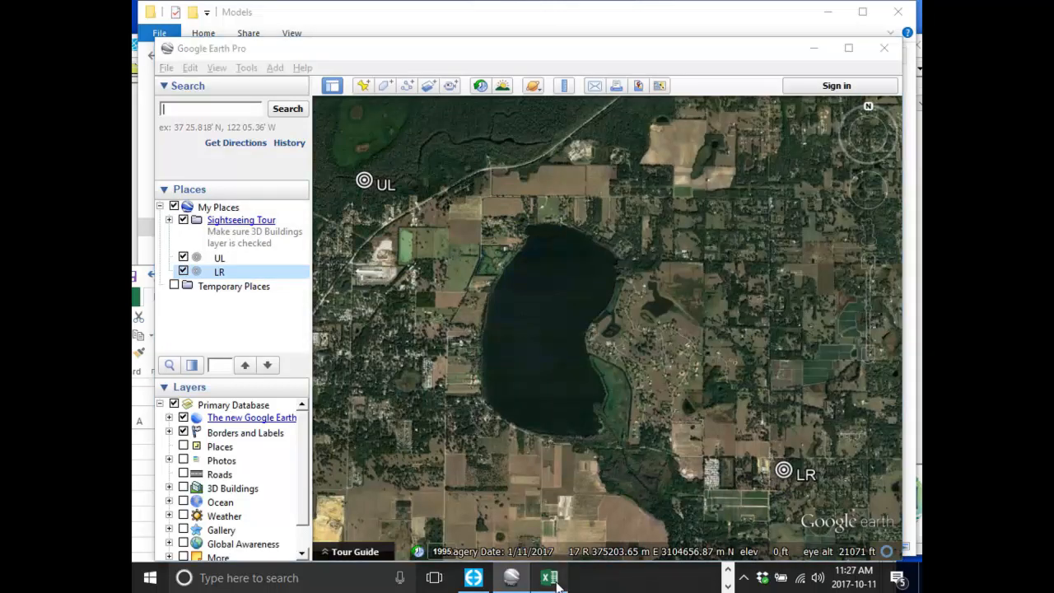
pyautogui.click(549, 577)
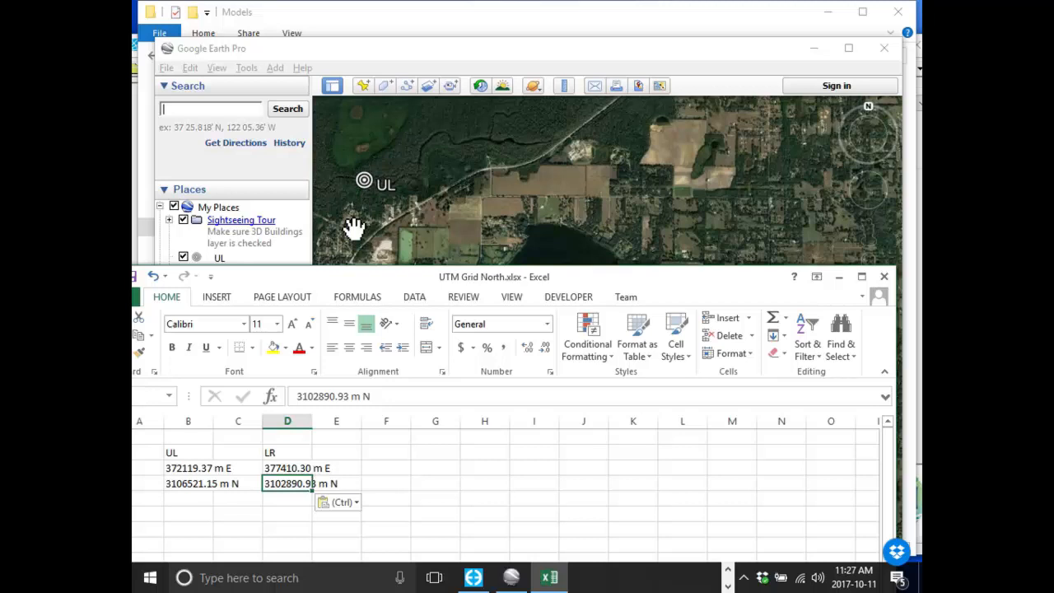
pyautogui.click(814, 50)
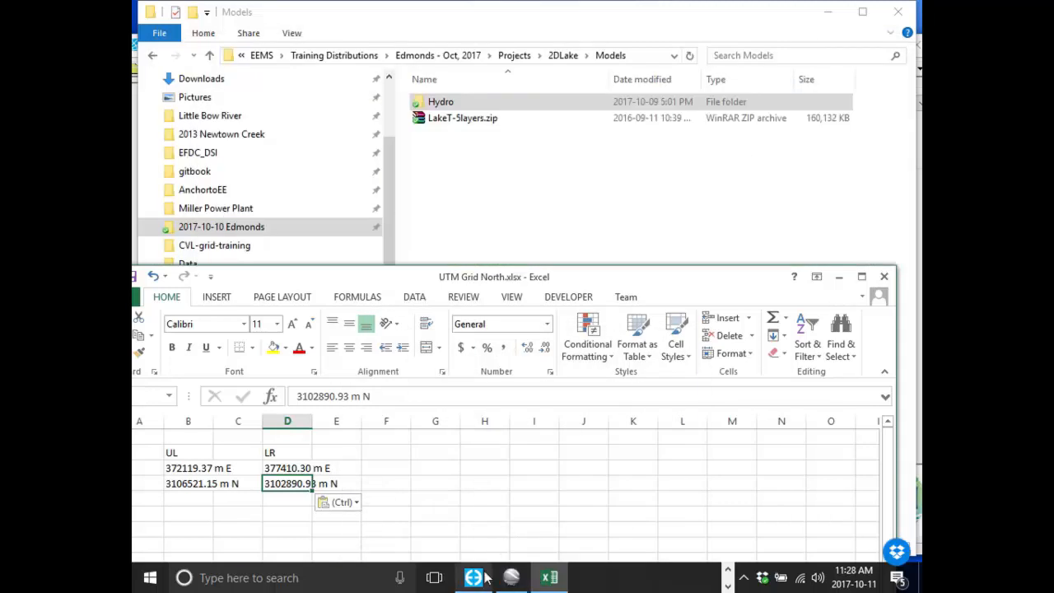
# Switch to EFDC_Explorer and open the Bitmap Georeferencing tool.
pyautogui.click(472, 577)
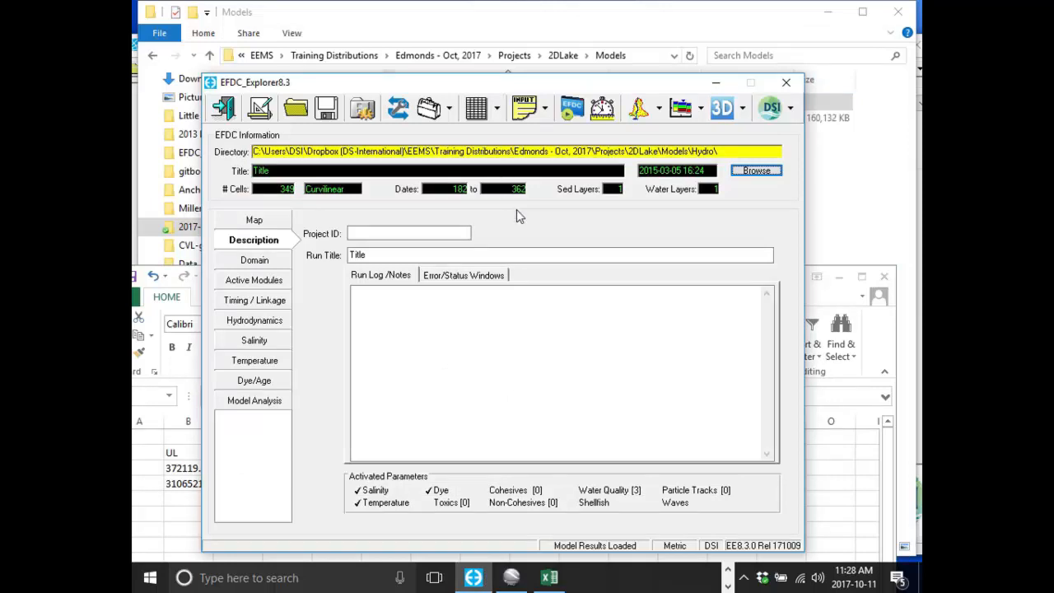
pyautogui.click(448, 115)
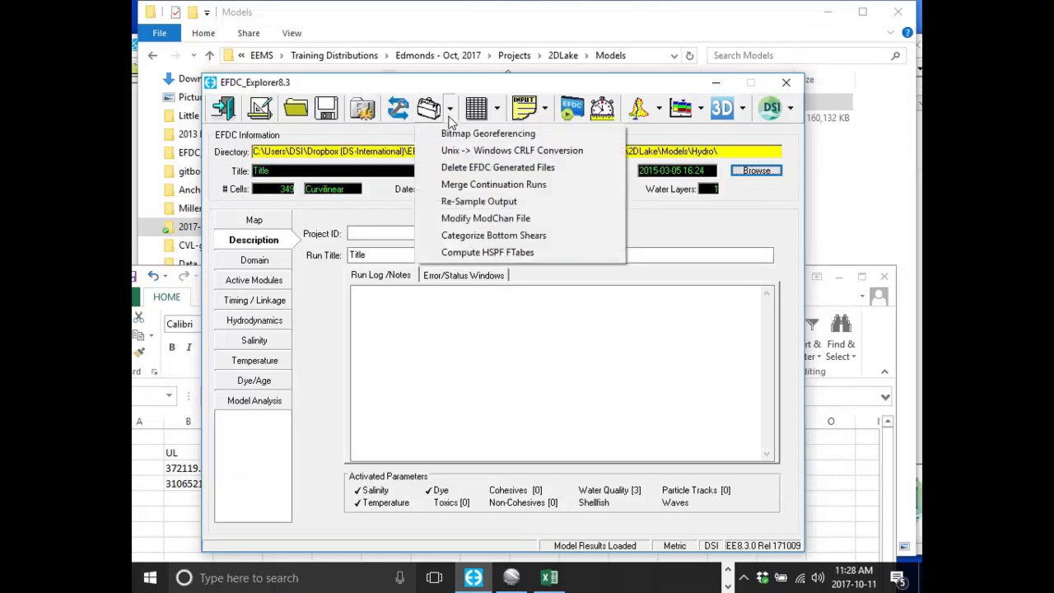
pyautogui.click(446, 90)
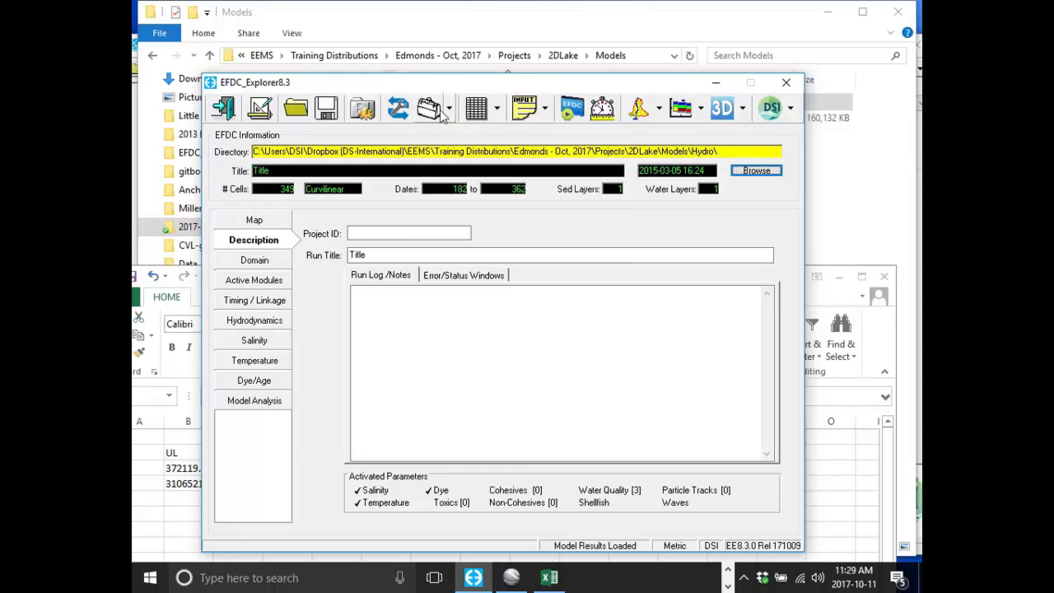
pyautogui.click(449, 113)
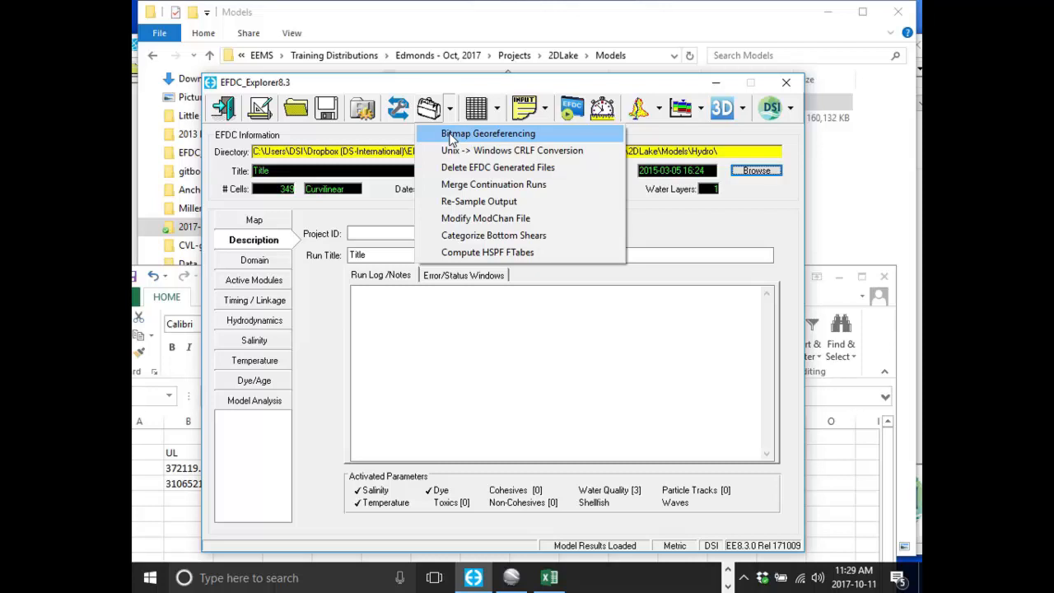
pyautogui.click(451, 140)
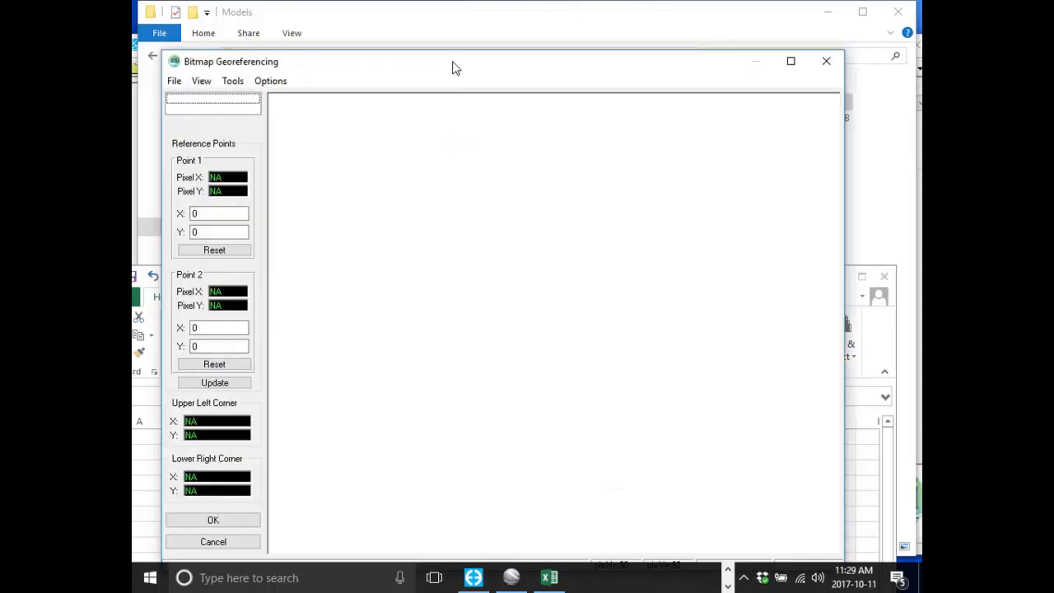
pyautogui.moveTo(452, 70); pyautogui.dragTo(466, 31)
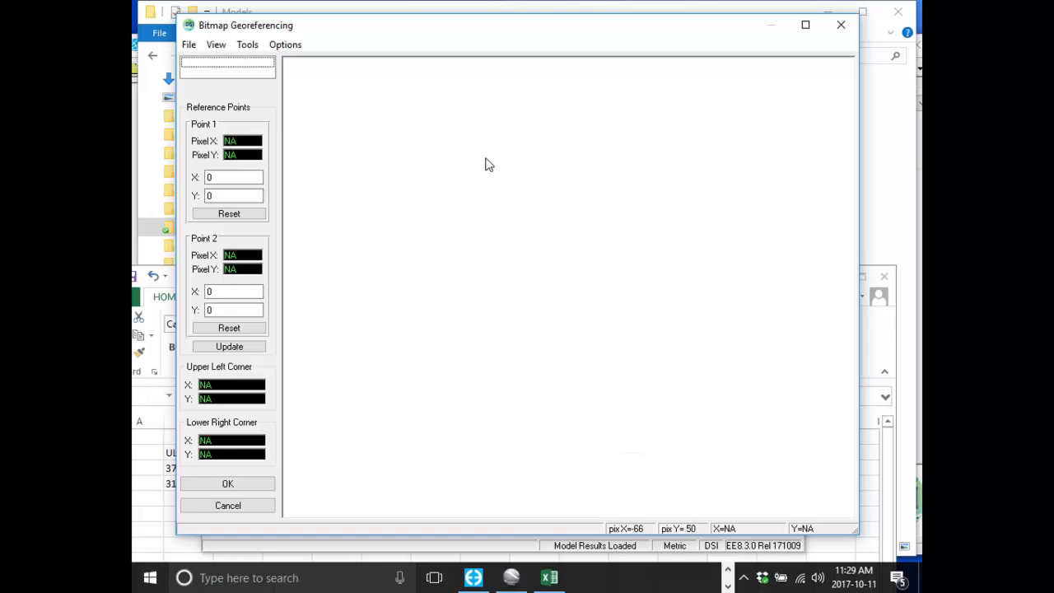
# Load the bitmap google-earth-LakeT.jpg from the 2017-Edmonds\Maps-T folder into the georeferencing tool.
pyautogui.click(189, 46)
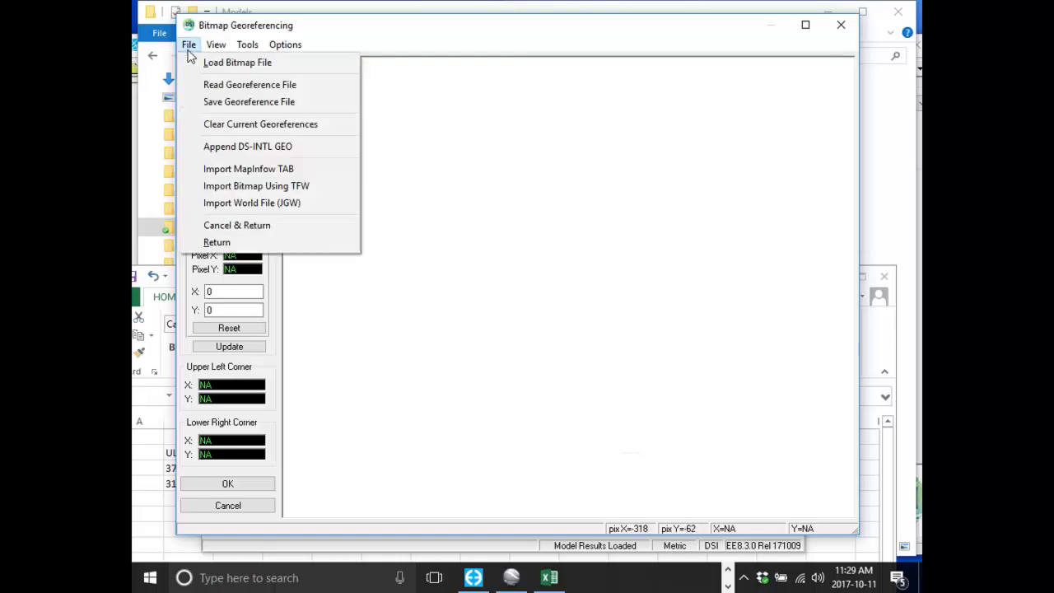
pyautogui.click(231, 70)
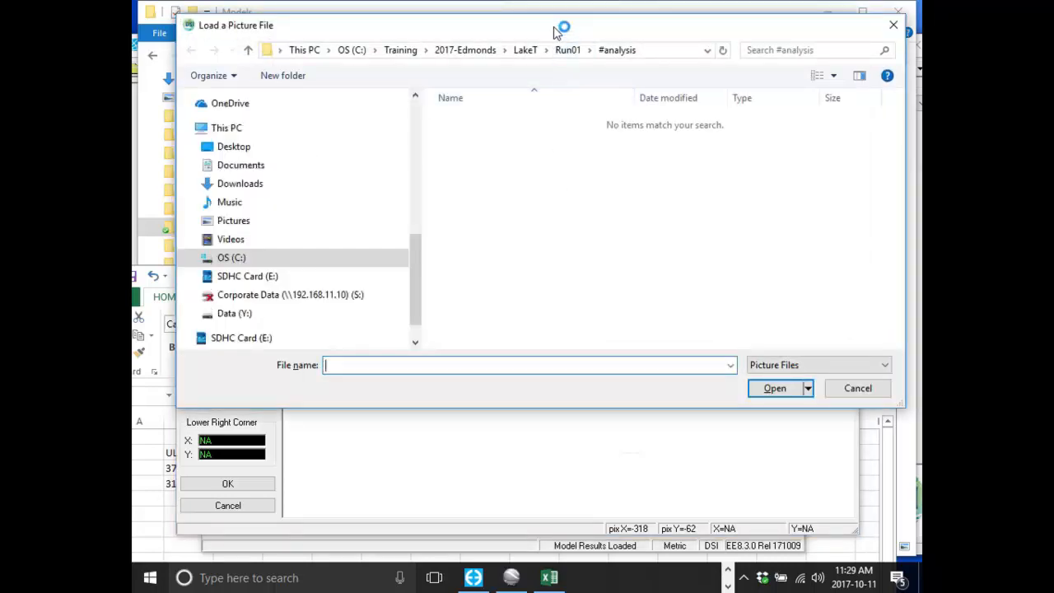
pyautogui.moveTo(555, 32); pyautogui.dragTo(517, 72)
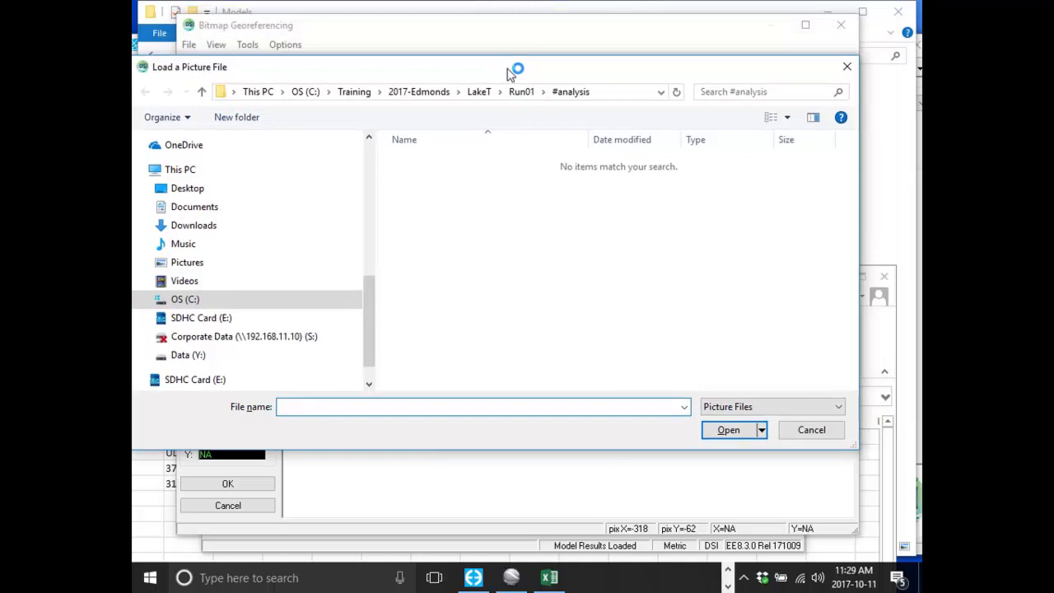
pyautogui.click(435, 87)
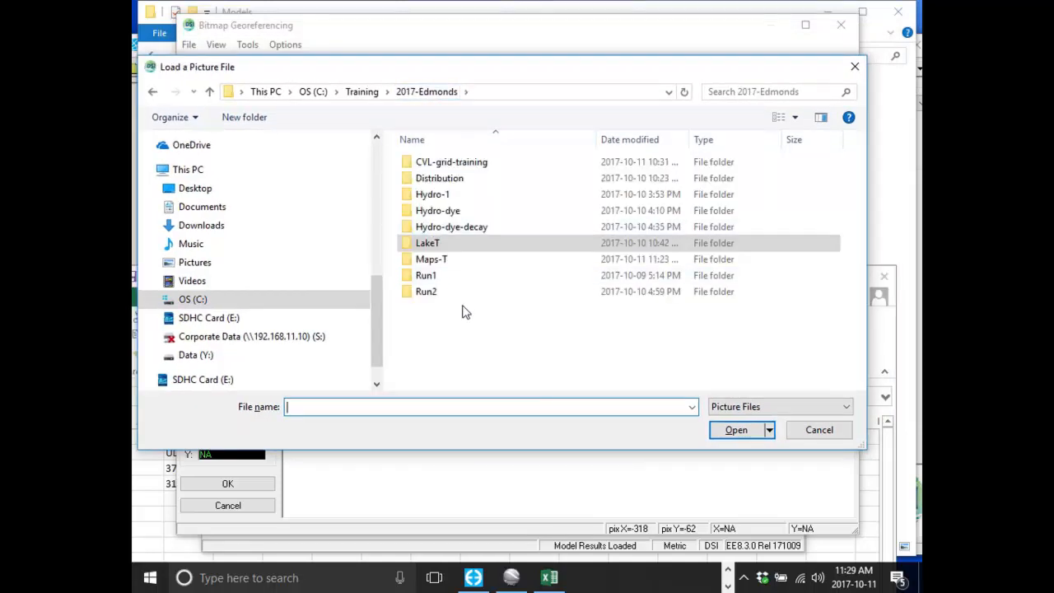
pyautogui.doubleClick(457, 262)
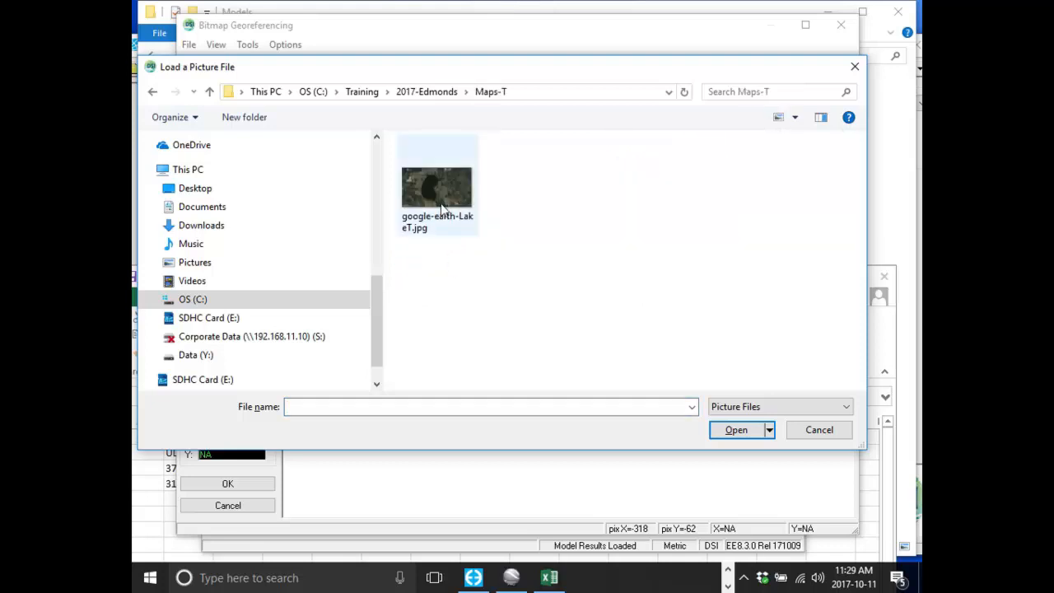
pyautogui.click(441, 206)
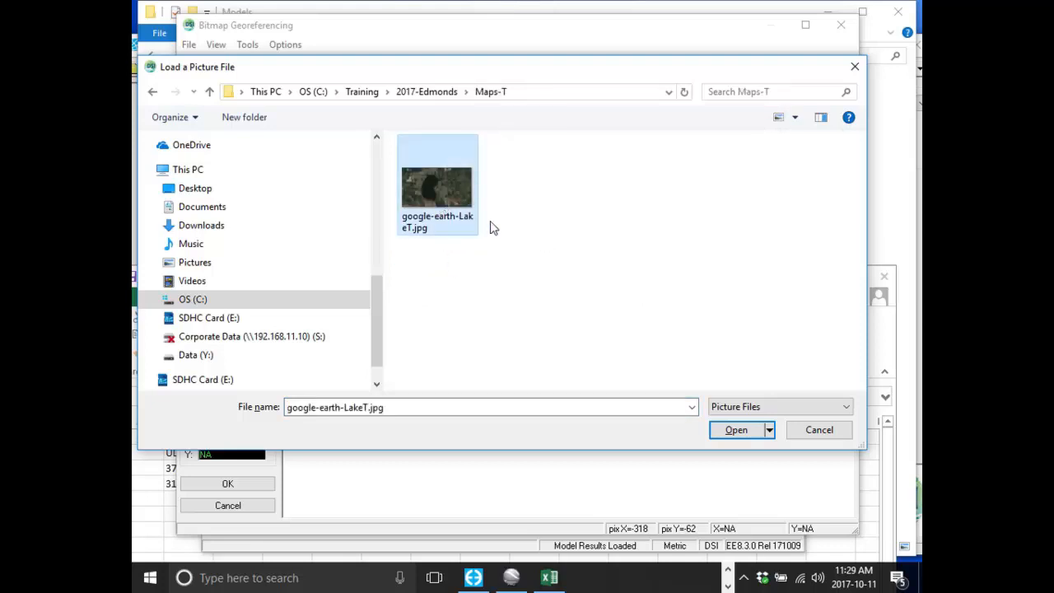
pyautogui.click(737, 431)
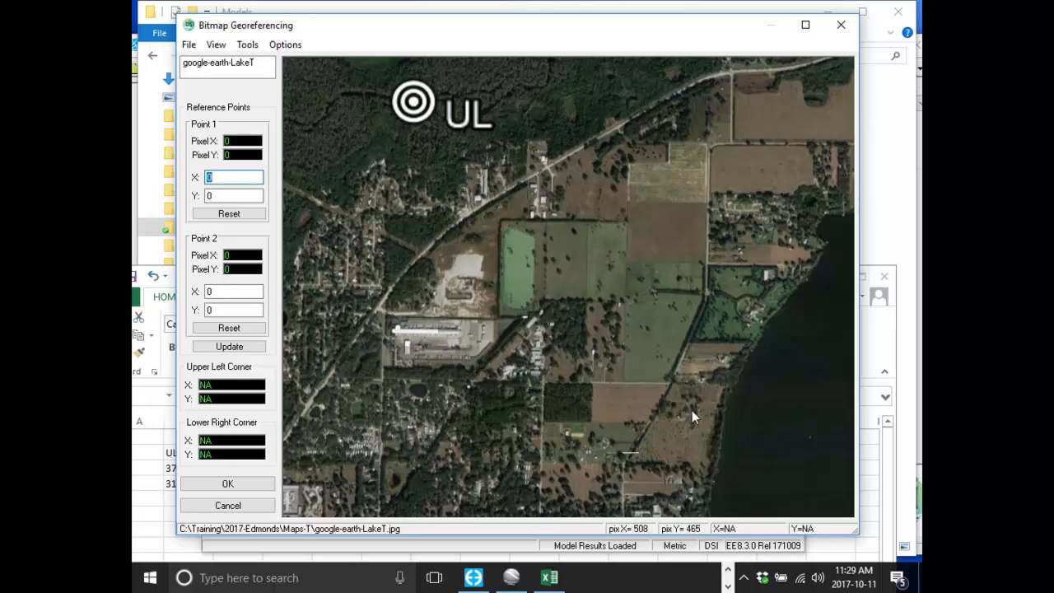
# Examine the loaded lake image around its UL and LR placemark targets.
pyautogui.moveTo(779, 434); pyautogui.dragTo(303, 162)
pyautogui.moveTo(698, 398); pyautogui.dragTo(357, 164)
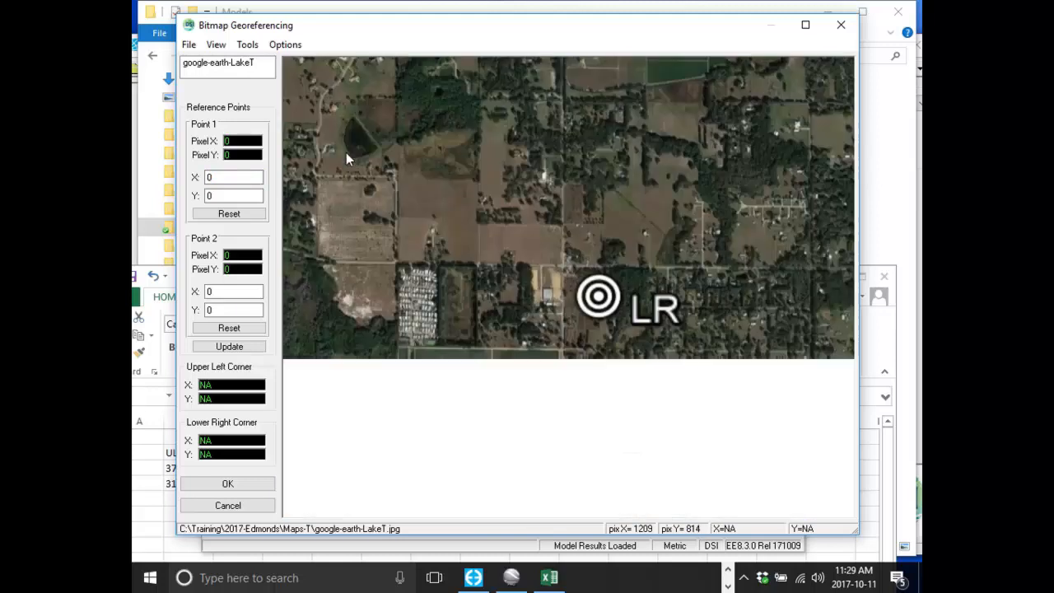
pyautogui.moveTo(528, 241); pyautogui.dragTo(777, 419)
pyautogui.moveTo(374, 124)
pyautogui.mouseDown()
pyautogui.moveTo(808, 484)
pyautogui.moveTo(774, 512)
pyautogui.mouseUp()
pyautogui.moveTo(422, 239); pyautogui.dragTo(558, 213)
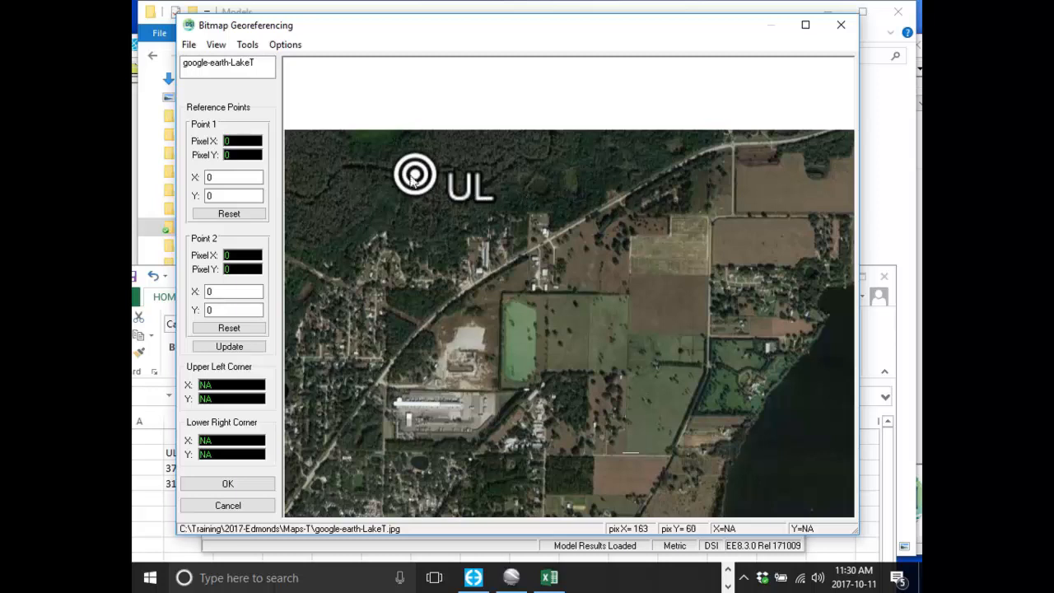
pyautogui.moveTo(416, 181)
pyautogui.mouseDown()
pyautogui.moveTo(576, 290)
pyautogui.moveTo(605, 337)
pyautogui.moveTo(651, 356)
pyautogui.moveTo(632, 370)
pyautogui.moveTo(420, 234)
pyautogui.moveTo(626, 334)
pyautogui.mouseUp()
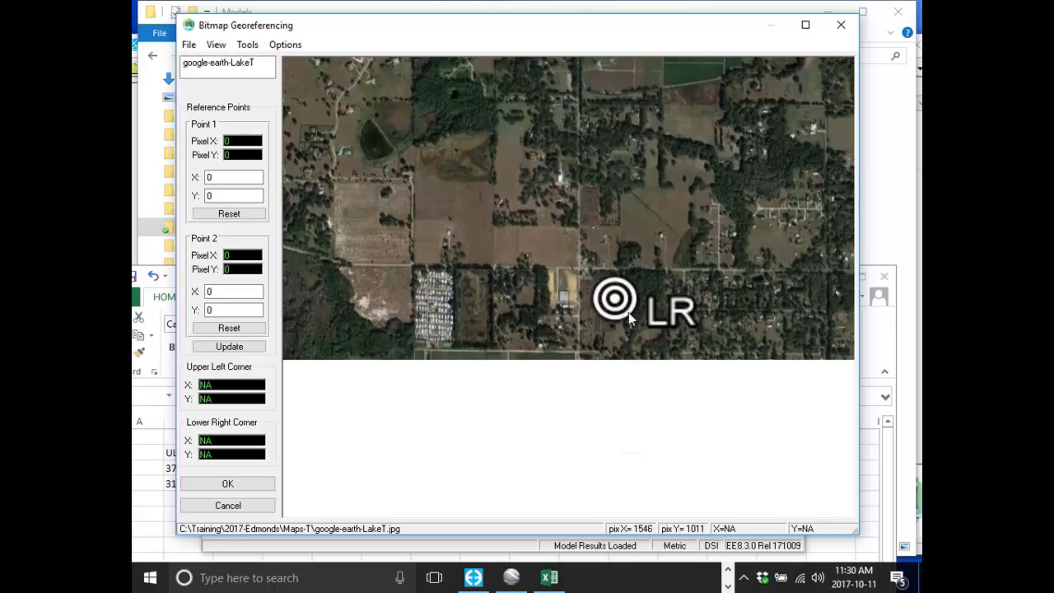
pyautogui.scroll(5, 653, 275)
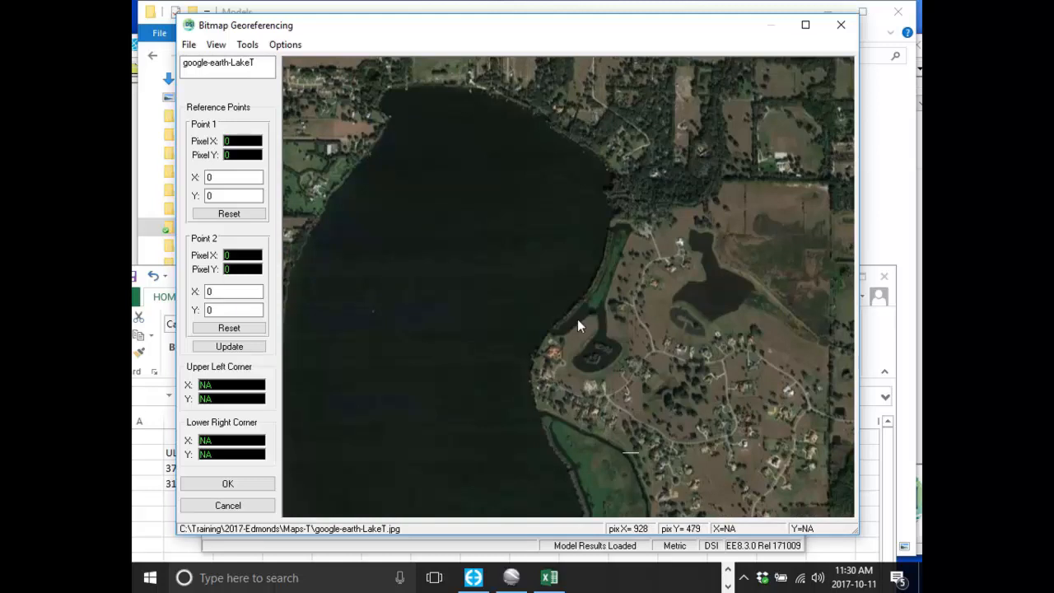
pyautogui.scroll(5, 577, 319)
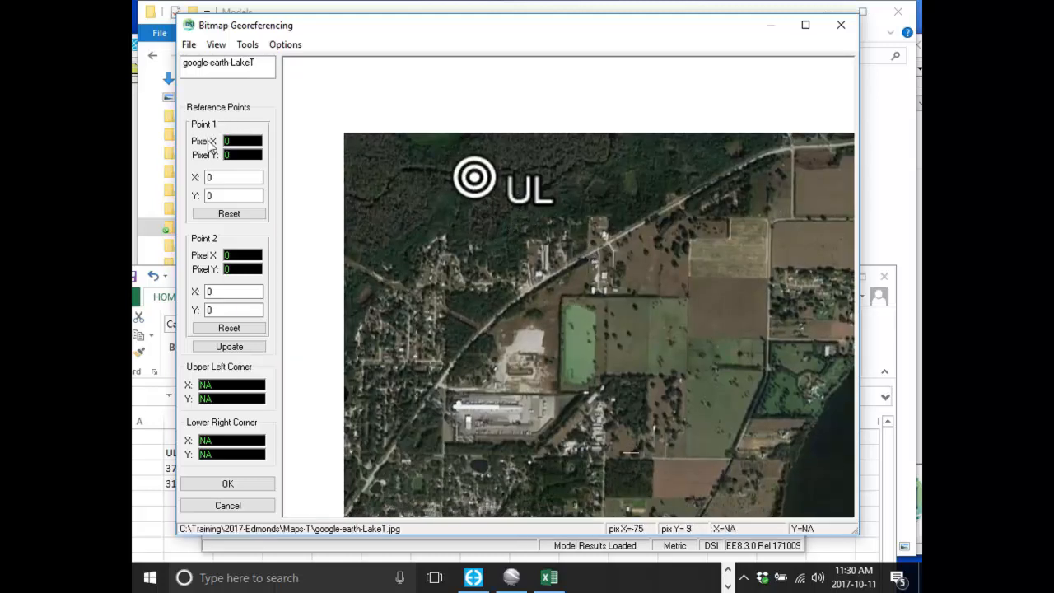
# Set Point 1 at the UL target's centre, about pixel 169, 58, and Point 2 at the LR target's centre, about pixel 1536, 1000.
pyautogui.rightClick(476, 183)
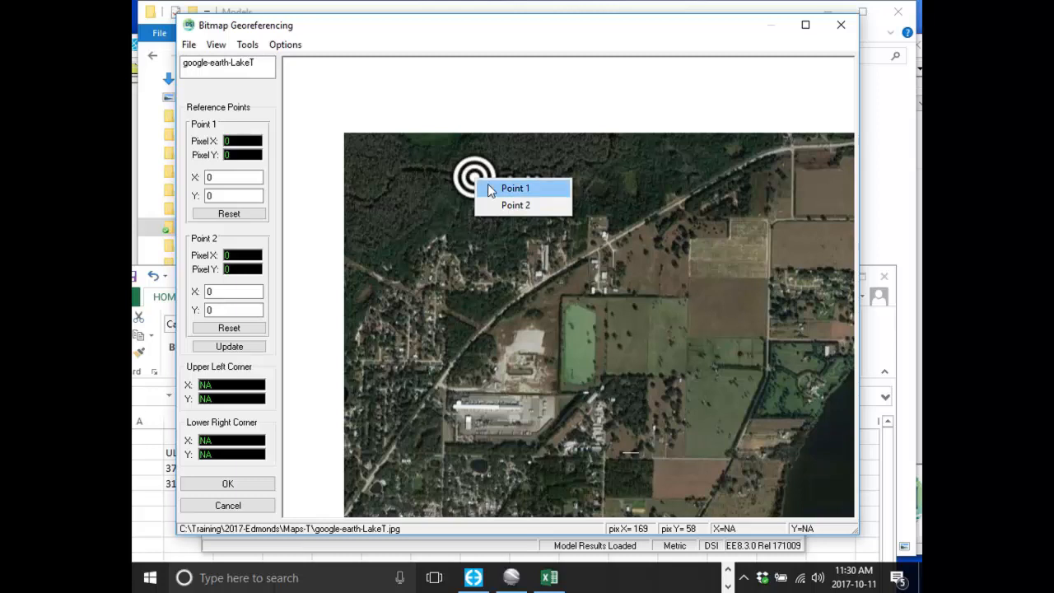
pyautogui.click(489, 188)
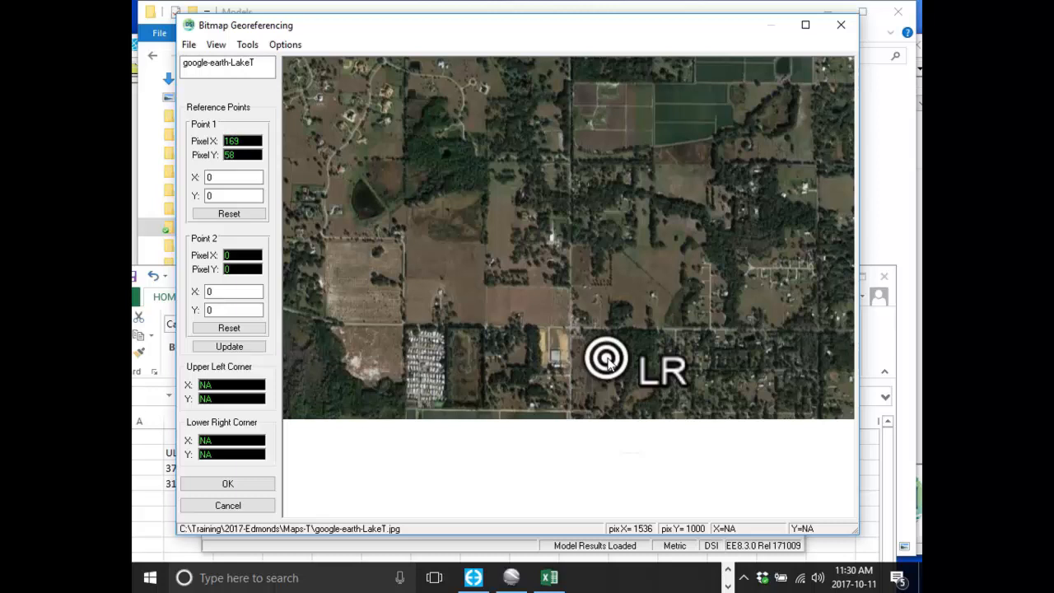
pyautogui.rightClick(608, 361)
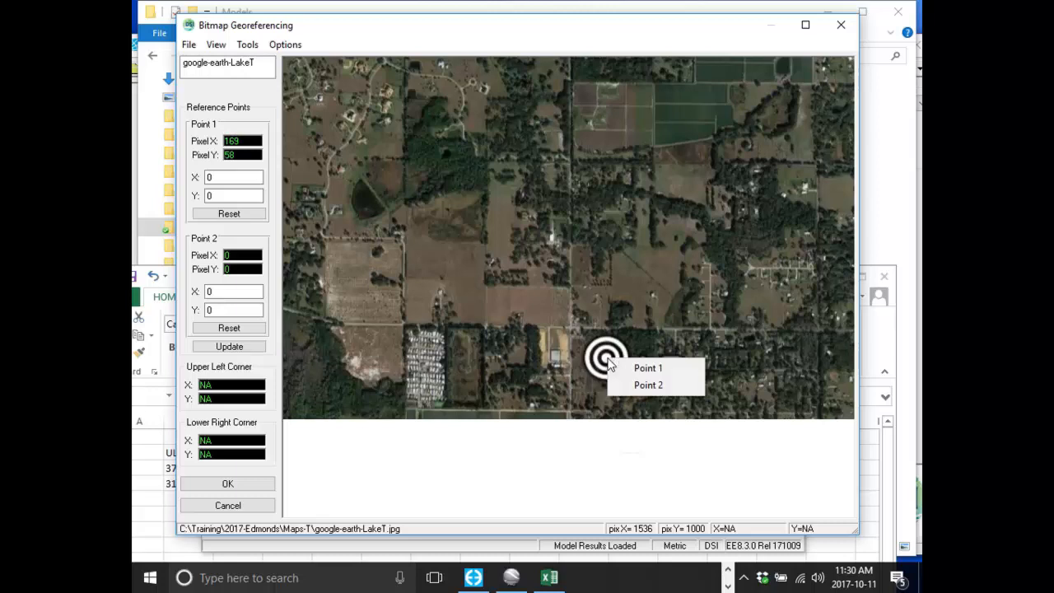
pyautogui.click(641, 385)
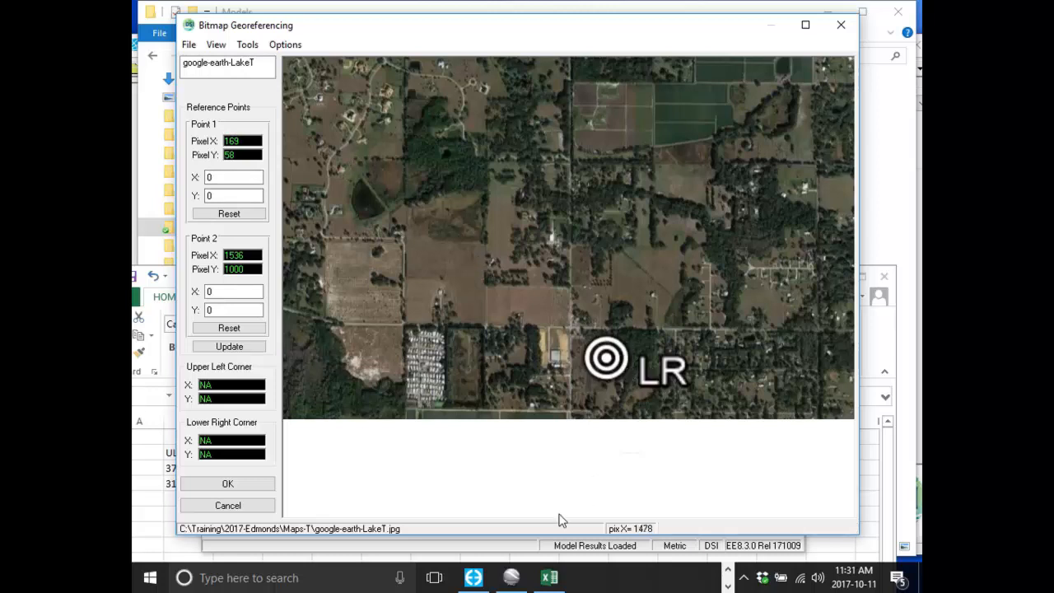
# Copy the UL easting and northing from cells B3:B4 of the Excel sheet into Point 1's X and Y coordinates.
pyautogui.click(550, 579)
pyautogui.moveTo(638, 278); pyautogui.dragTo(782, 207)
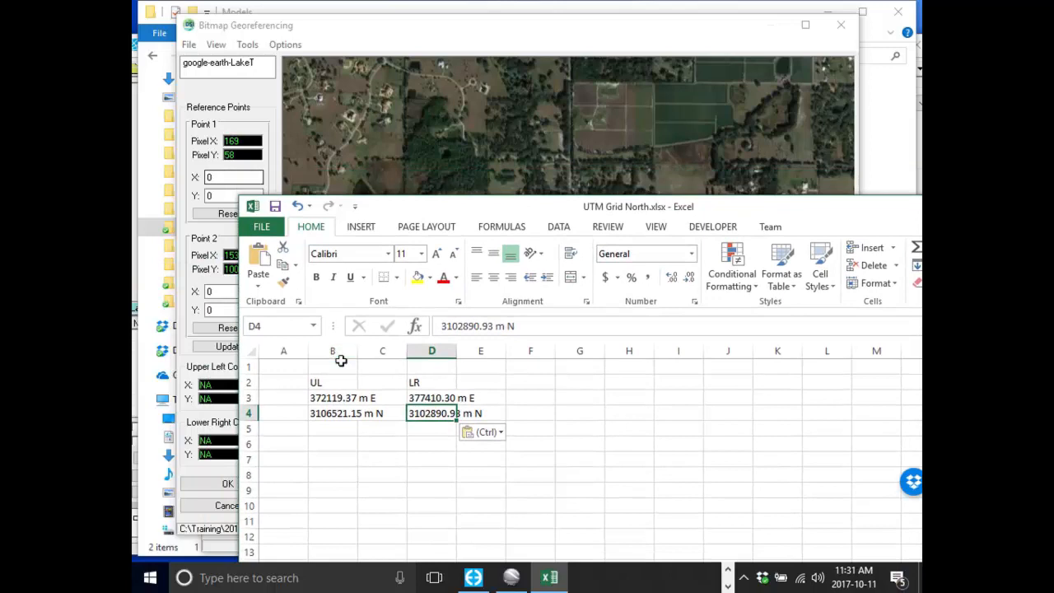
pyautogui.moveTo(329, 399); pyautogui.dragTo(325, 412)
pyautogui.hotkey('ctrl', 'c')
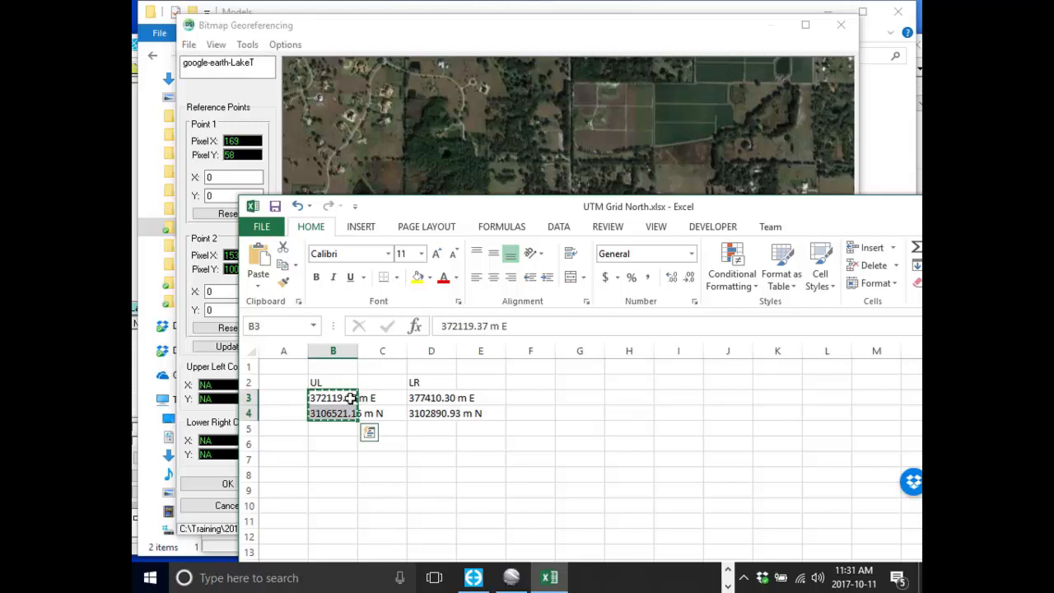
pyautogui.click(234, 175)
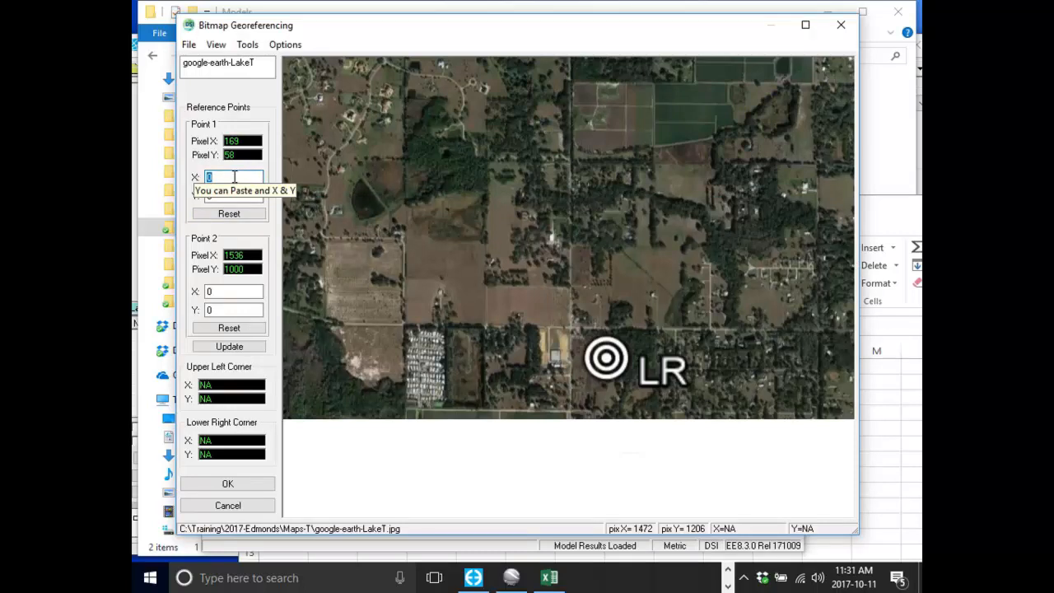
pyautogui.hotkey('ctrl', 'v')
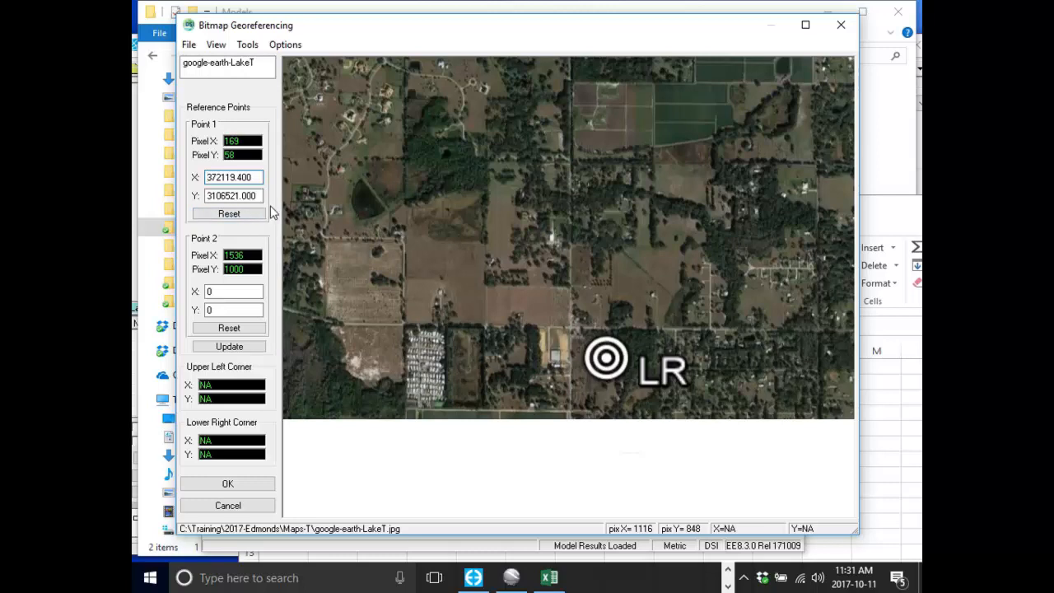
# Copy the LR easting and northing from cells D3:D4 of the Excel sheet into Point 2's X and Y coordinates.
pyautogui.click(554, 579)
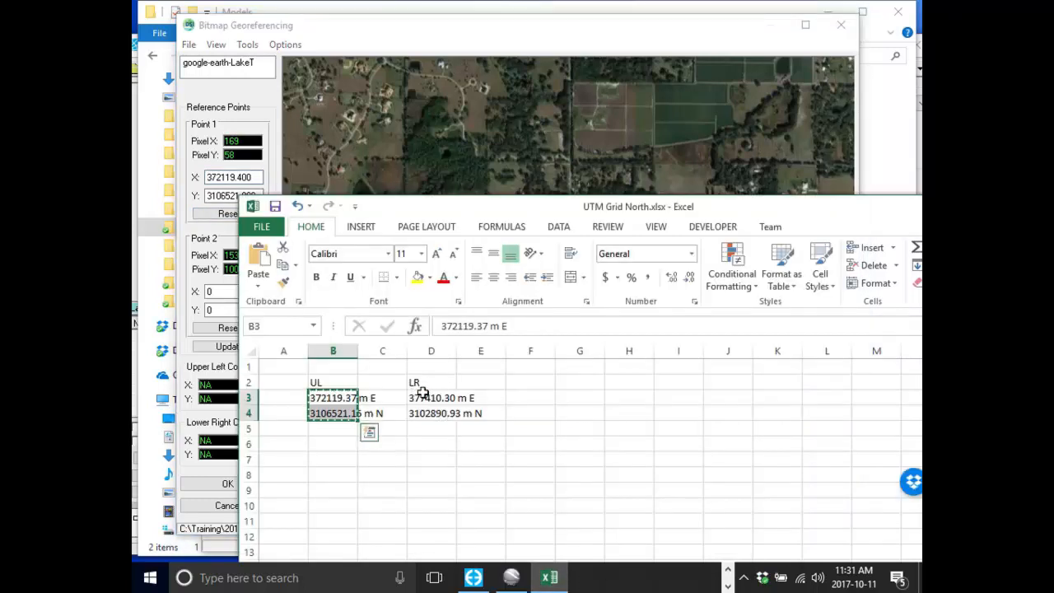
pyautogui.moveTo(421, 395); pyautogui.dragTo(421, 411)
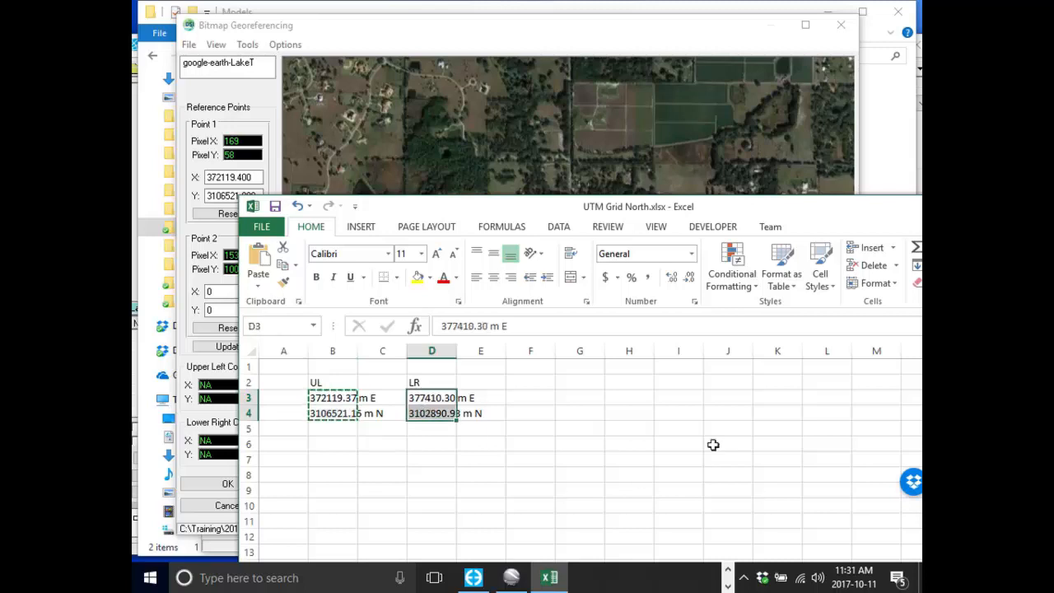
pyautogui.hotkey('ctrl', 'c')
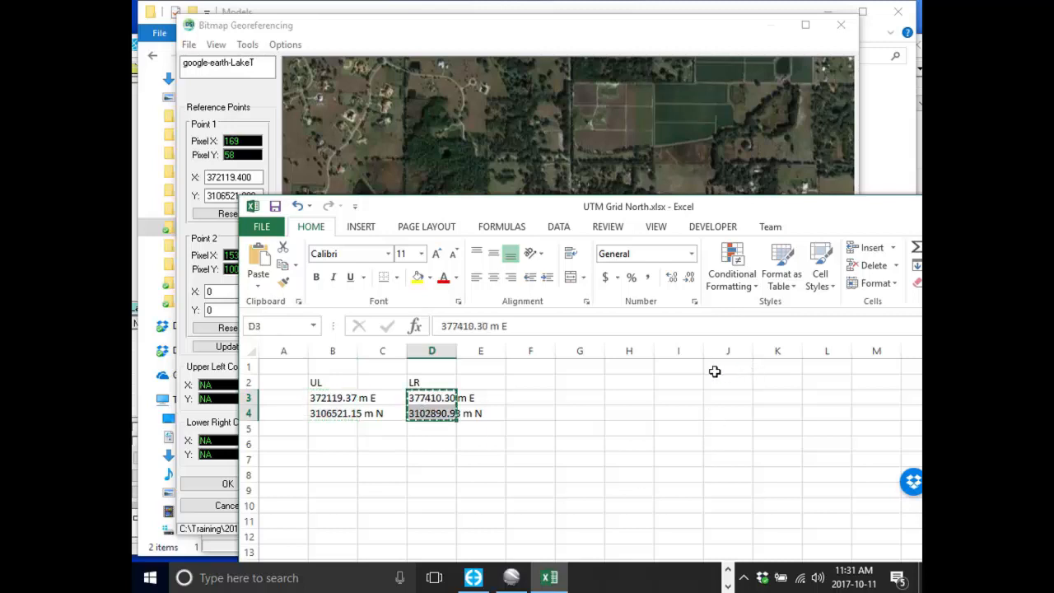
pyautogui.click(531, 33)
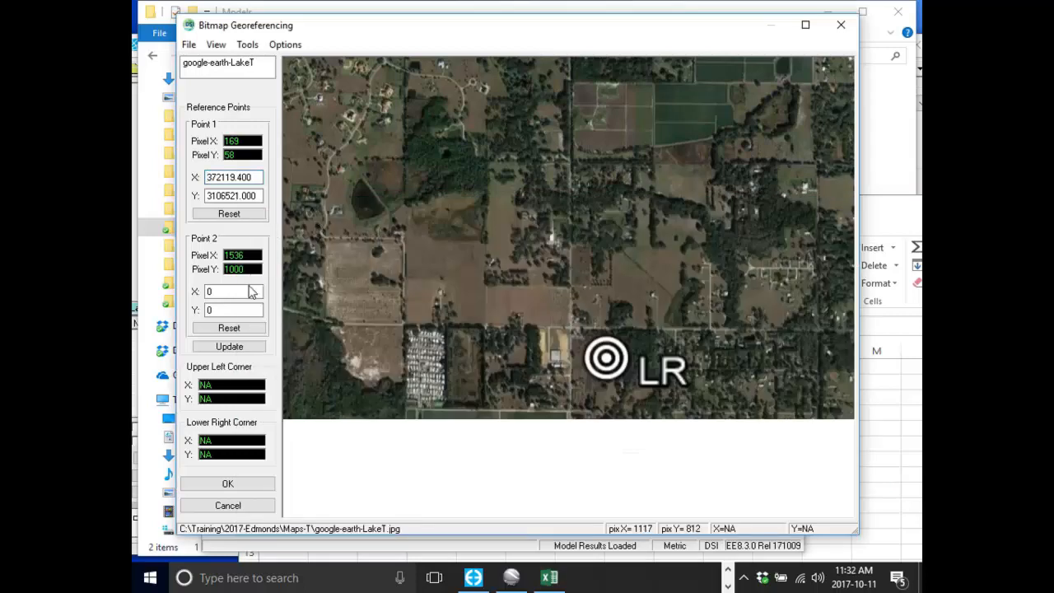
pyautogui.doubleClick(213, 292)
pyautogui.hotkey('ctrl', 'v')
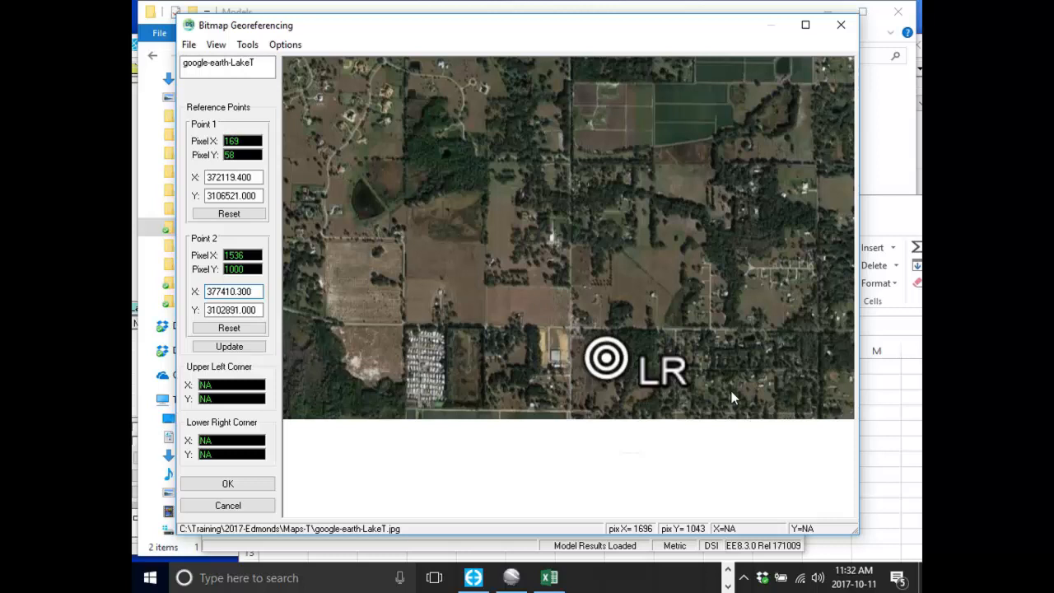
# Update the image's corner coordinates from both reference points and save the georeference file as google-earth-LakeT.geo in the Maps-T folder.
pyautogui.click(220, 349)
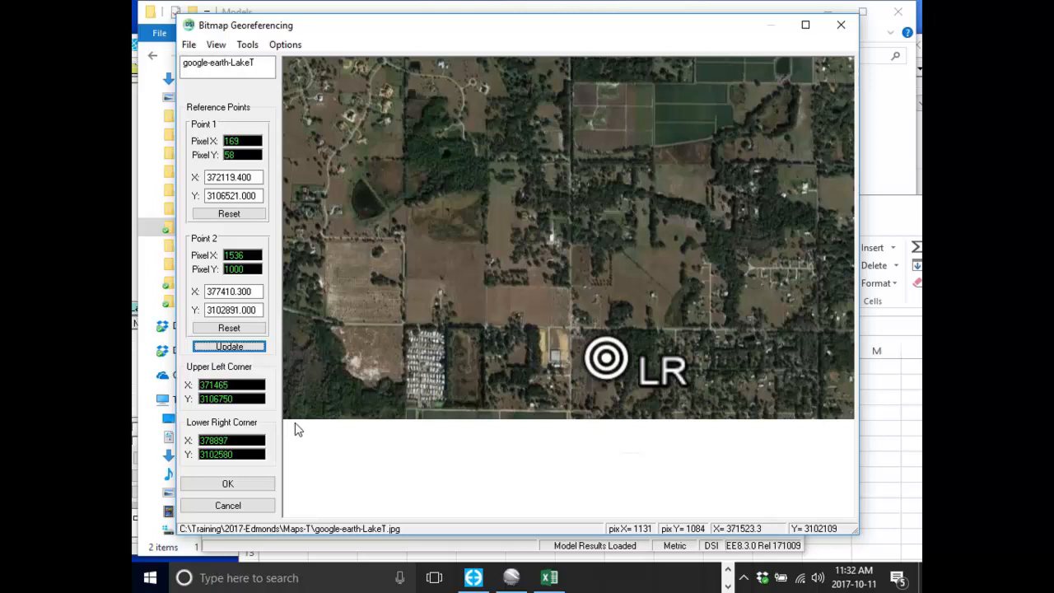
pyautogui.moveTo(376, 254); pyautogui.dragTo(456, 313)
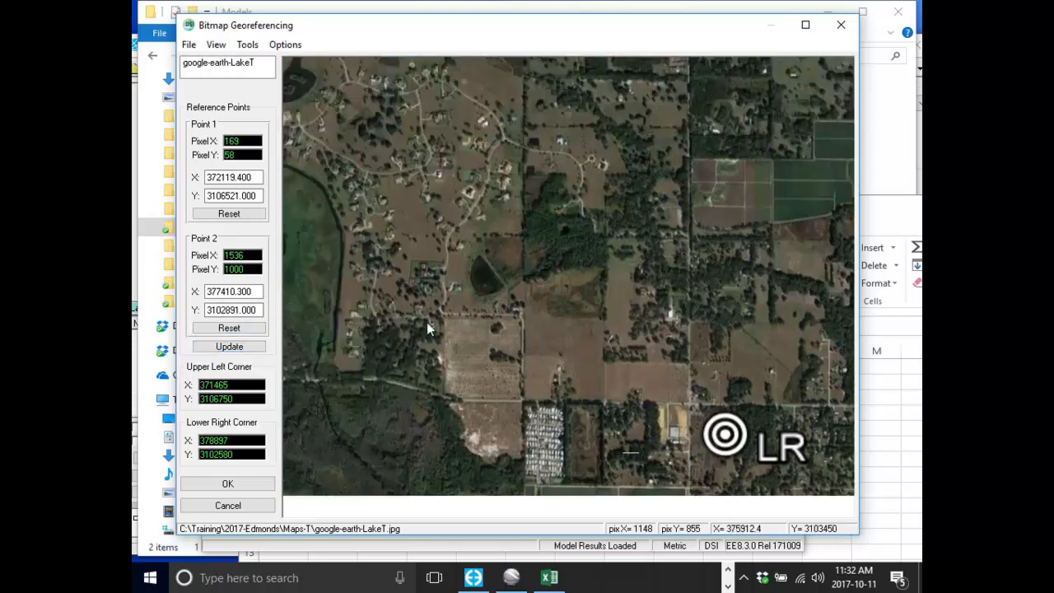
pyautogui.click(189, 47)
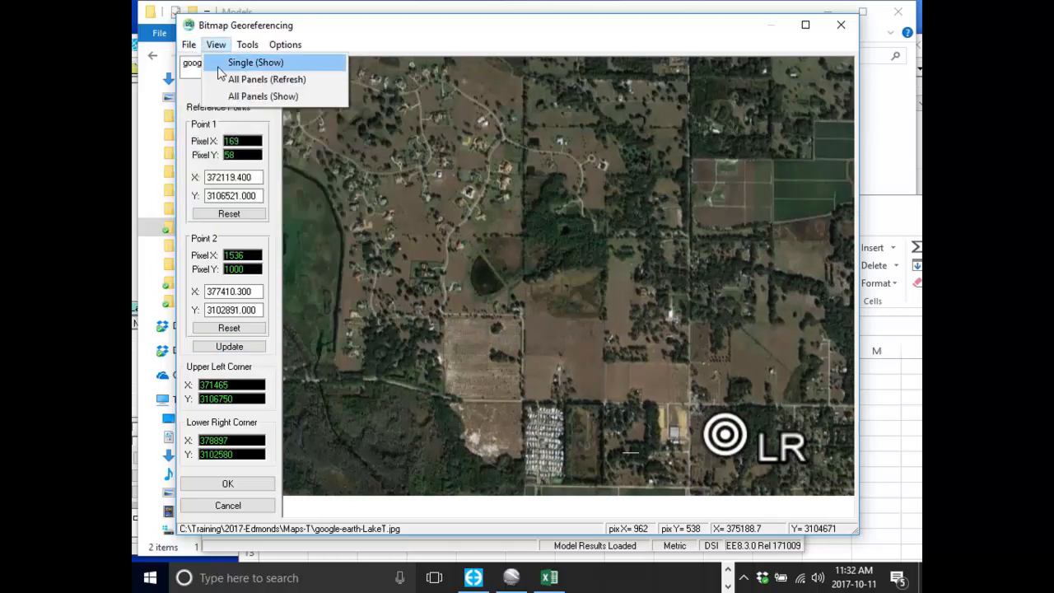
pyautogui.click(215, 103)
pyautogui.moveTo(595, 73); pyautogui.dragTo(633, 69)
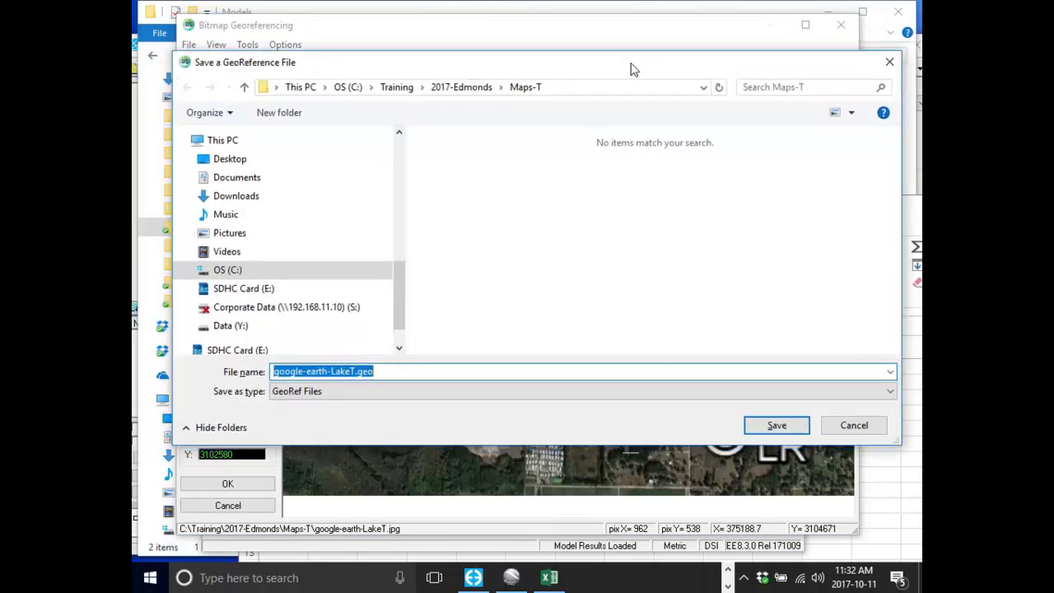
pyautogui.click(400, 400)
pyautogui.click(398, 393)
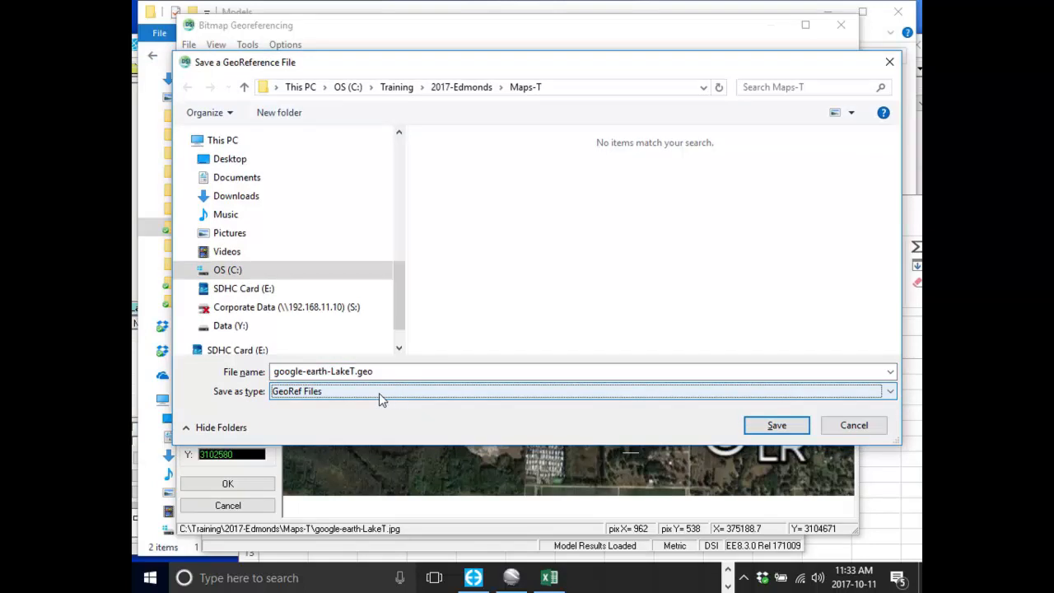
pyautogui.click(379, 370)
pyautogui.click(457, 372)
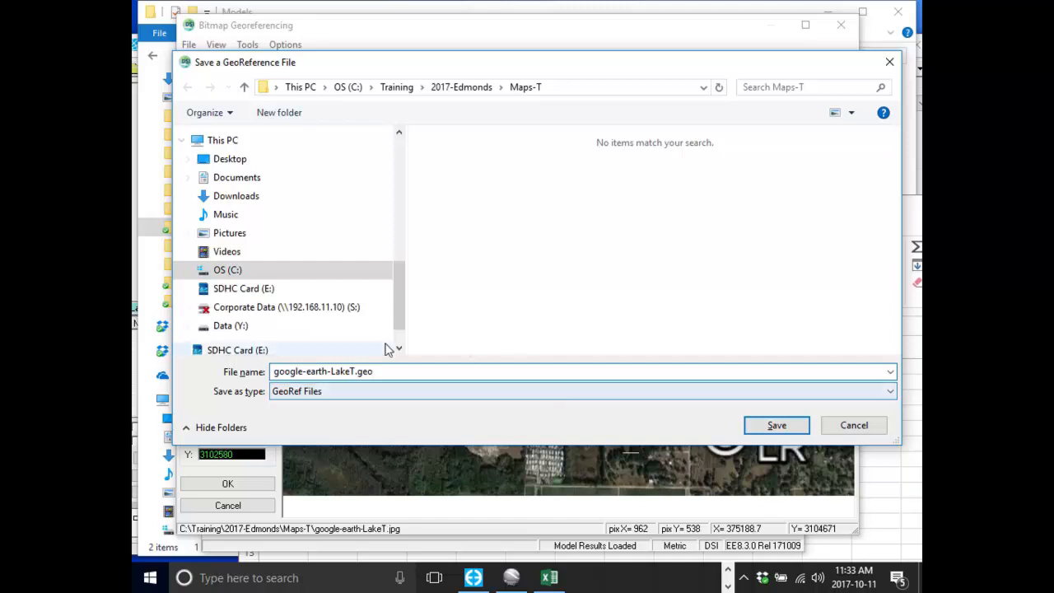
pyautogui.click(354, 369)
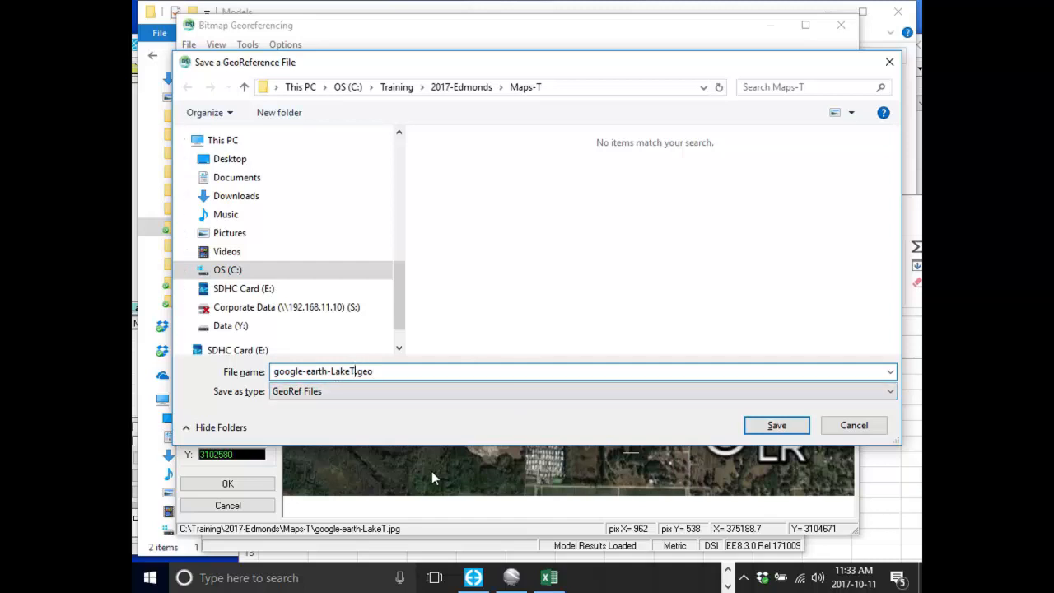
pyautogui.click(787, 426)
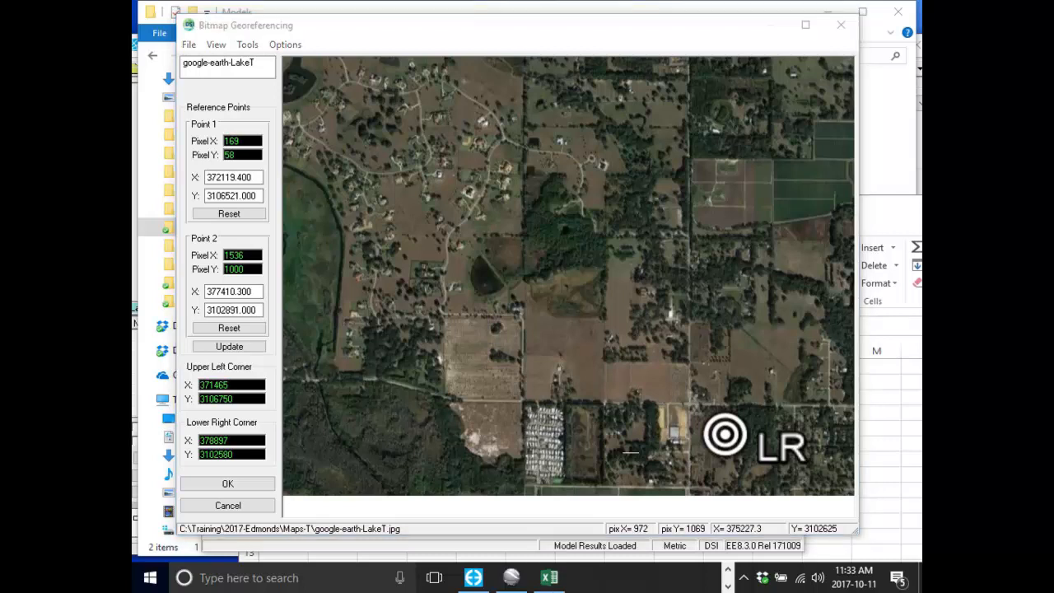
# Switch to File Explorer, find google-earth-LakeT.geo in the Maps-T folder and open it in Notepad++.
pyautogui.press('super+d')
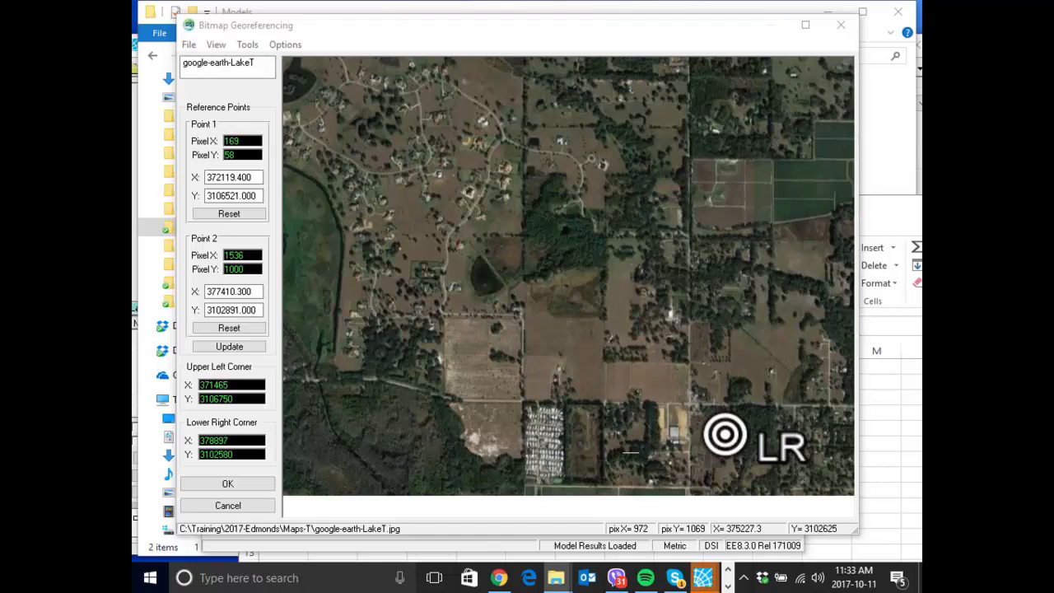
pyautogui.hotkey('alt', 'Tab')
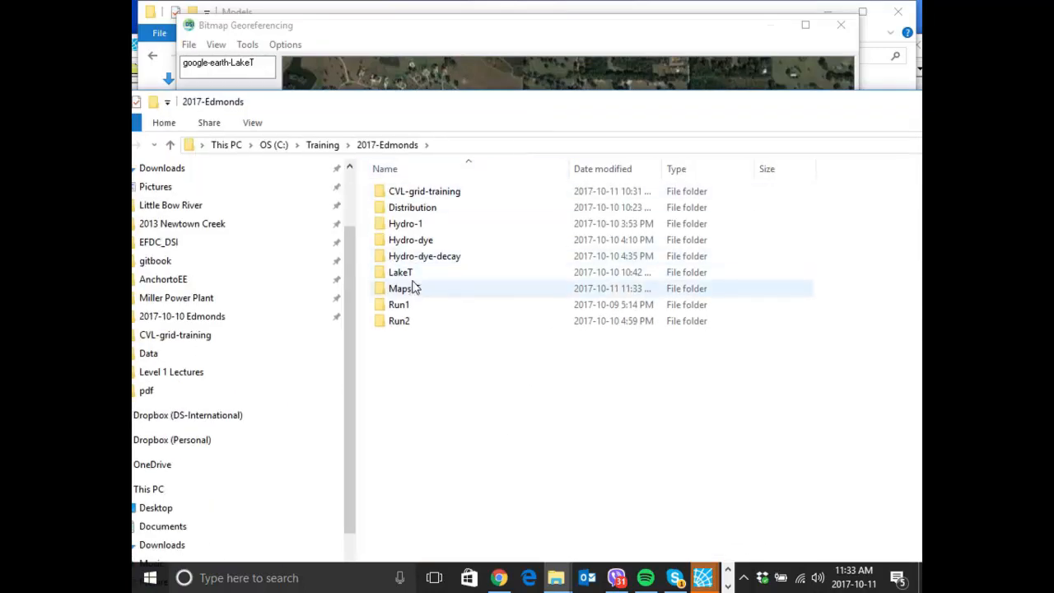
pyautogui.doubleClick(412, 288)
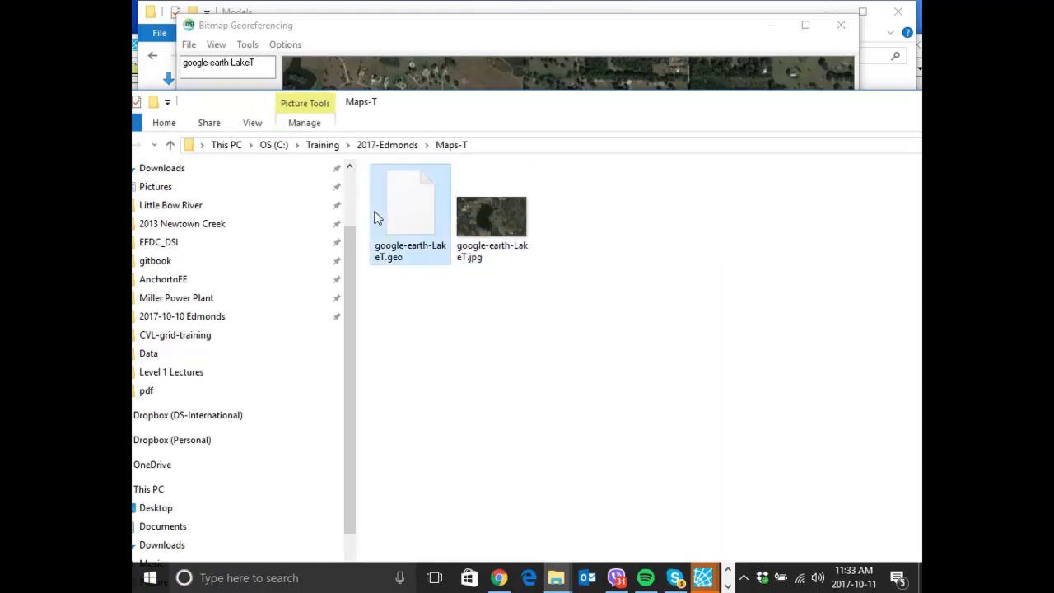
pyautogui.click(409, 216)
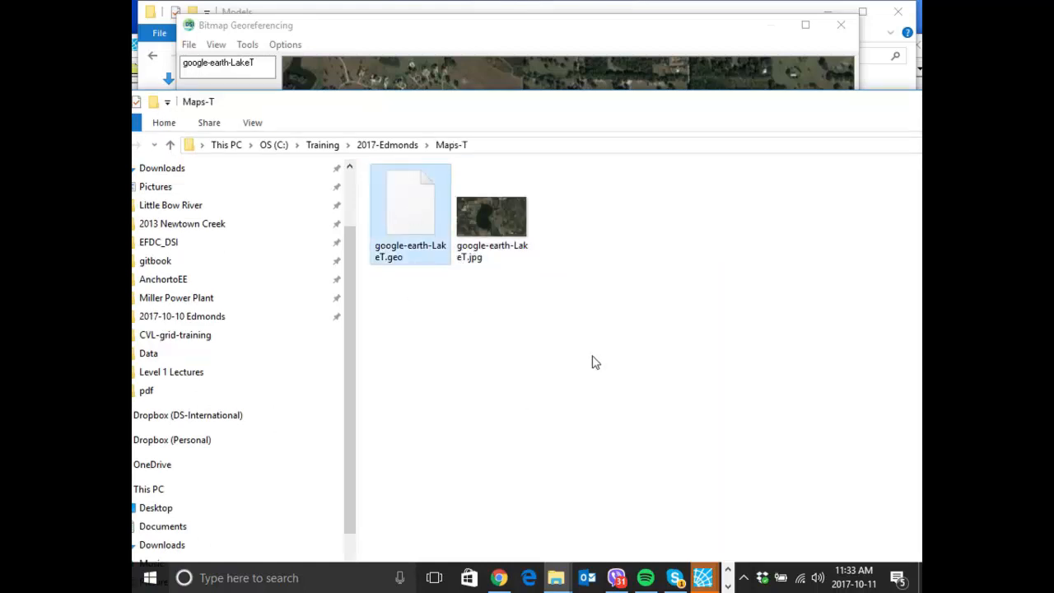
pyautogui.doubleClick(409, 210)
pyautogui.rightClick(409, 209)
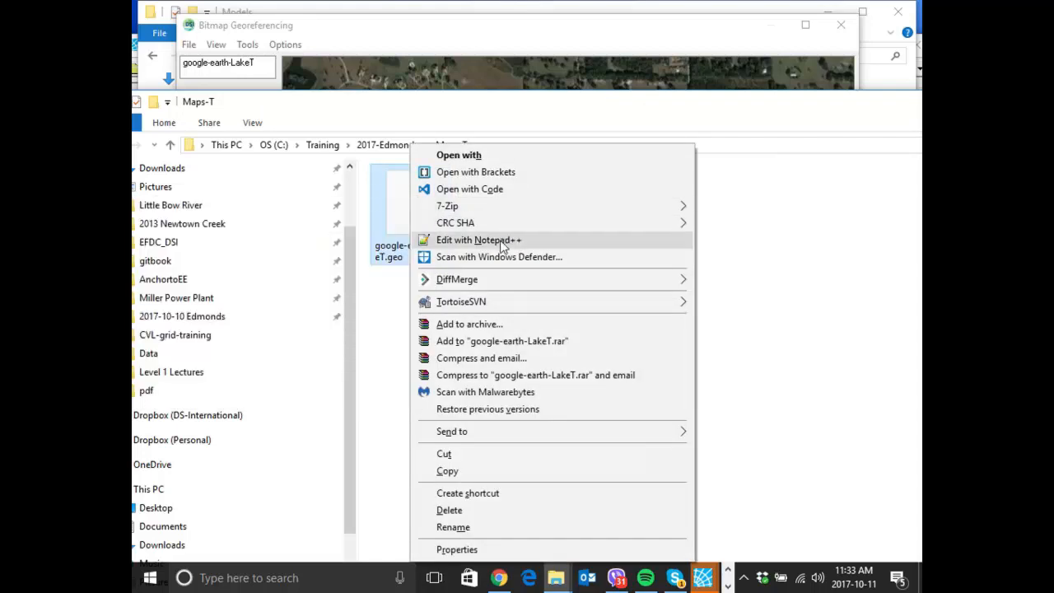
pyautogui.click(501, 240)
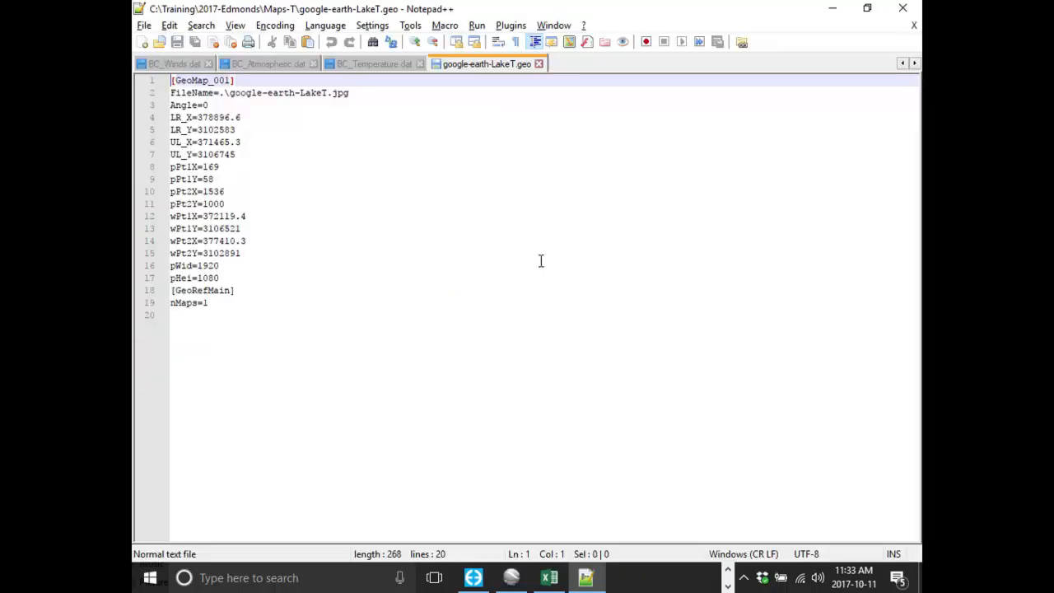
# Examine the georeference file's map header, relative image file name, corner and point coordinates, and map count.
pyautogui.click(222, 305)
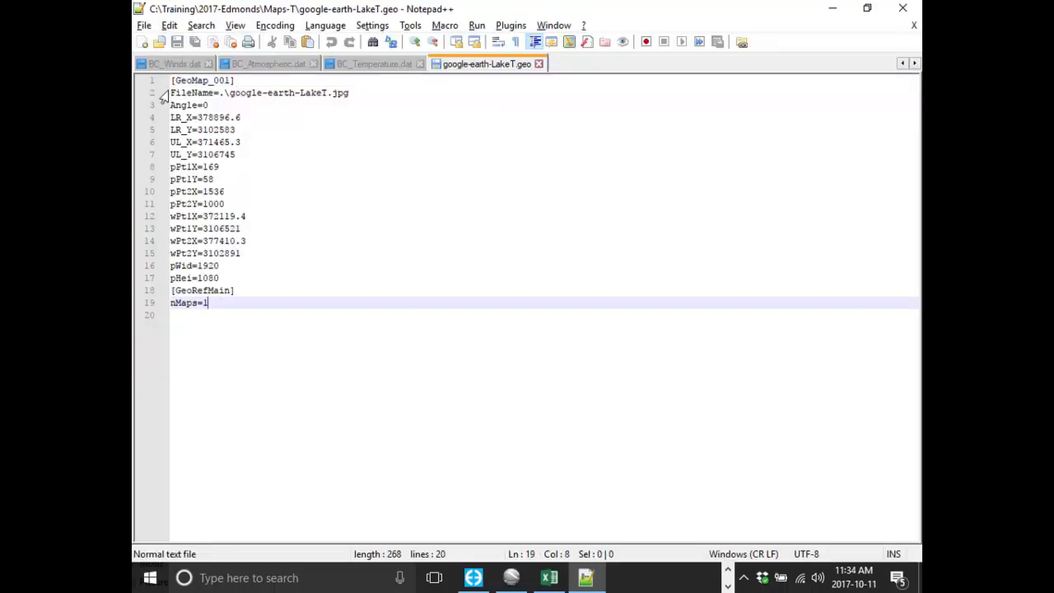
pyautogui.click(172, 81)
pyautogui.moveTo(172, 81); pyautogui.dragTo(231, 303)
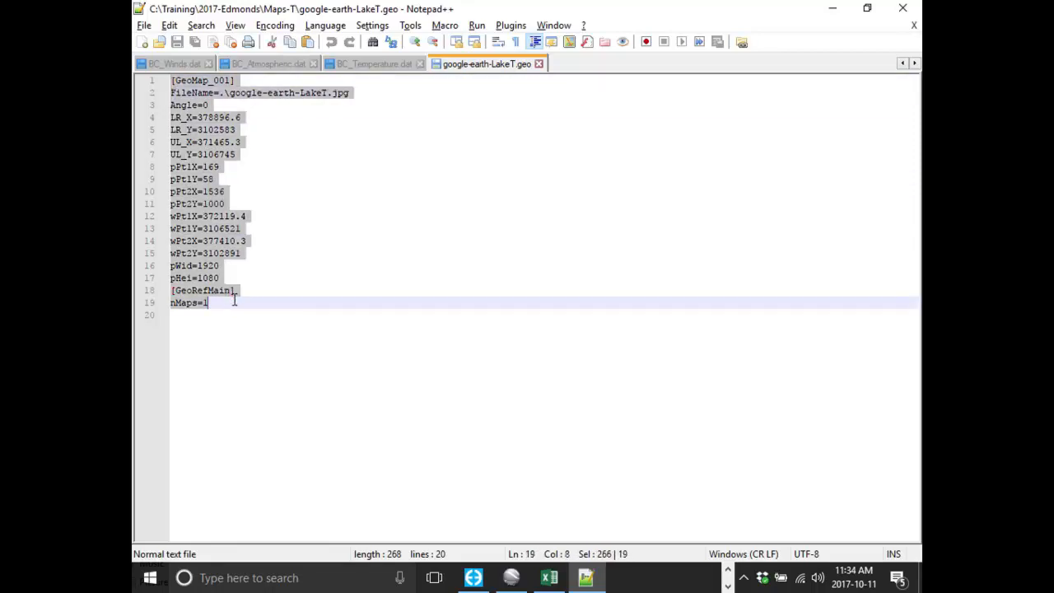
pyautogui.click(234, 315)
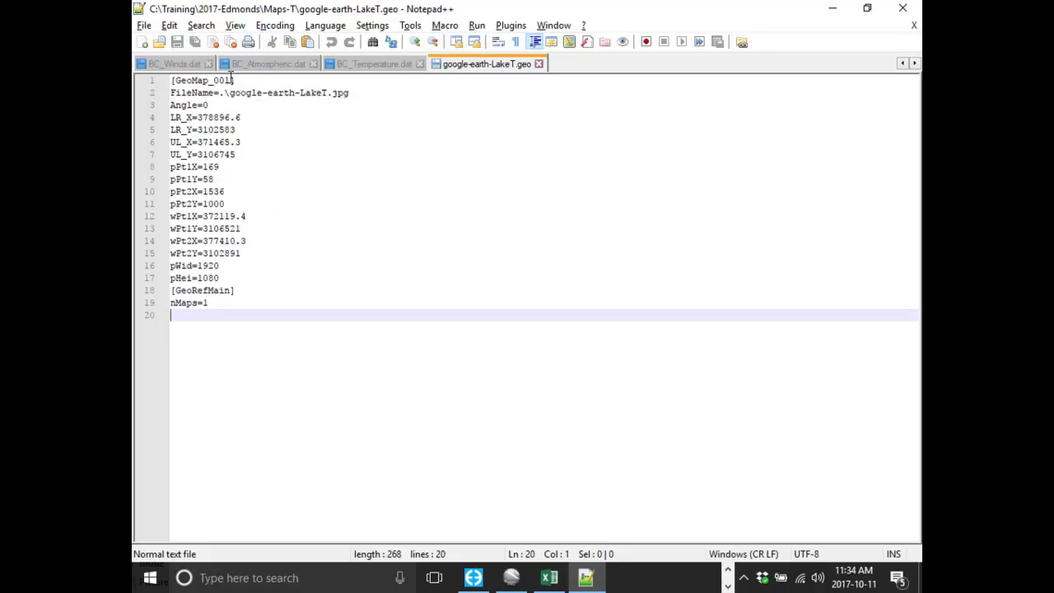
pyautogui.moveTo(244, 79); pyautogui.dragTo(166, 80)
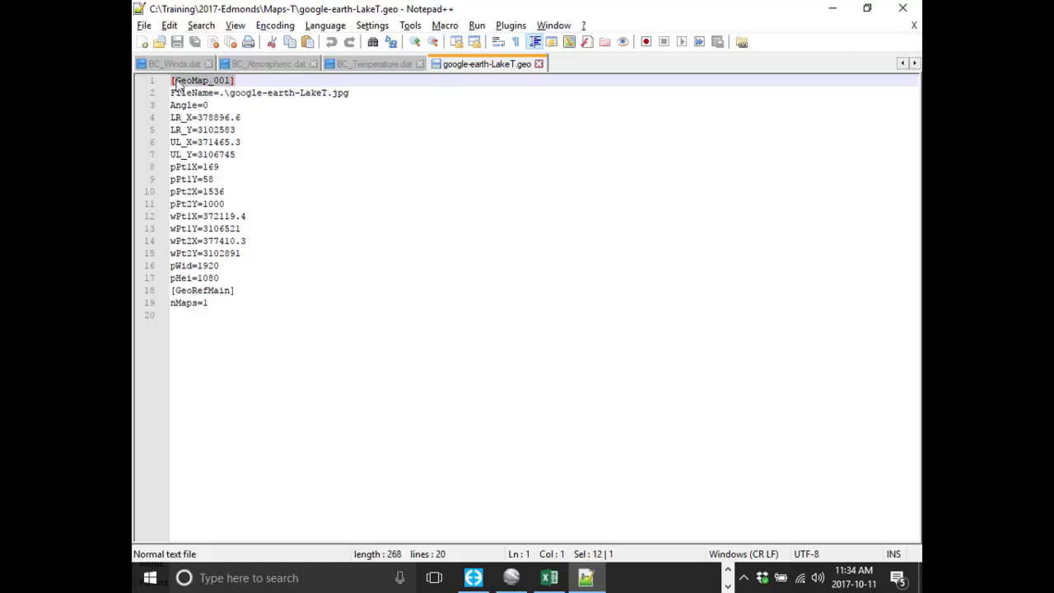
pyautogui.click(243, 80)
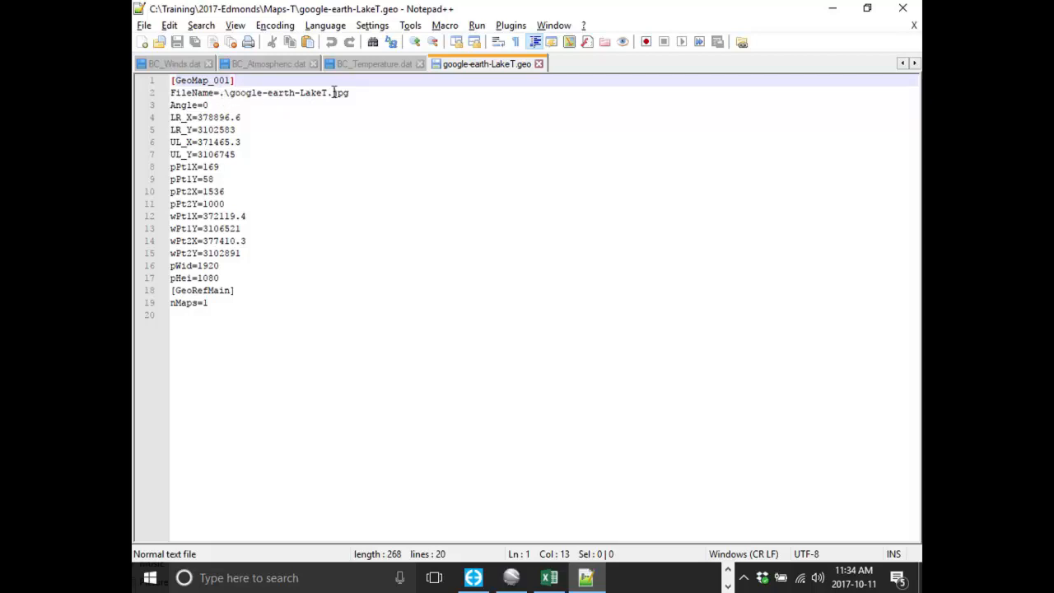
pyautogui.moveTo(360, 93); pyautogui.dragTo(248, 96)
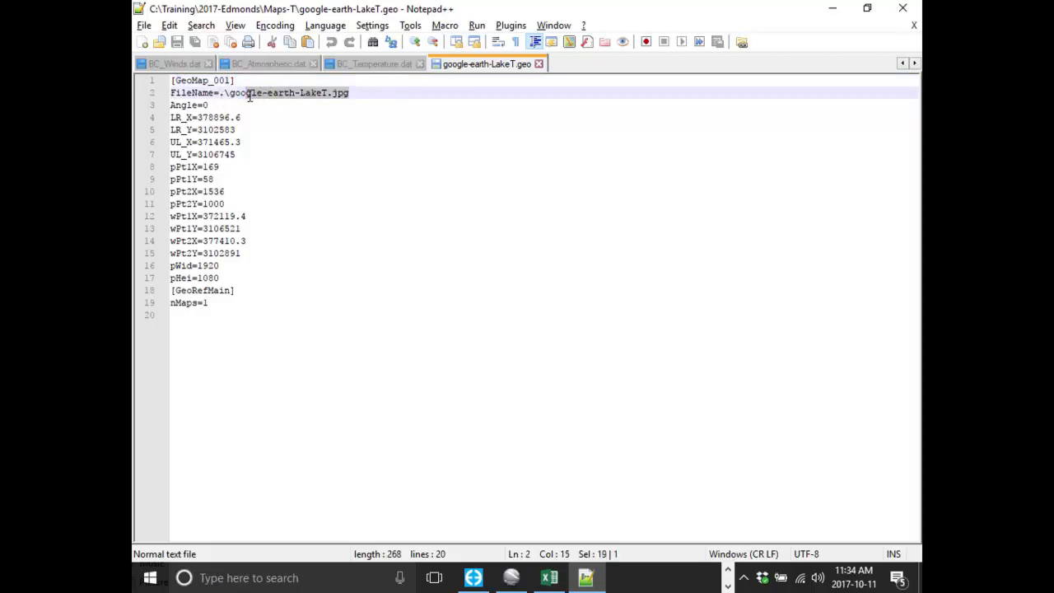
pyautogui.click(367, 95)
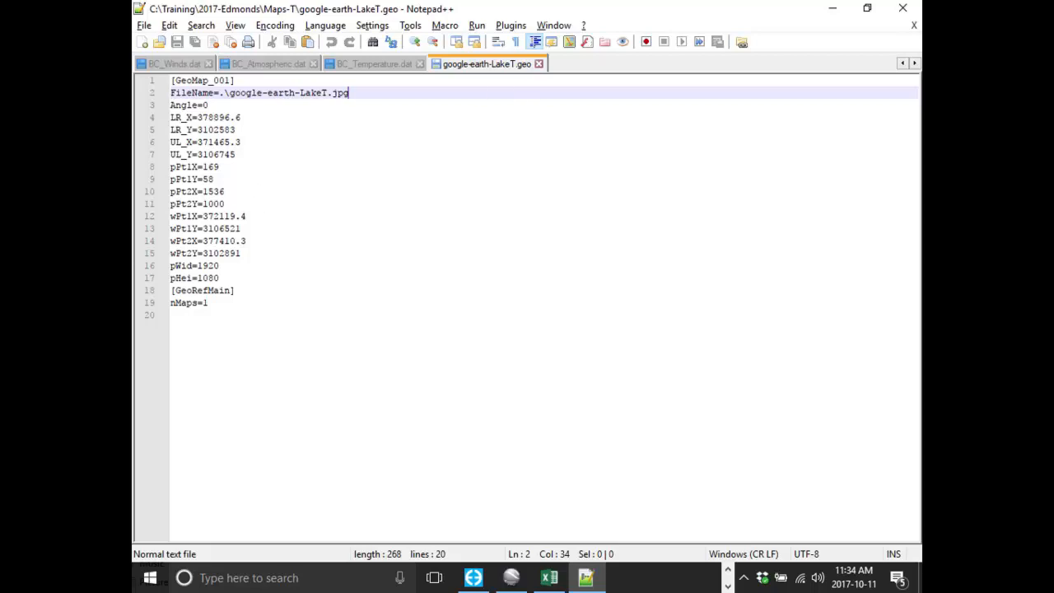
pyautogui.moveTo(241, 322); pyautogui.dragTo(164, 83)
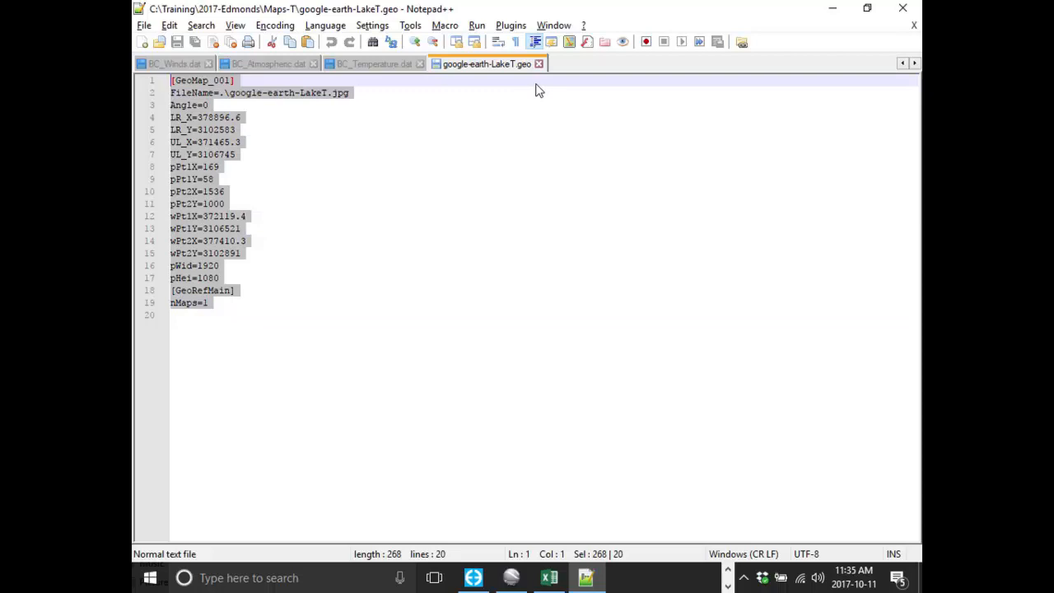
pyautogui.click(305, 325)
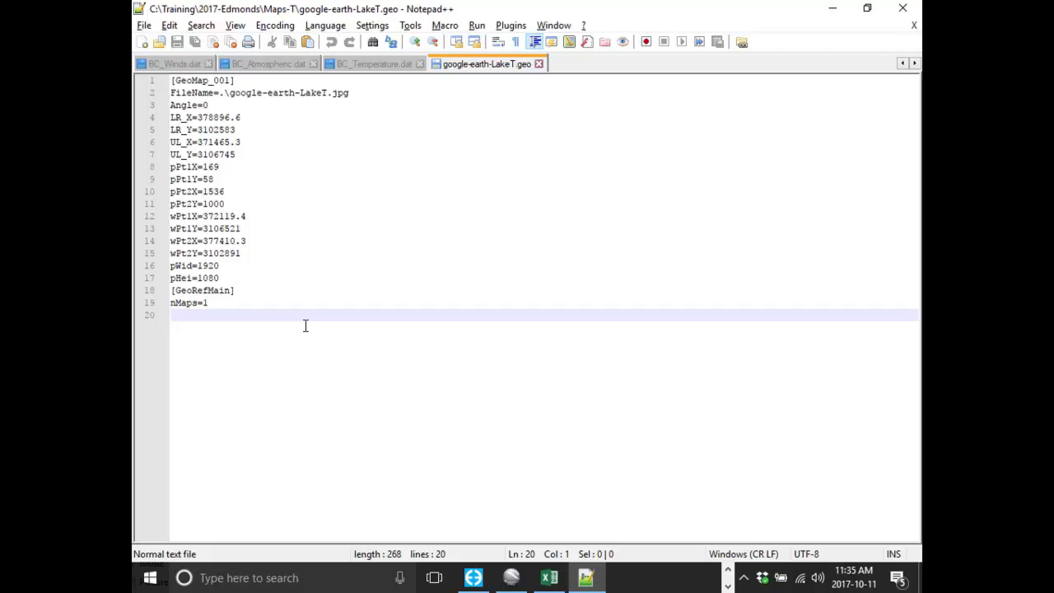
# Put away the text file and folder window, and accept the lake image's georeferencing in EFDC_Explorer.
pyautogui.click(830, 12)
pyautogui.moveTo(715, 112); pyautogui.dragTo(504, 120)
pyautogui.click(887, 113)
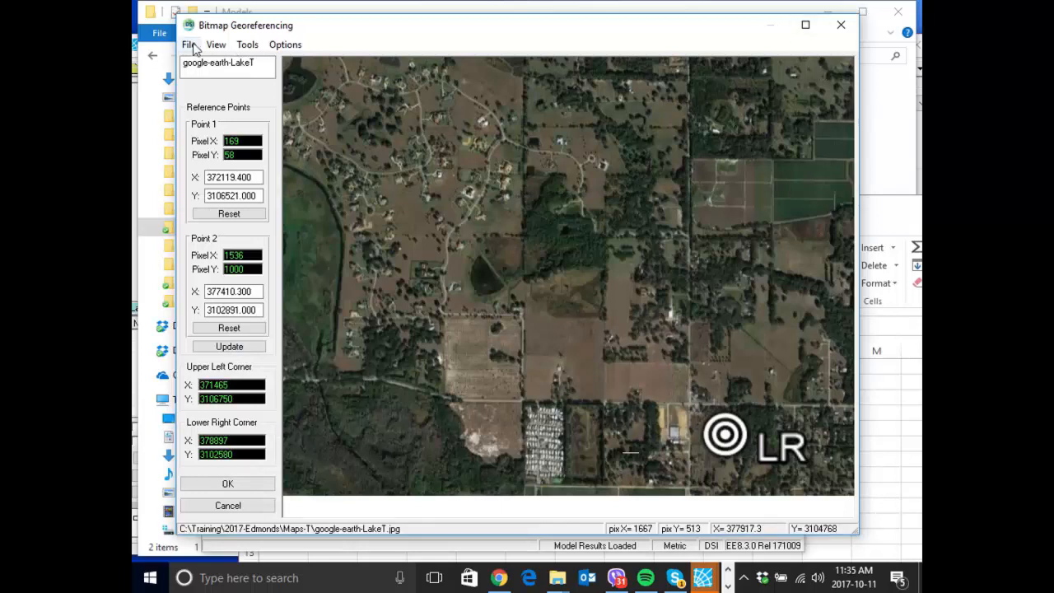
pyautogui.click(238, 486)
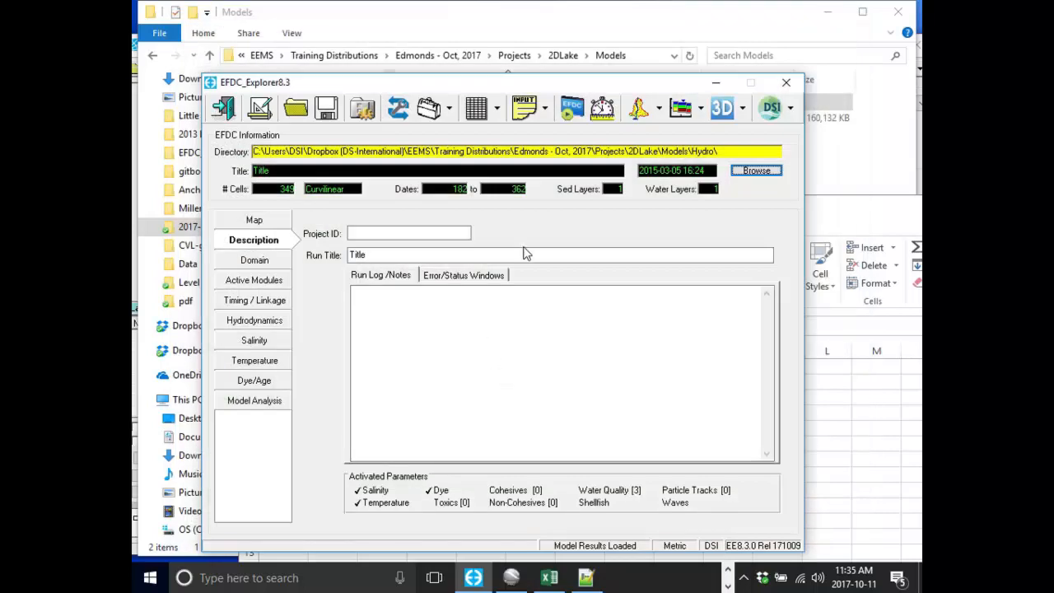
pyautogui.click(640, 117)
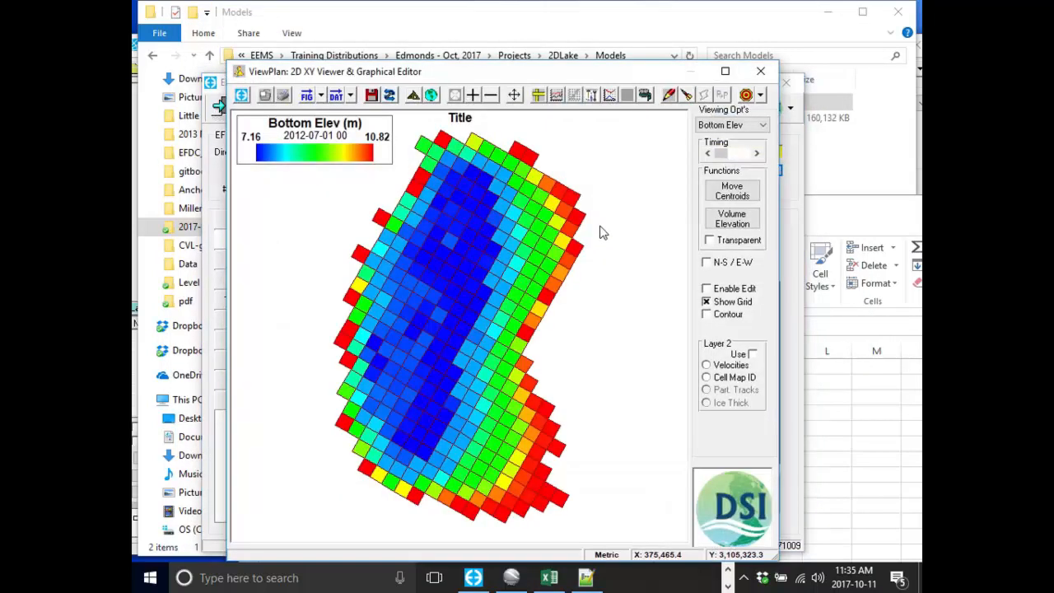
pyautogui.click(760, 72)
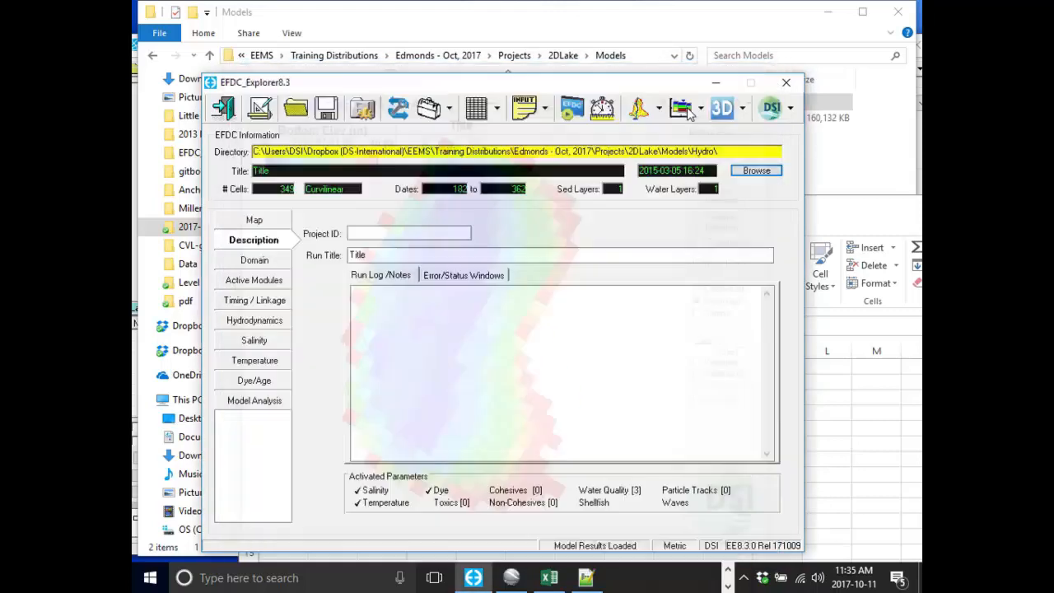
pyautogui.moveTo(630, 86); pyautogui.dragTo(635, 41)
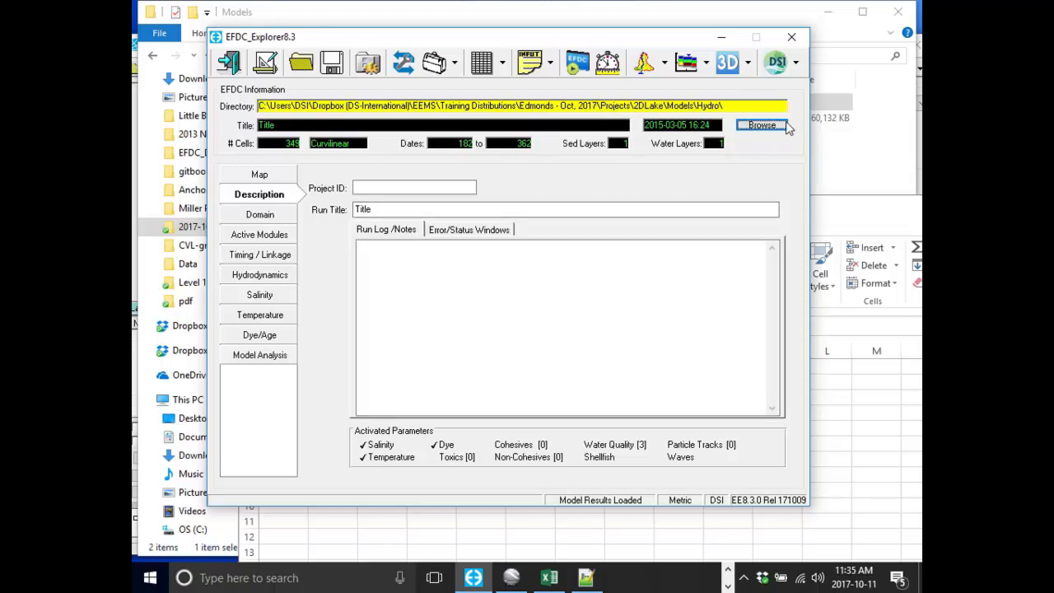
pyautogui.click(761, 125)
pyautogui.click(574, 336)
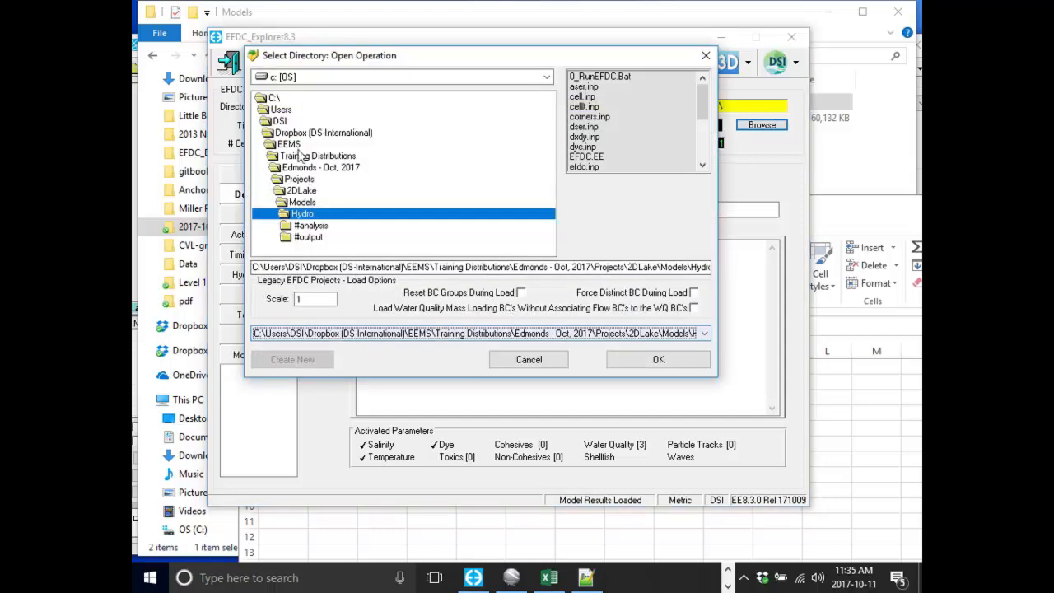
pyautogui.click(506, 358)
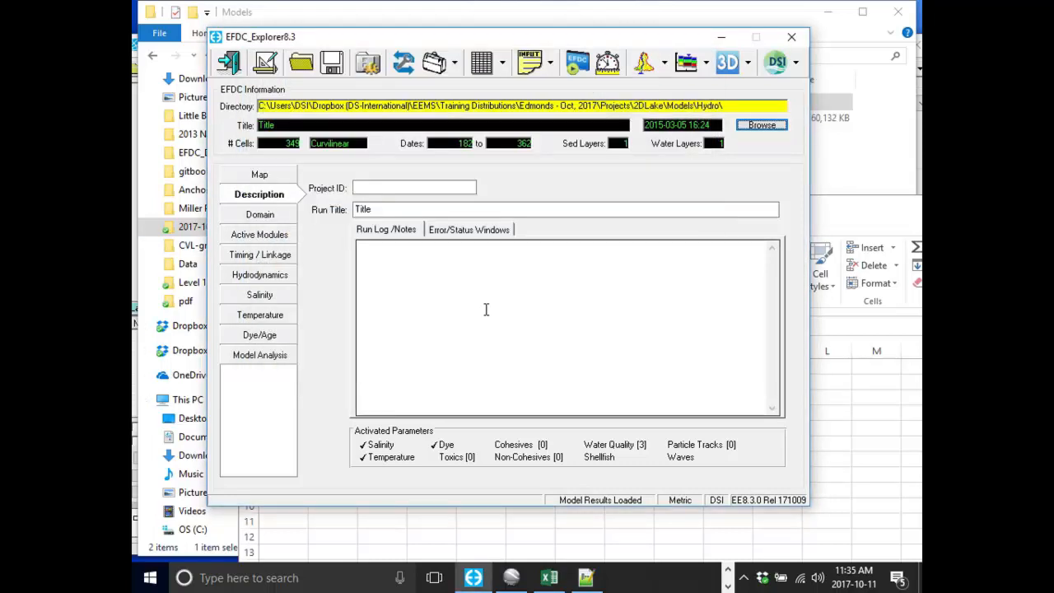
# Display the background map behind the bottom elevation grid in the 2D plan view, with the legend moved slightly inward.
pyautogui.click(644, 66)
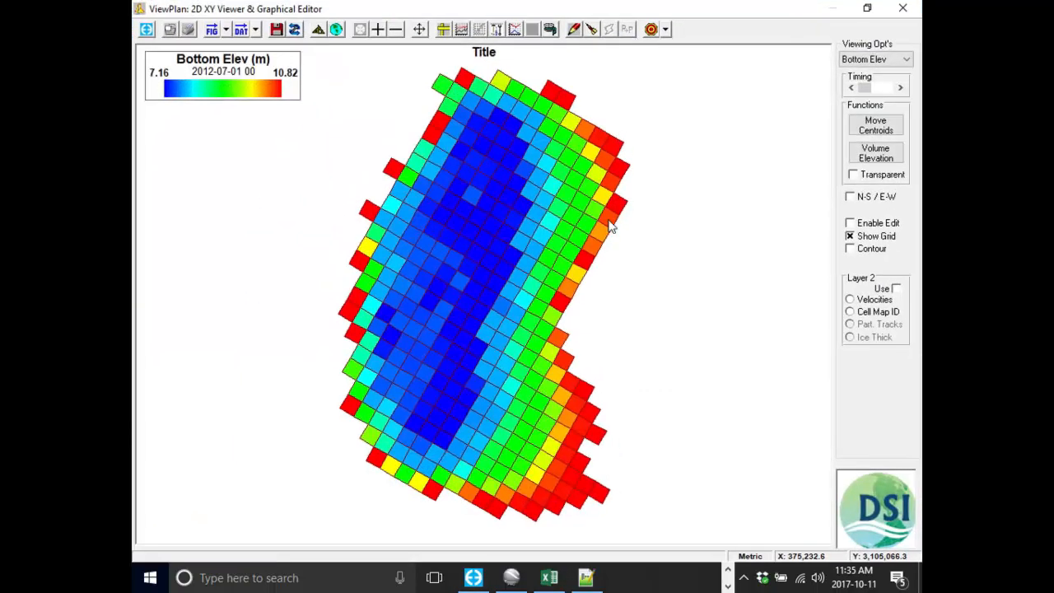
pyautogui.moveTo(270, 82); pyautogui.dragTo(300, 131)
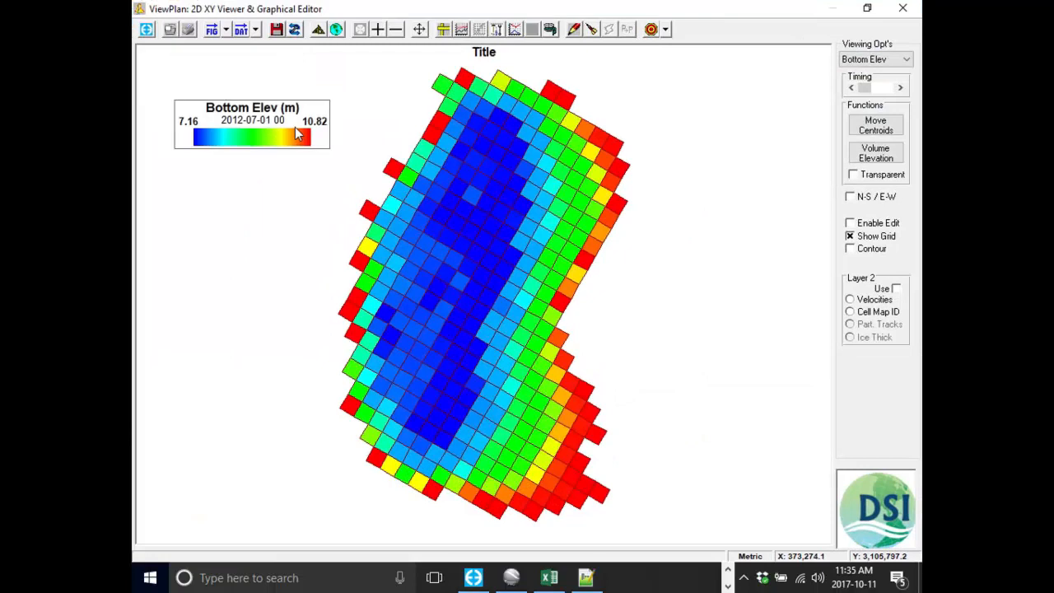
pyautogui.click(337, 33)
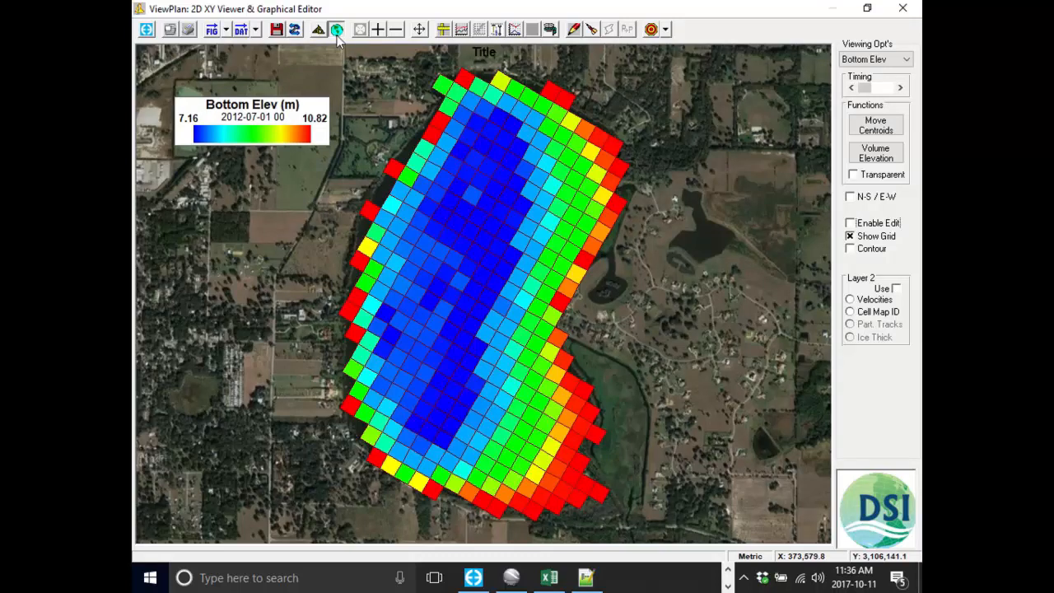
# Turn off the background map, reopen the selection of its georeference file, and move the dialog clear of the toolbar.
pyautogui.click(337, 30)
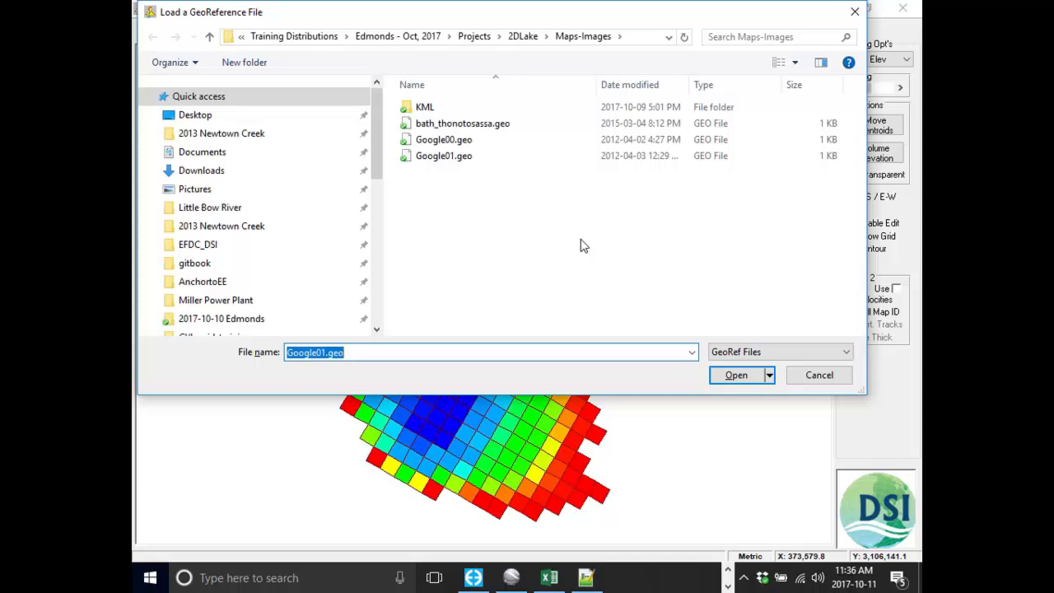
pyautogui.click(813, 380)
pyautogui.click(336, 30)
pyautogui.moveTo(383, 17); pyautogui.dragTo(382, 82)
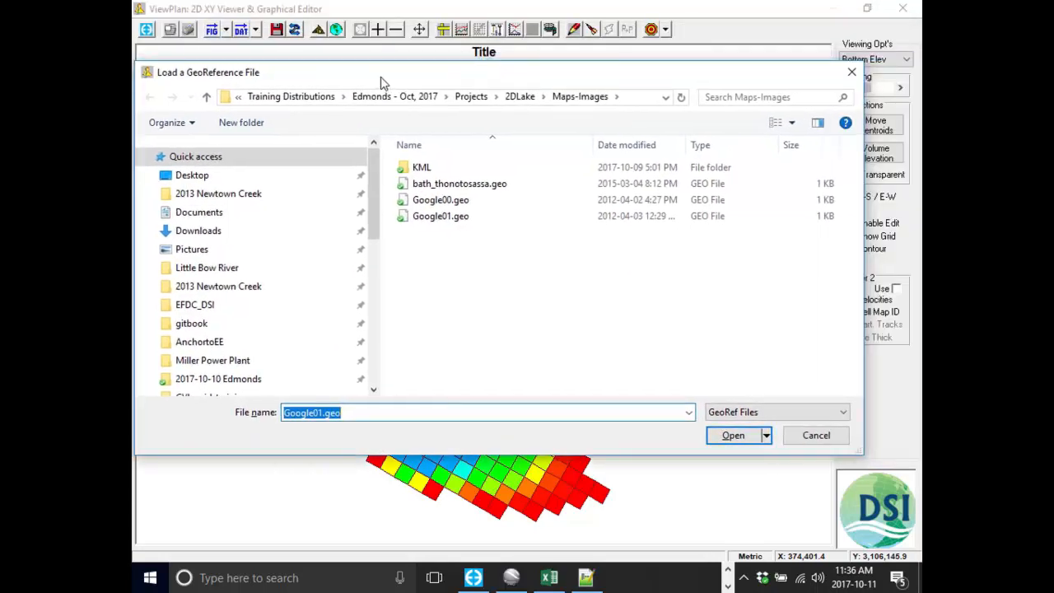
pyautogui.moveTo(349, 85); pyautogui.dragTo(353, 85)
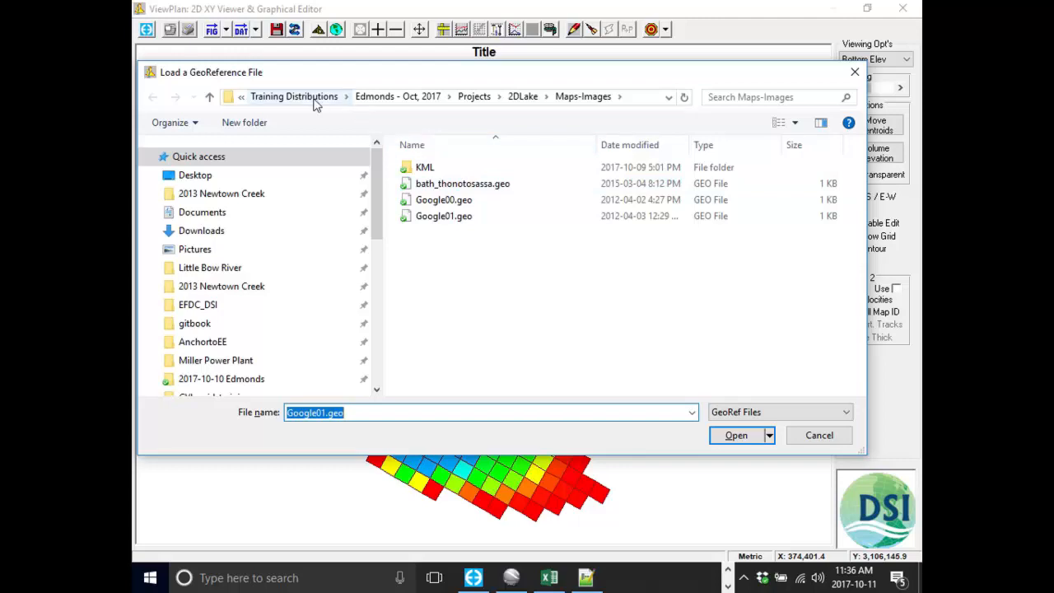
# Load google-earth-LakeT.geo from C:\Training\2017-Edmonds\Maps-T as the background map.
pyautogui.moveTo(376, 201); pyautogui.dragTo(373, 341)
pyautogui.click(198, 255)
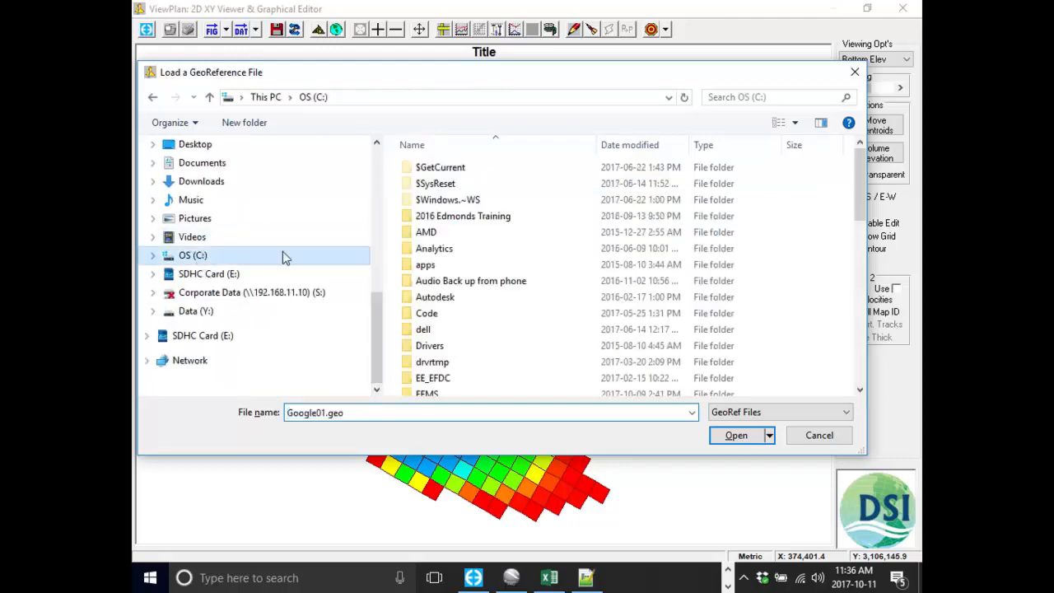
pyautogui.click(478, 281)
pyautogui.press('t')
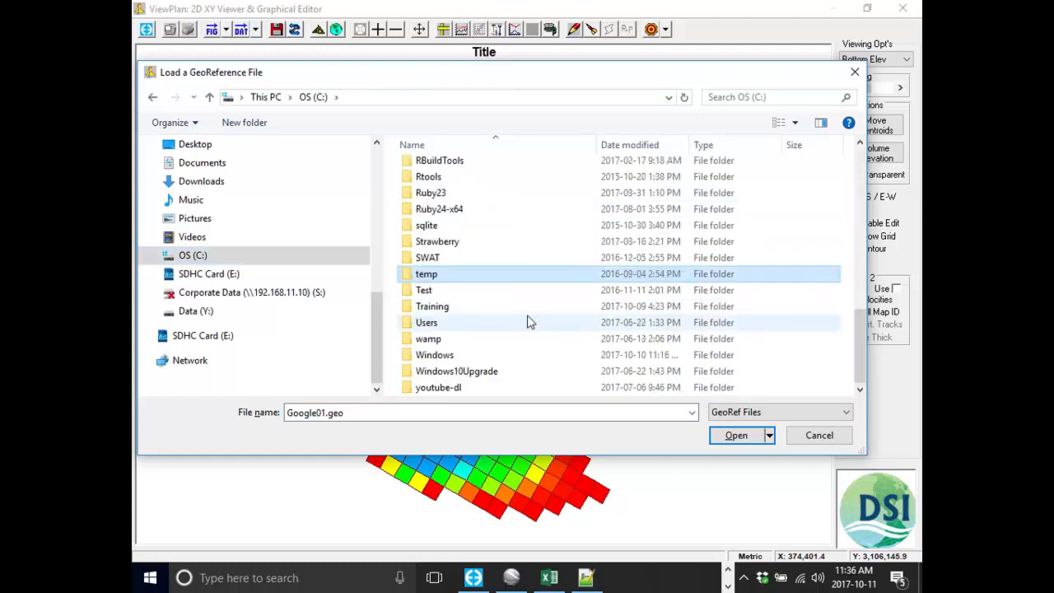
pyautogui.press('Down')
pyautogui.press('Down')
pyautogui.press('Return')
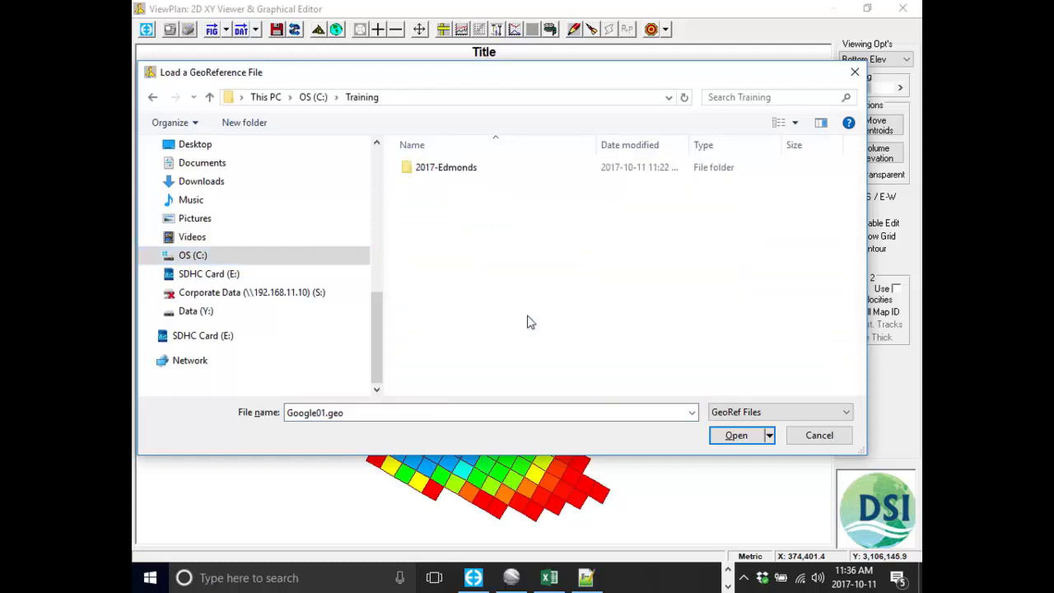
pyautogui.doubleClick(548, 167)
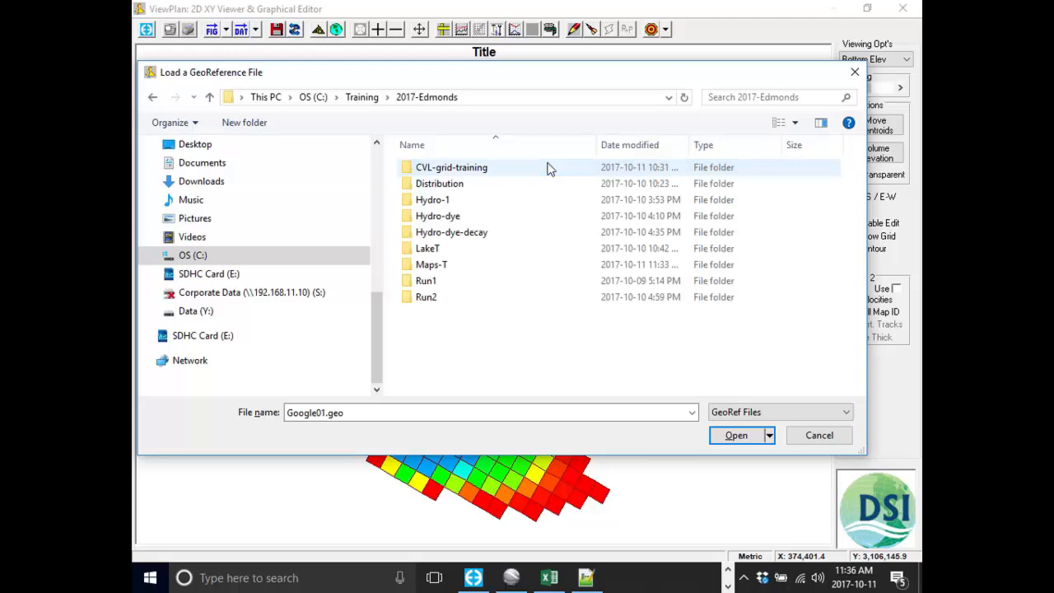
pyautogui.doubleClick(461, 265)
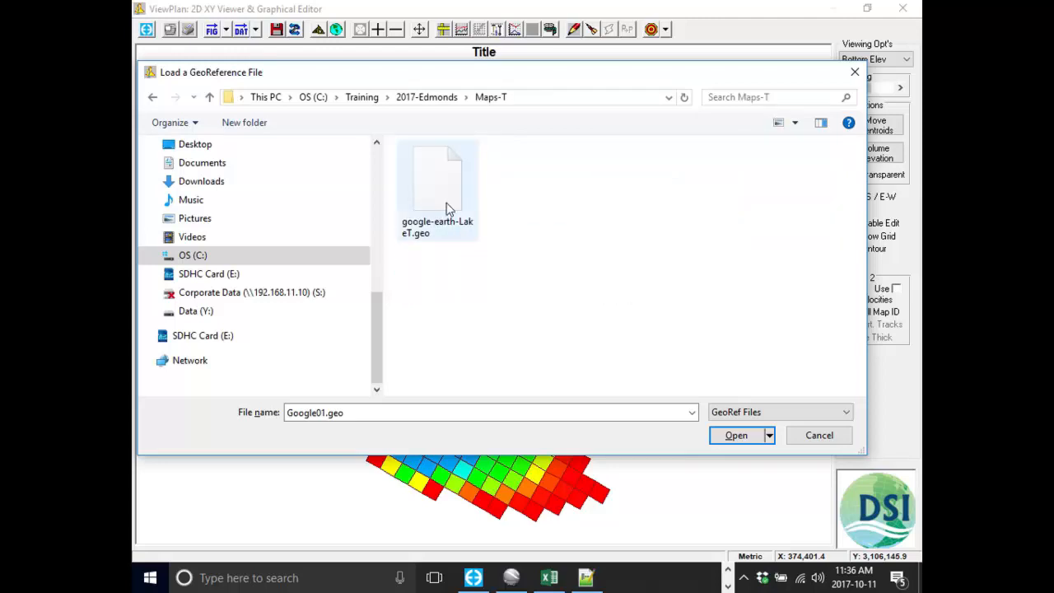
pyautogui.click(448, 210)
pyautogui.click(726, 442)
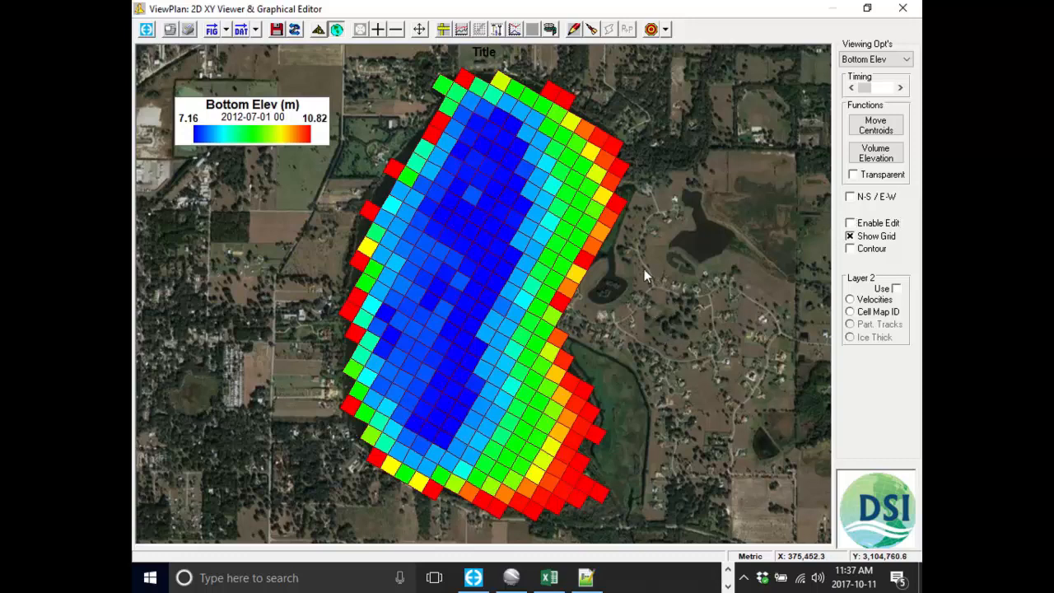
# Compare the model grid with the lake shoreline and the image's corner markers, and move the elevation legend slightly lower.
pyautogui.scroll(-1, 644, 268)
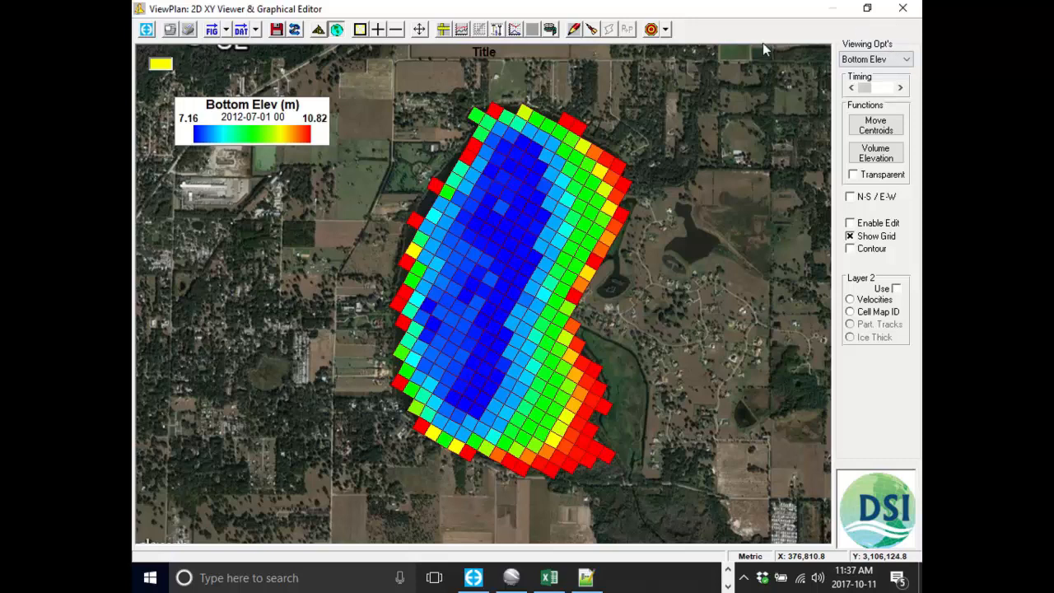
pyautogui.scroll(-1, 329, 330)
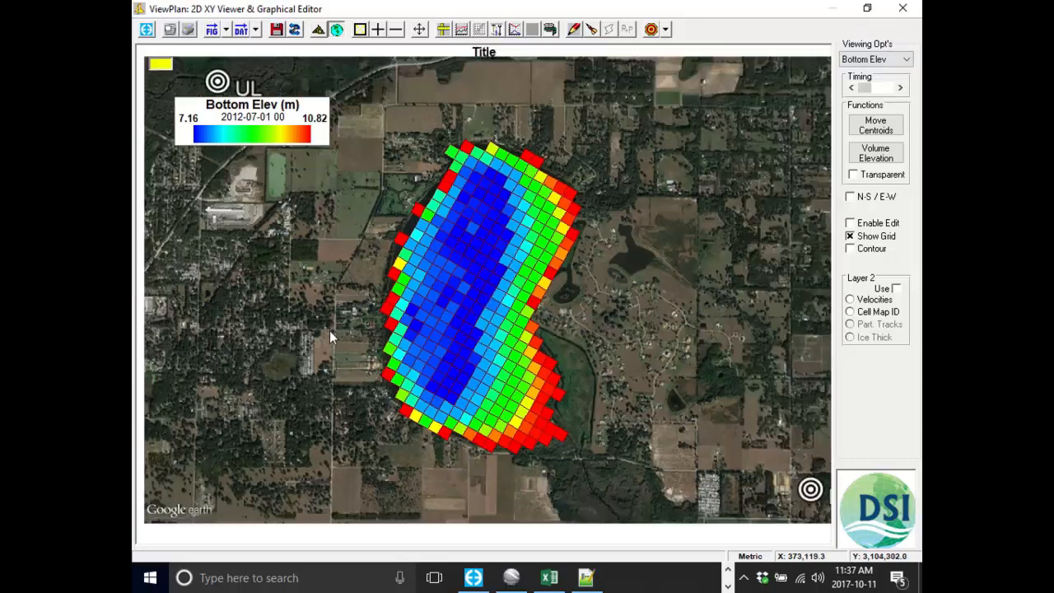
pyautogui.scroll(-1, 343, 319)
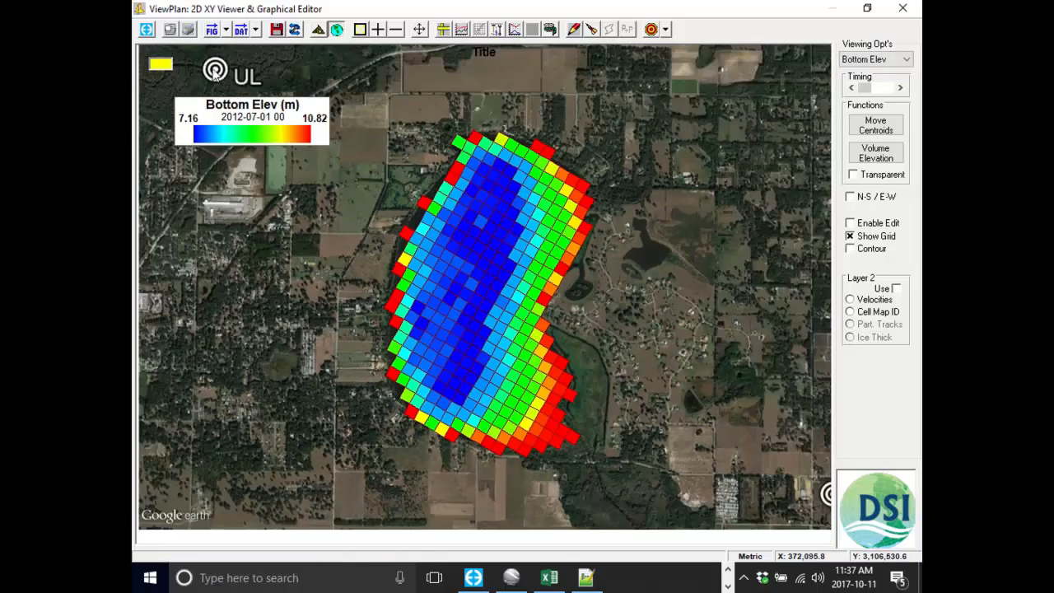
pyautogui.scroll(1, 606, 411)
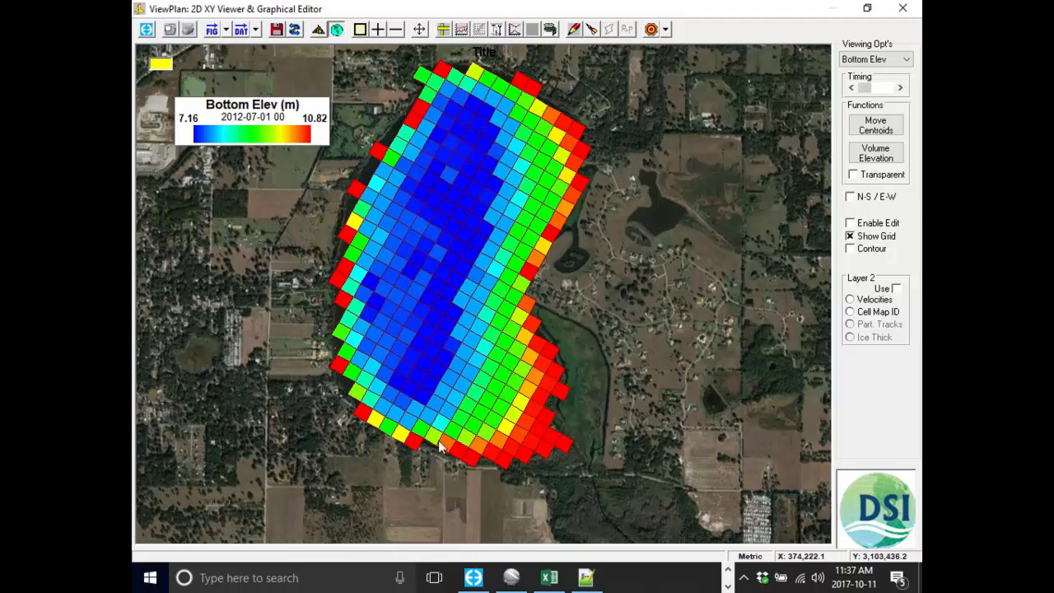
pyautogui.scroll(-1, 703, 308)
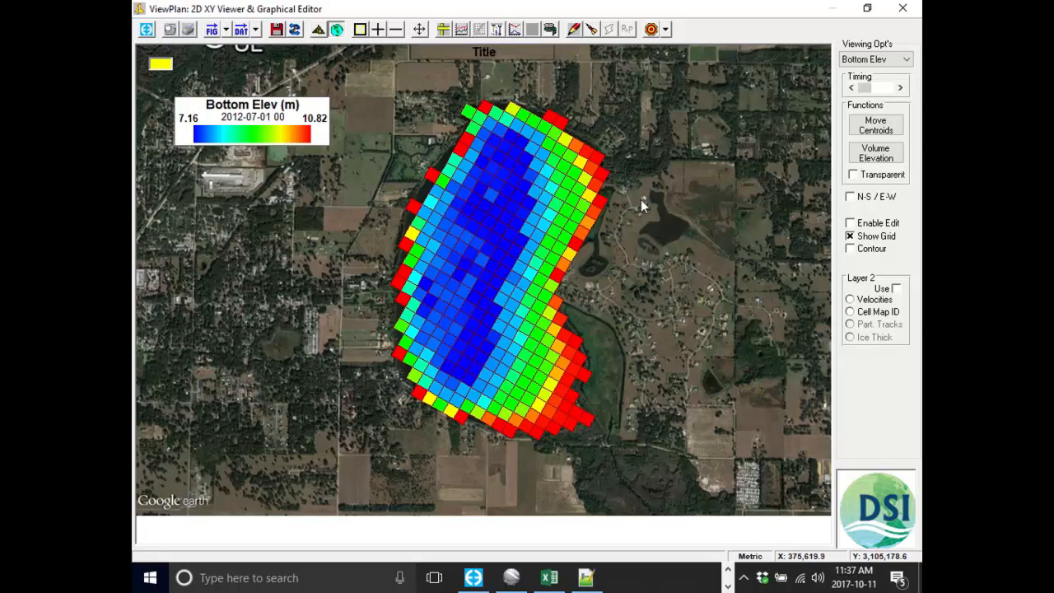
pyautogui.scroll(1, 651, 225)
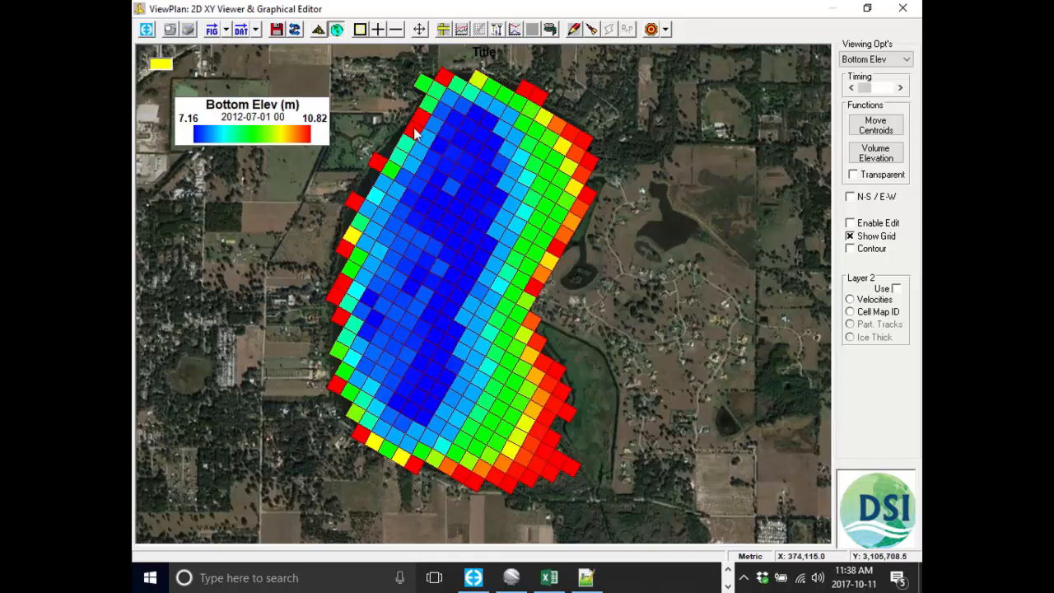
pyautogui.moveTo(342, 124); pyautogui.dragTo(336, 169)
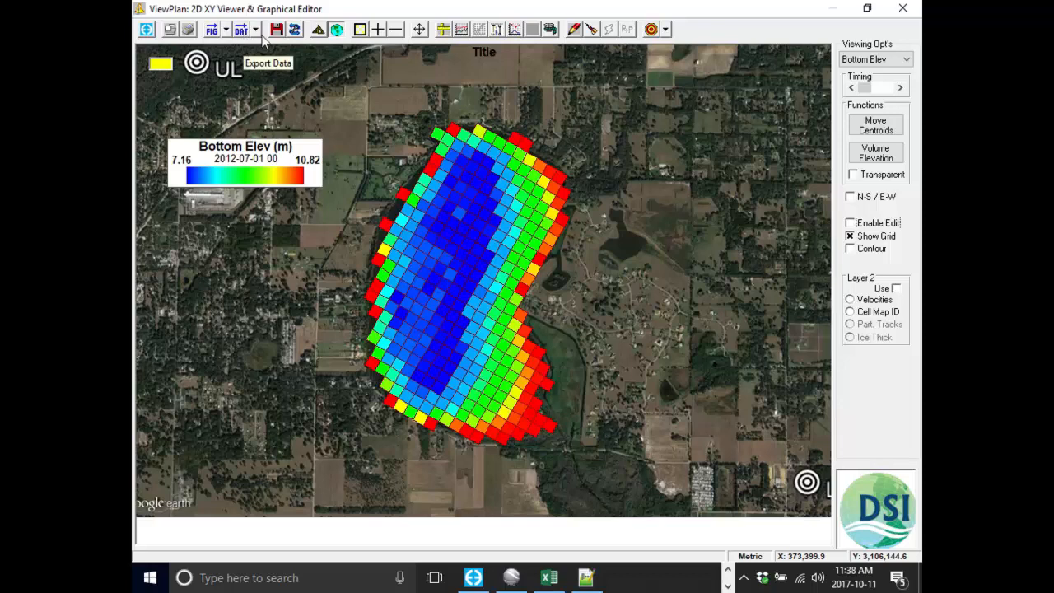
# Export the bottom elevation grid to BELV_(2012-07-01_0000).kml in the #analysis folder with 50% opacity.
pyautogui.click(258, 31)
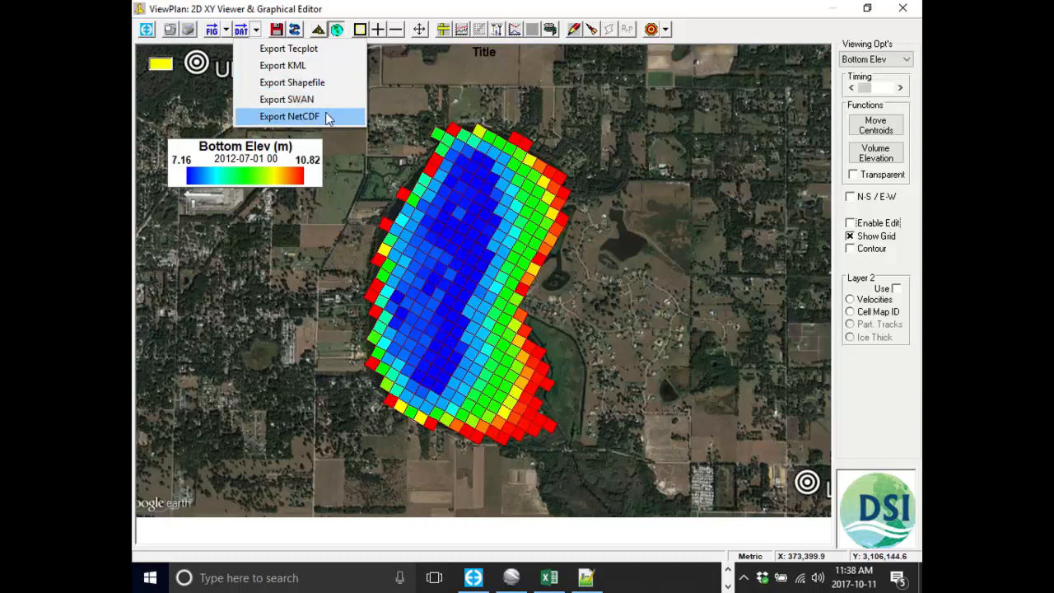
pyautogui.click(318, 69)
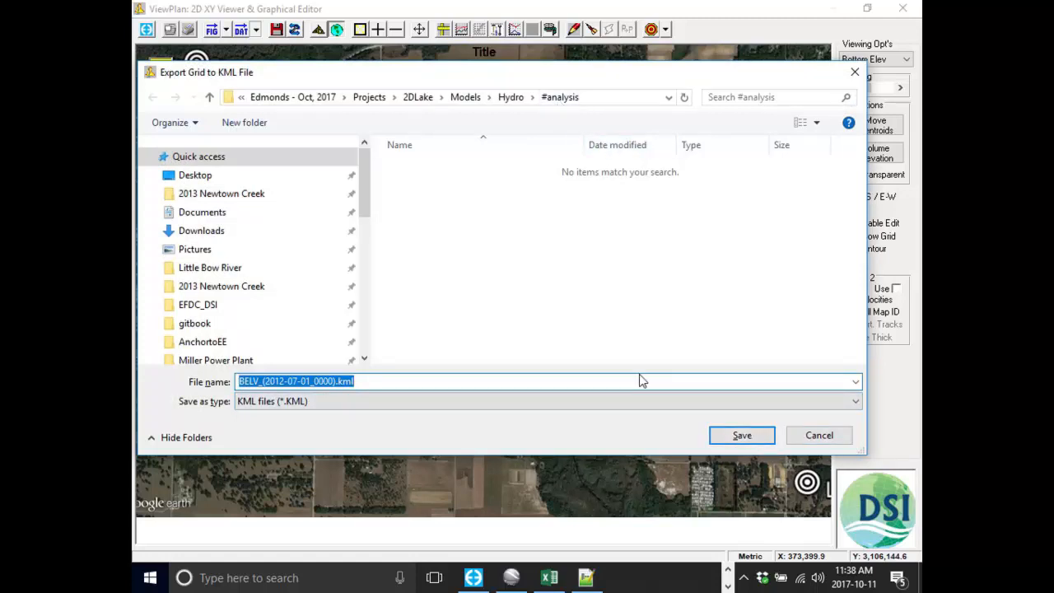
pyautogui.click(731, 434)
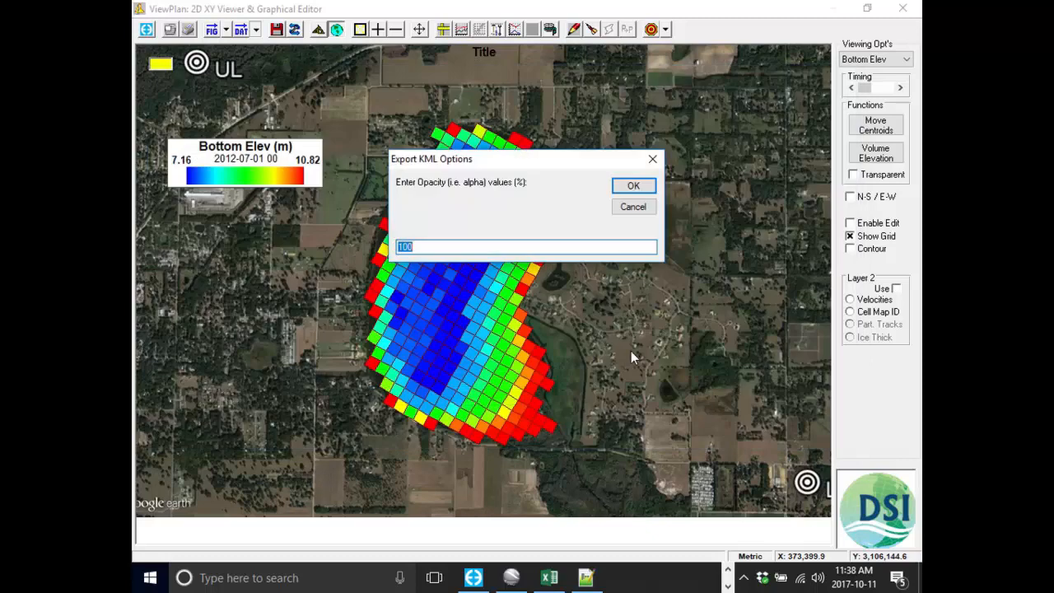
pyautogui.moveTo(536, 159); pyautogui.dragTo(669, 249)
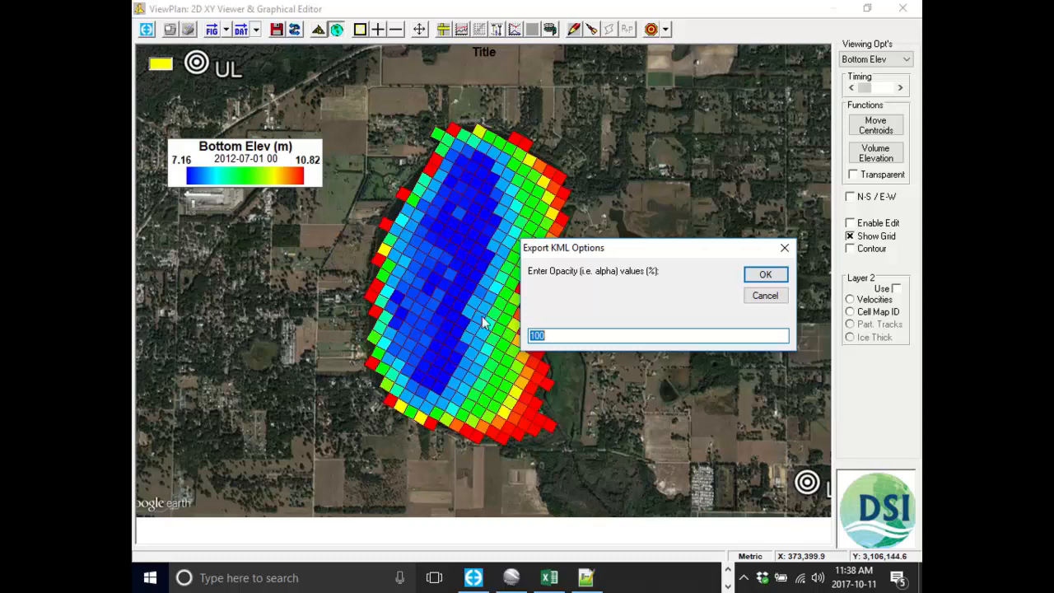
pyautogui.click(571, 334)
pyautogui.write('50')
pyautogui.click(751, 277)
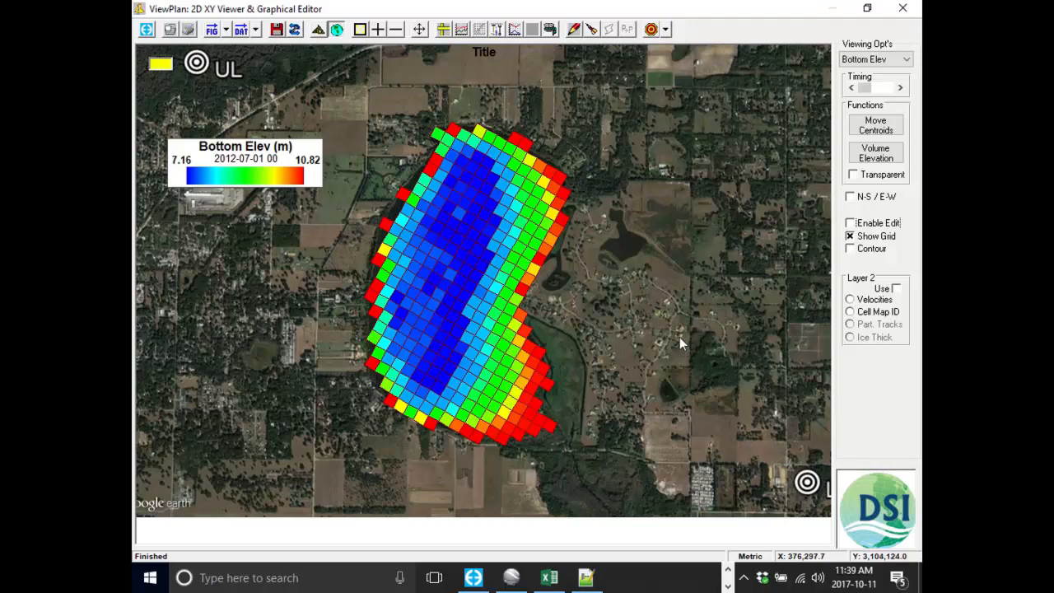
# Copy the project path and use it in File Explorer to open the Hydro model's #analysis folder.
pyautogui.rightClick(879, 512)
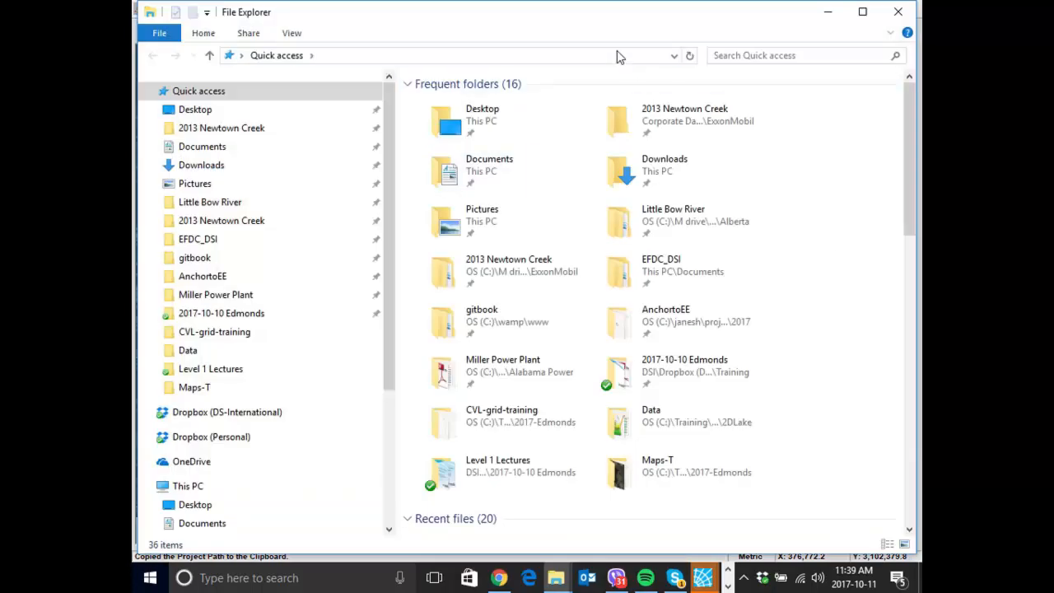
pyautogui.click(617, 51)
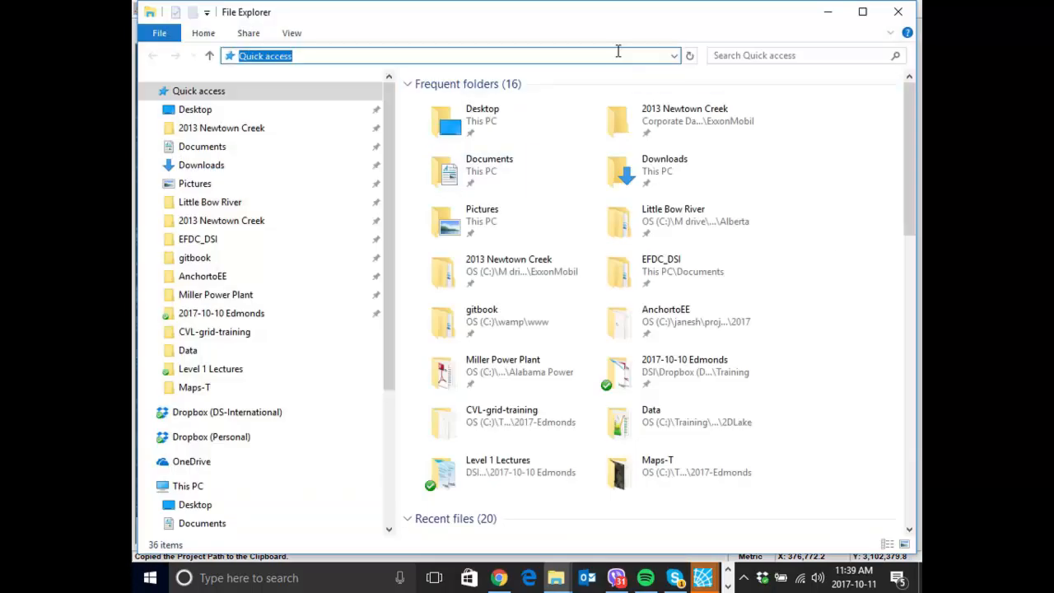
pyautogui.hotkey('ctrl', 'v')
pyautogui.press('Return')
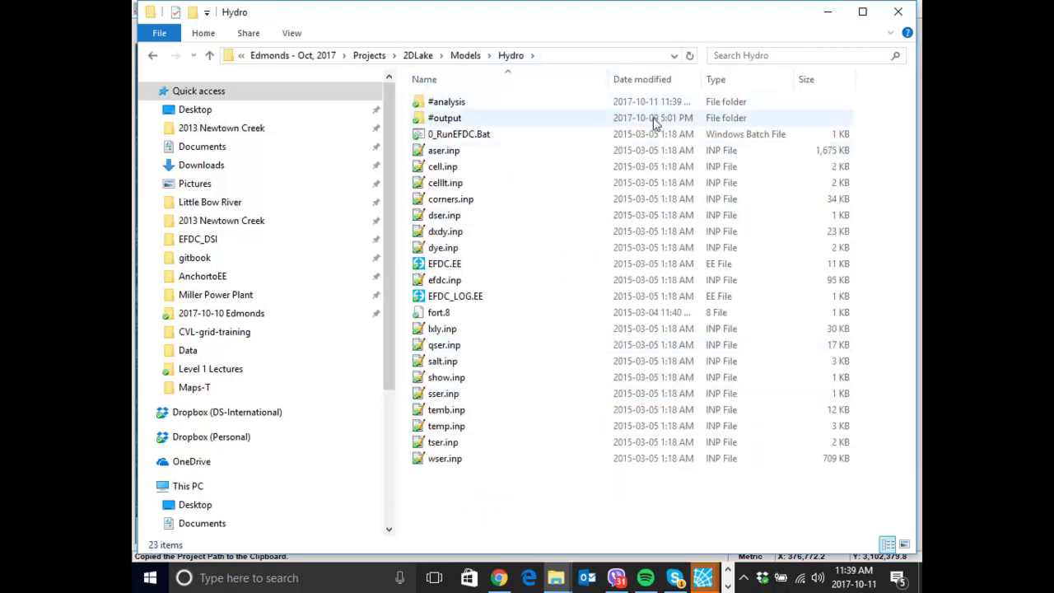
pyautogui.doubleClick(464, 104)
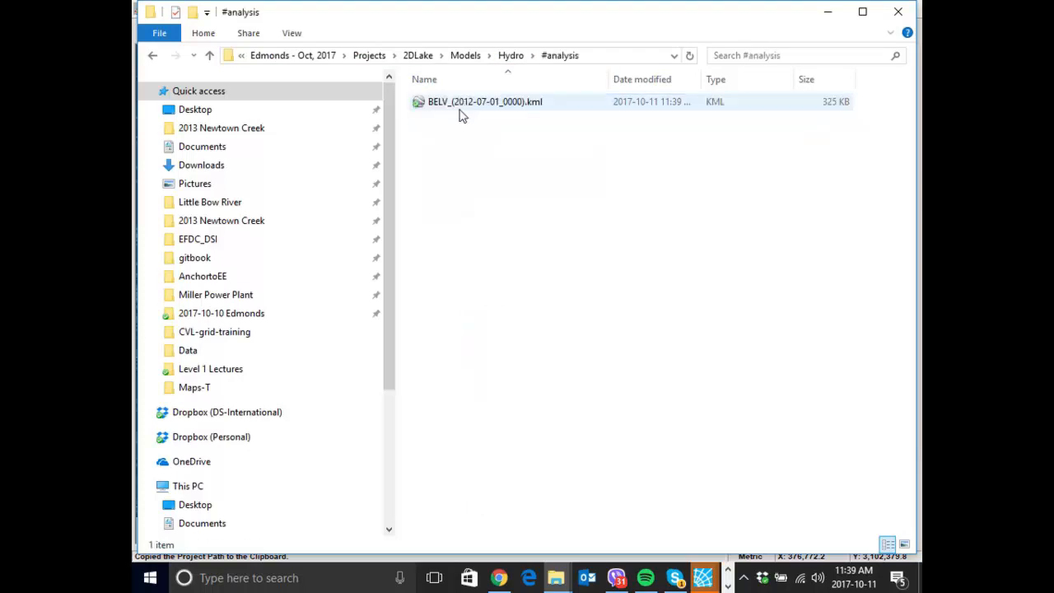
# Open BELV_(2012-07-01_0000).kml in Google Earth Pro and inspect where the exported grid lies.
pyautogui.click(519, 105)
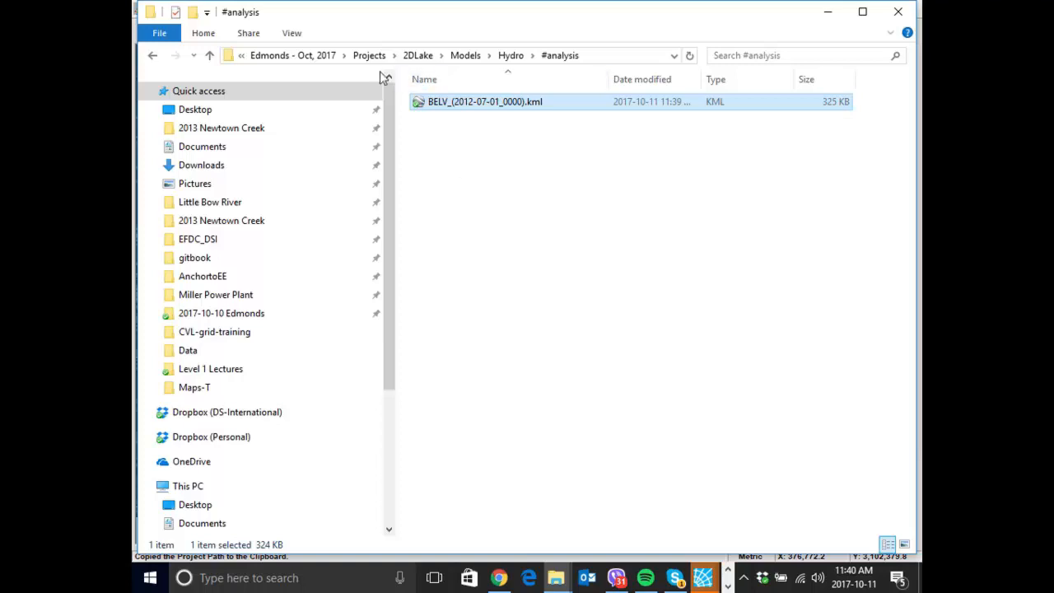
pyautogui.doubleClick(484, 104)
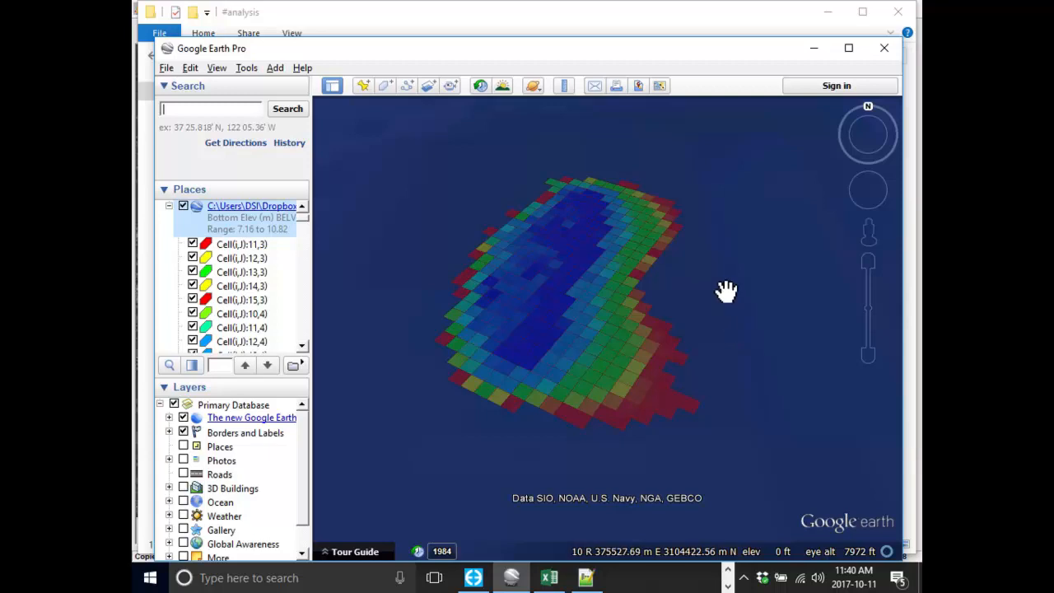
pyautogui.scroll(-2, 727, 293)
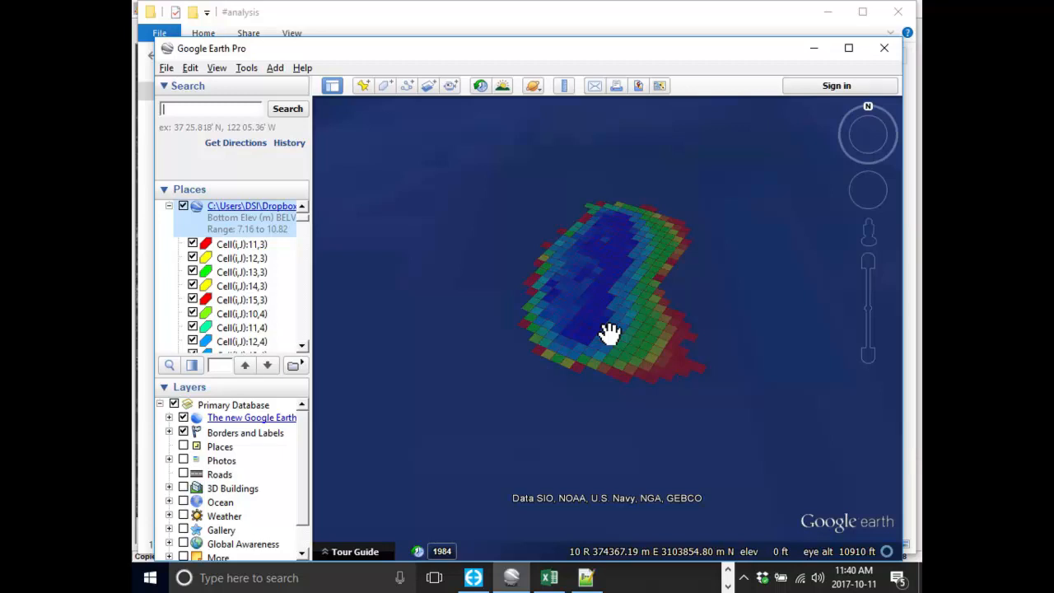
# Switch to EFDC_Explorer, close the 2D plan view and show the model's center position in the Domain grid settings.
pyautogui.click(474, 578)
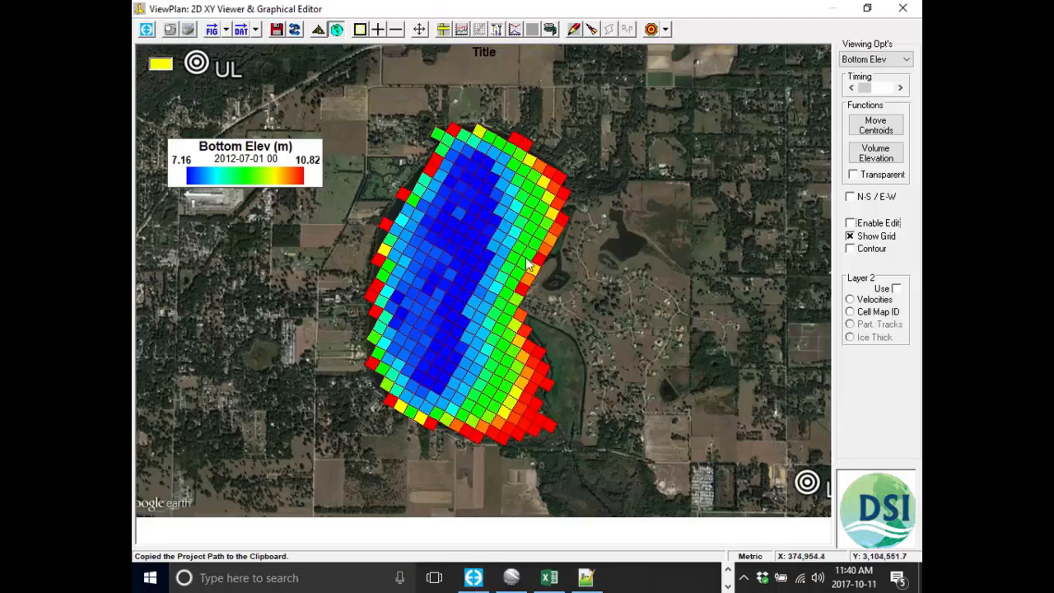
pyautogui.doubleClick(766, 17)
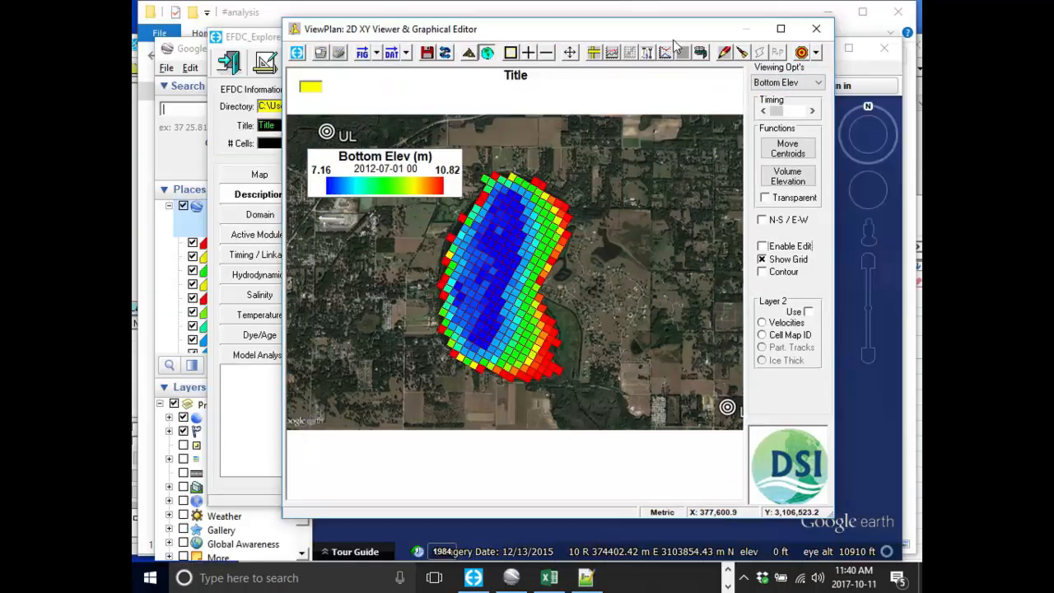
pyautogui.click(816, 29)
pyautogui.moveTo(643, 39); pyautogui.dragTo(655, 13)
pyautogui.click(298, 187)
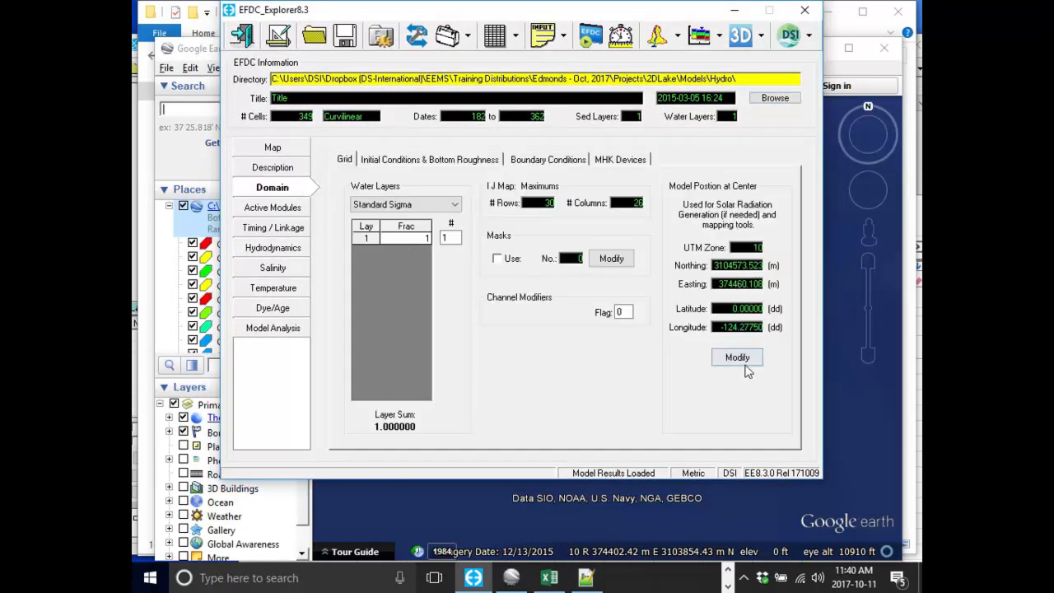
# Return to Google Earth Pro and search for Lake Thonotosassa in Thonotosassa, FL to view its actual location.
pyautogui.click(733, 517)
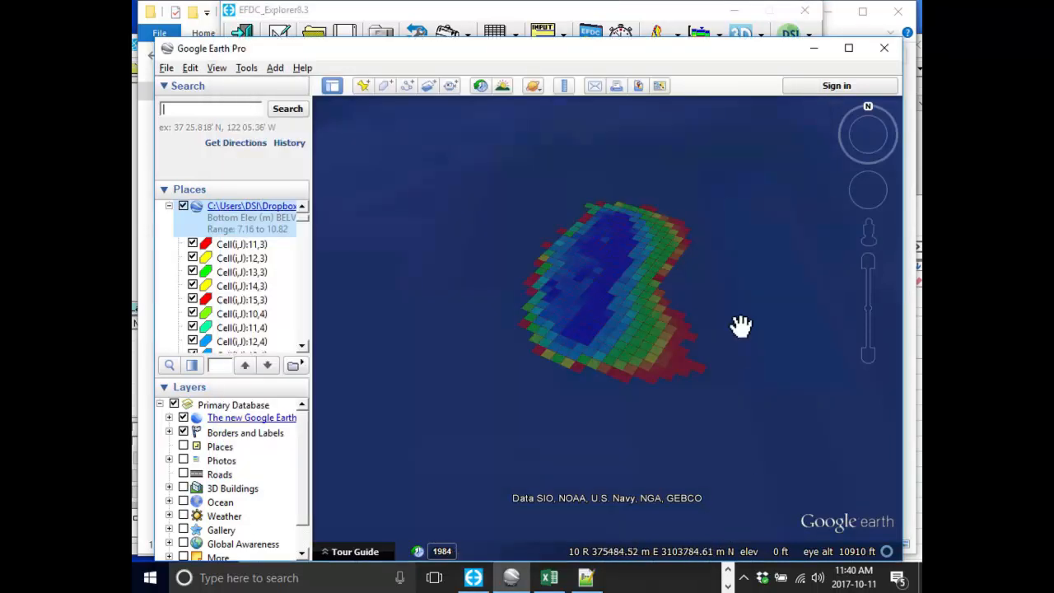
pyautogui.scroll(-3, 524, 284)
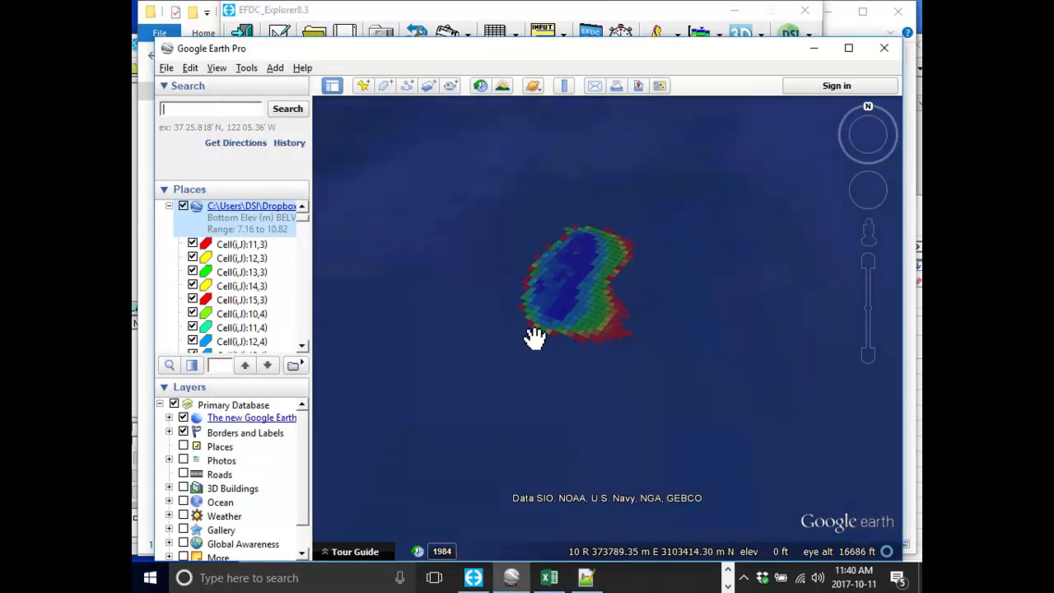
pyautogui.click(235, 111)
pyautogui.write('lake thon')
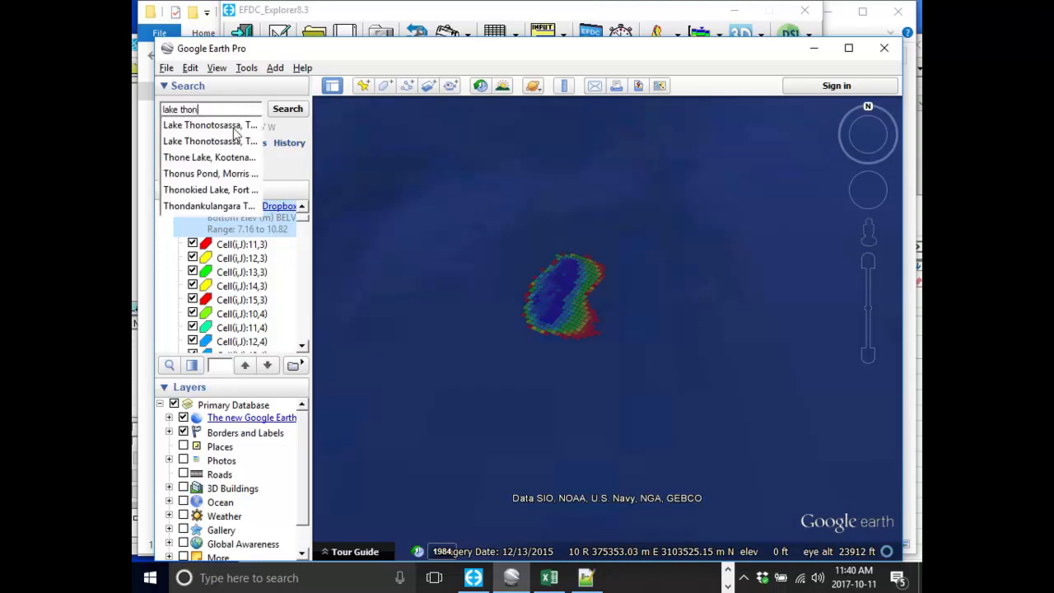
pyautogui.click(237, 126)
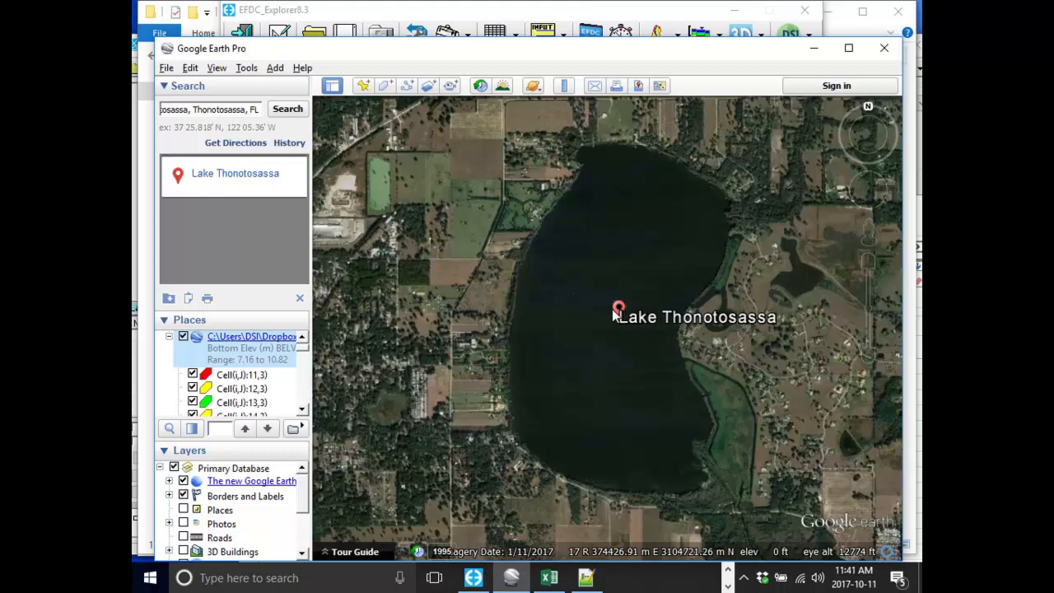
# Switch to EFDC_Explorer to show the Hydro model's center position settings.
pyautogui.click(476, 578)
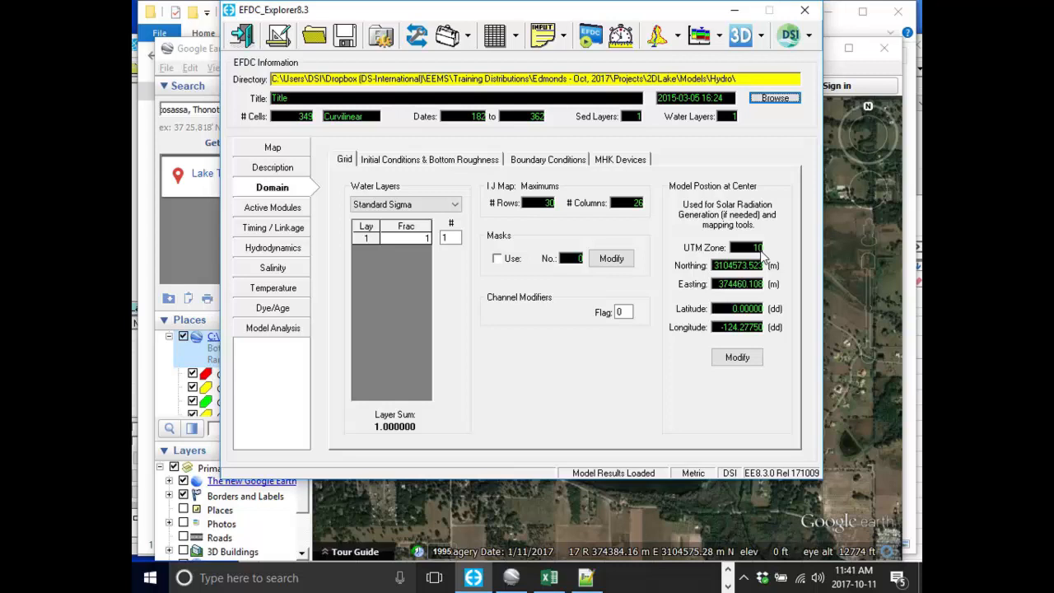
pyautogui.click(728, 362)
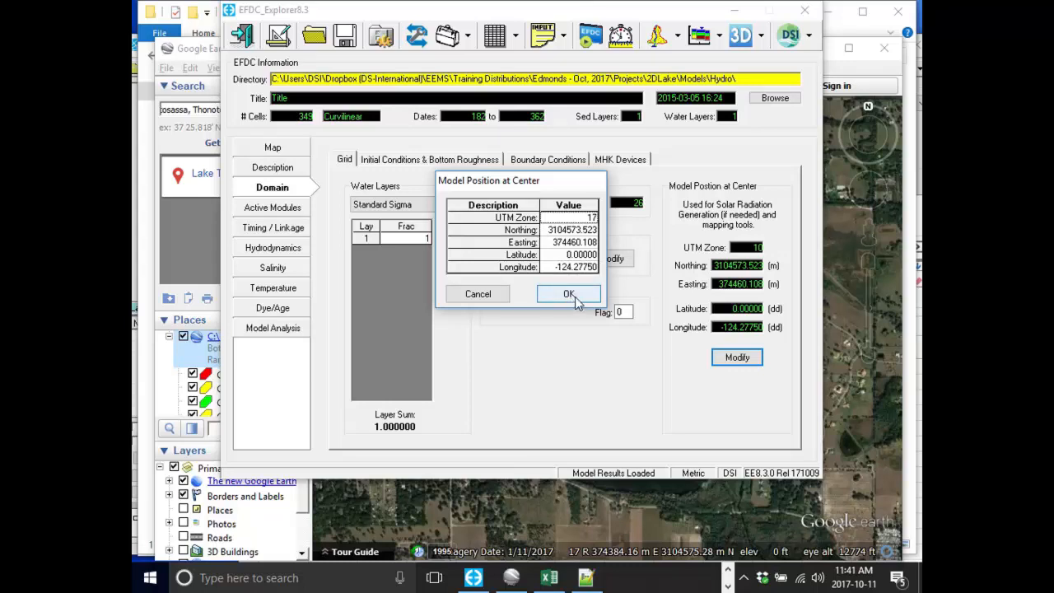
pyautogui.click(585, 233)
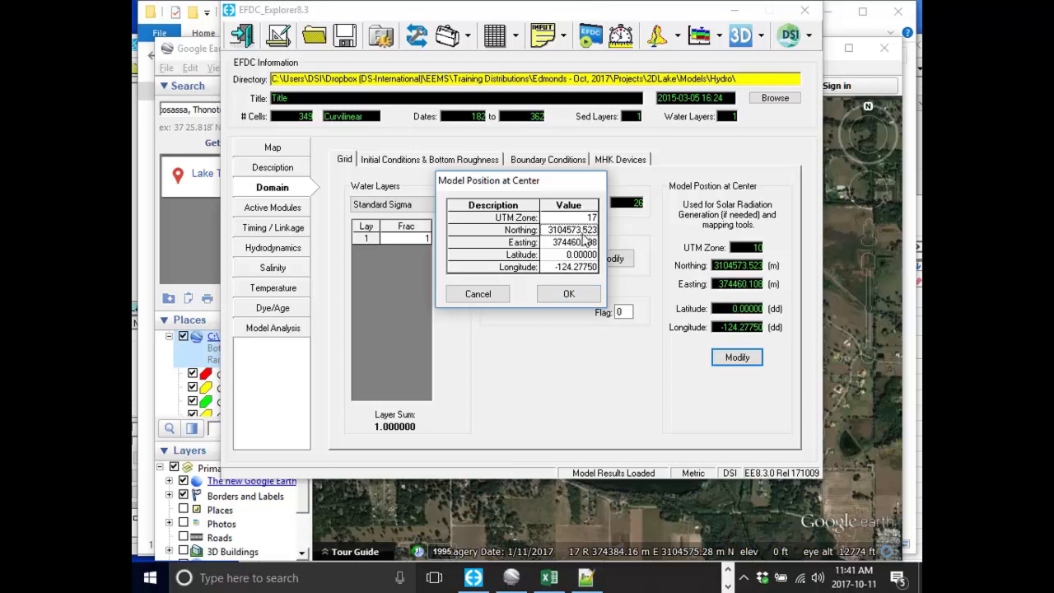
pyautogui.moveTo(585, 233); pyautogui.dragTo(585, 271)
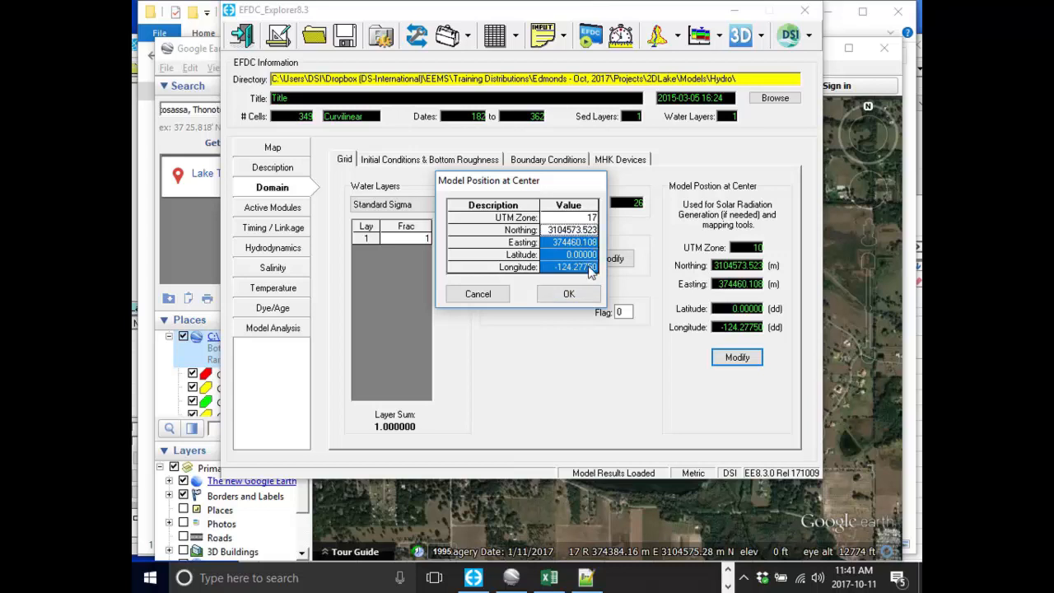
pyautogui.click(457, 290)
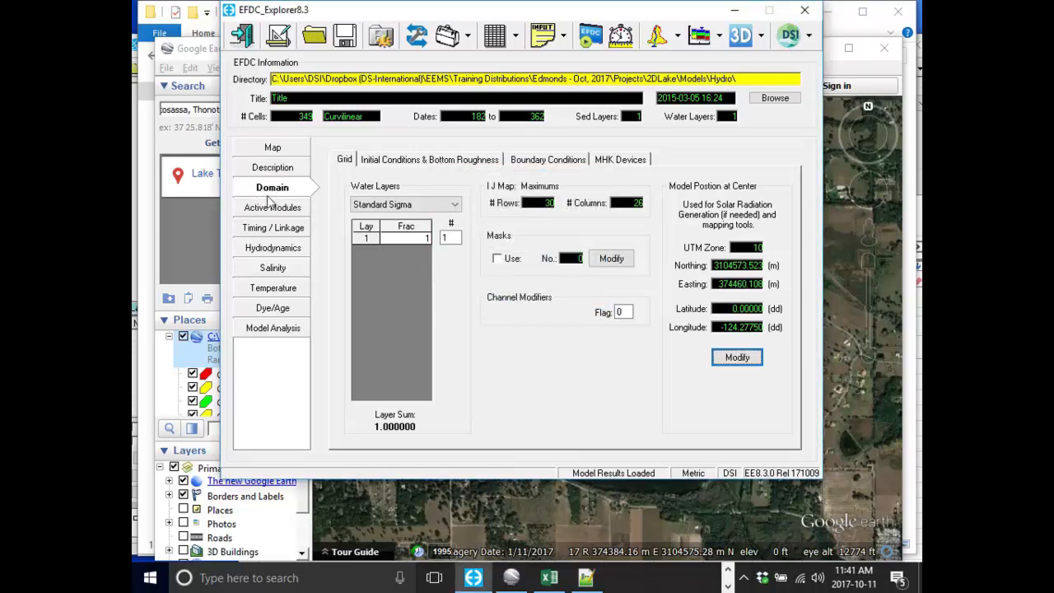
# Set the UTM zone of the model's center position to 17 in the Domain grid settings.
pyautogui.click(346, 162)
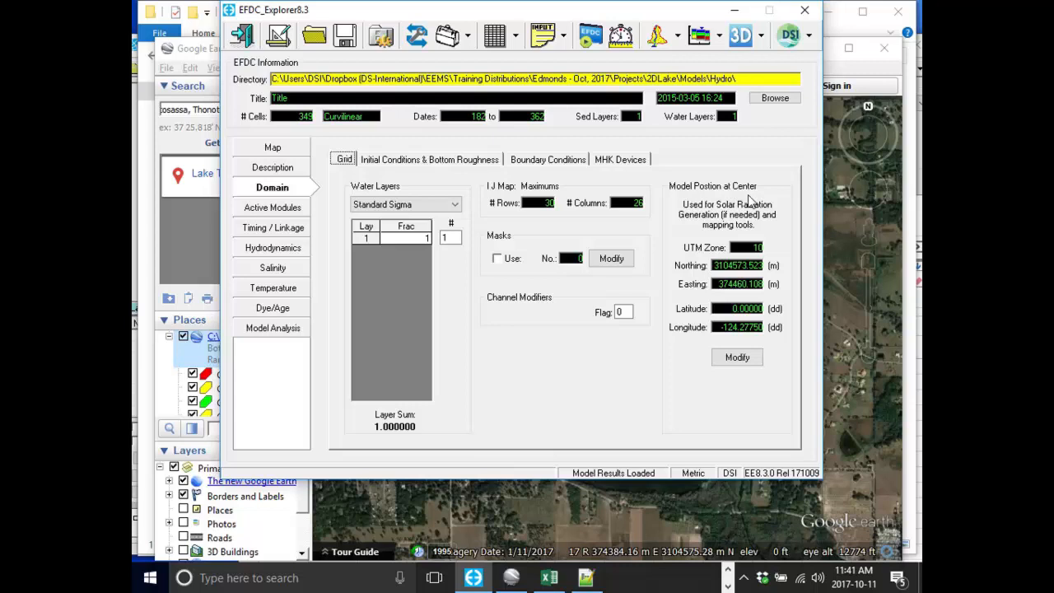
pyautogui.click(748, 356)
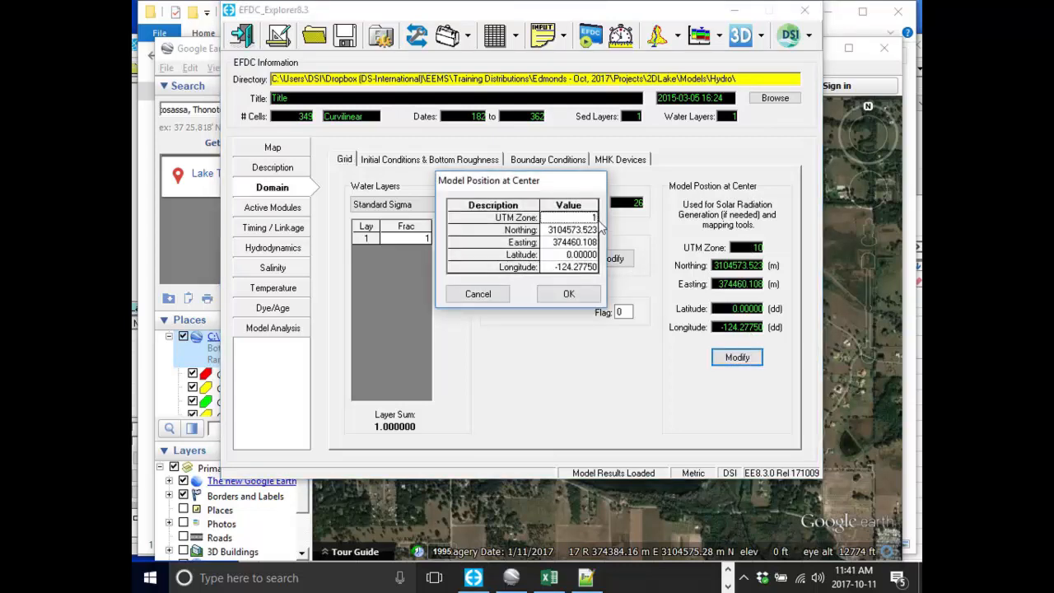
pyautogui.click(565, 297)
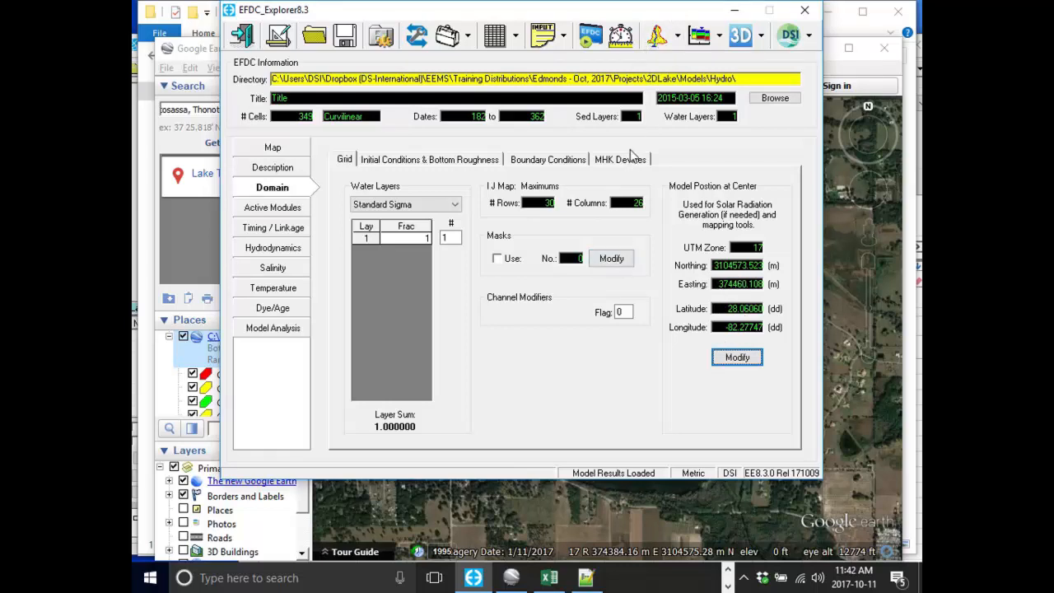
# Switch to Excel and review the zone ranges on the UTM Zones sheet of UTM Grid North.xlsx.
pyautogui.click(746, 522)
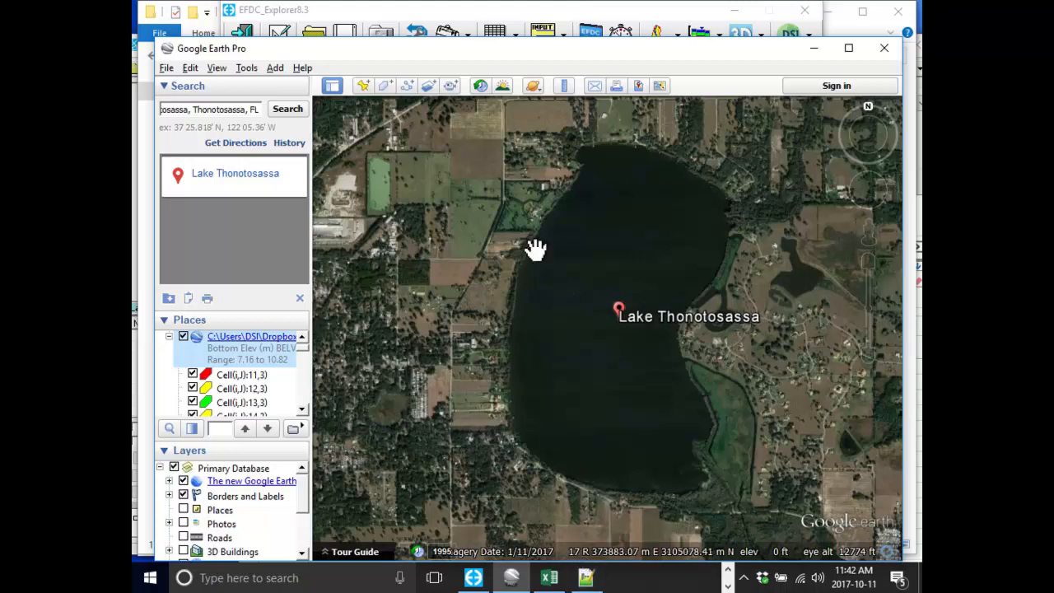
pyautogui.click(549, 577)
pyautogui.doubleClick(580, 215)
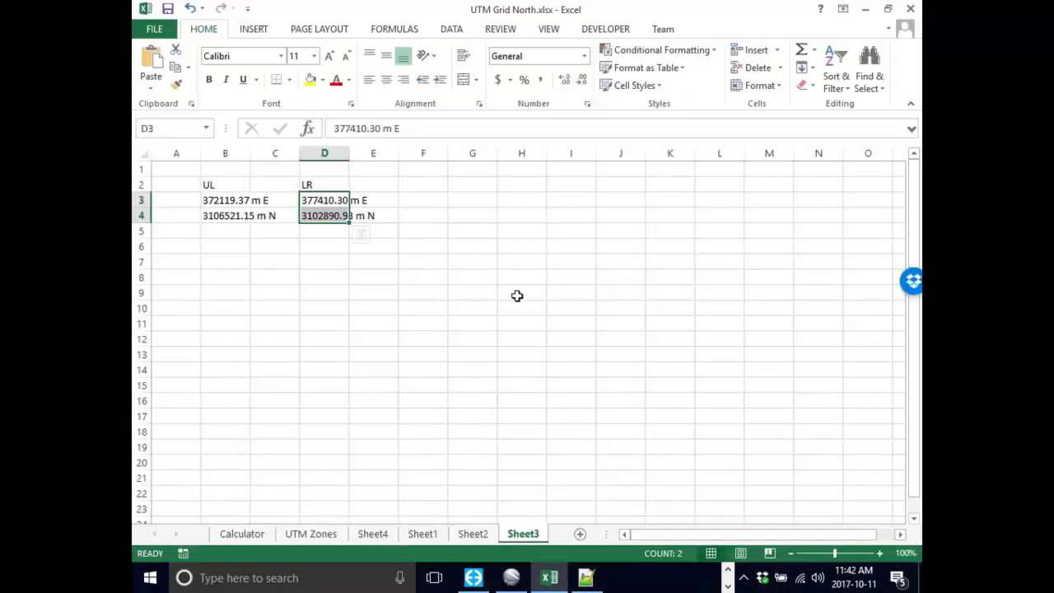
pyautogui.click(320, 540)
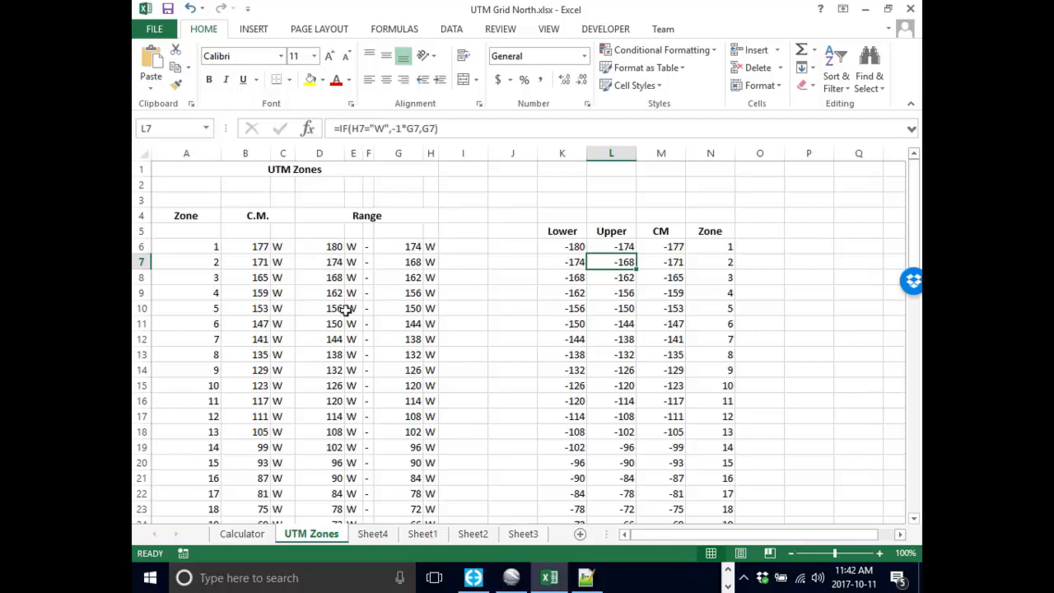
pyautogui.scroll(-4, 271, 280)
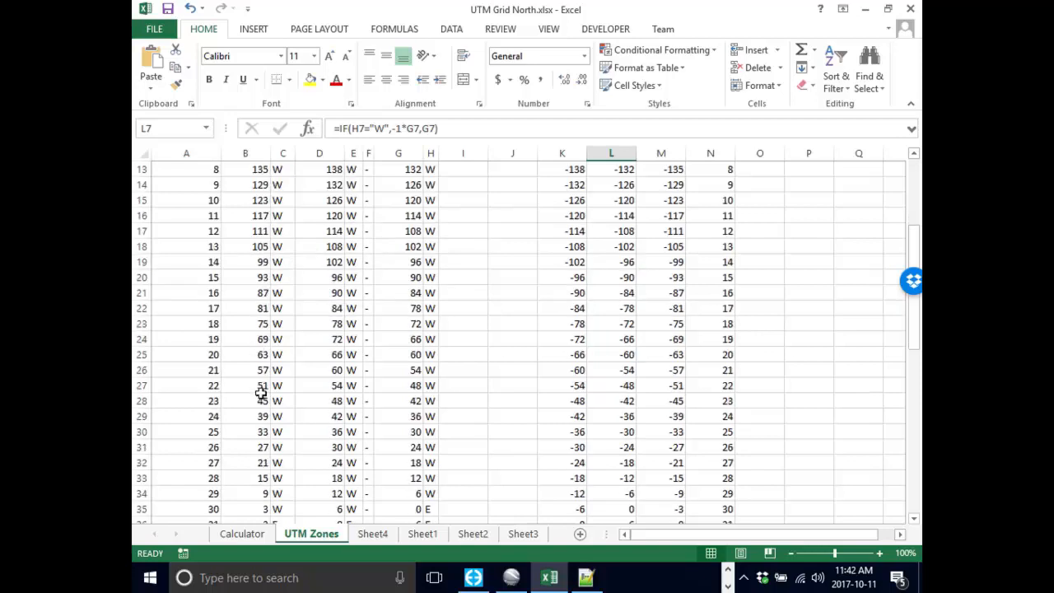
pyautogui.scroll(3, 260, 394)
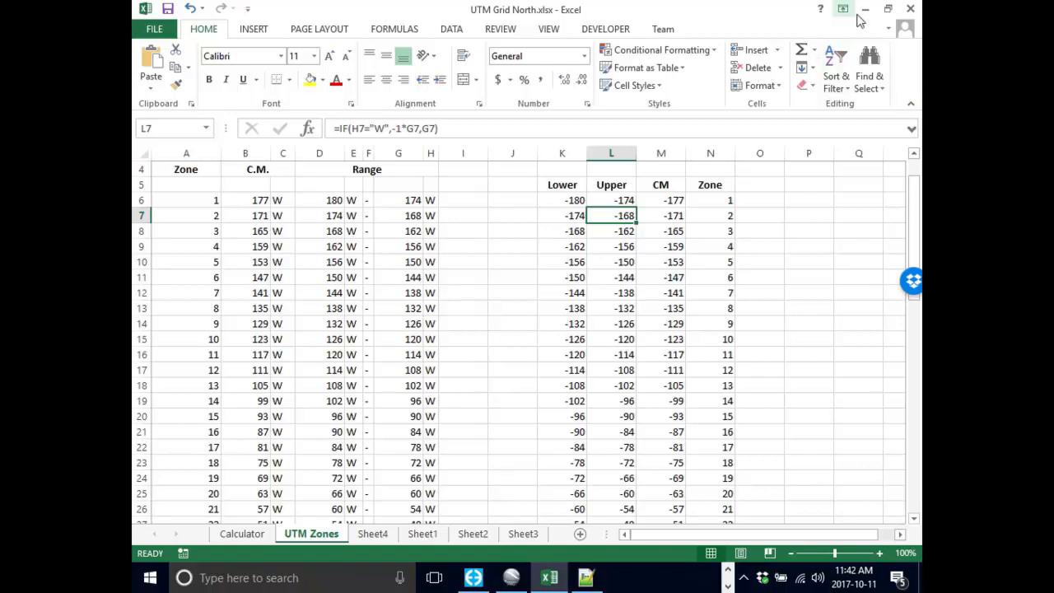
pyautogui.click(864, 10)
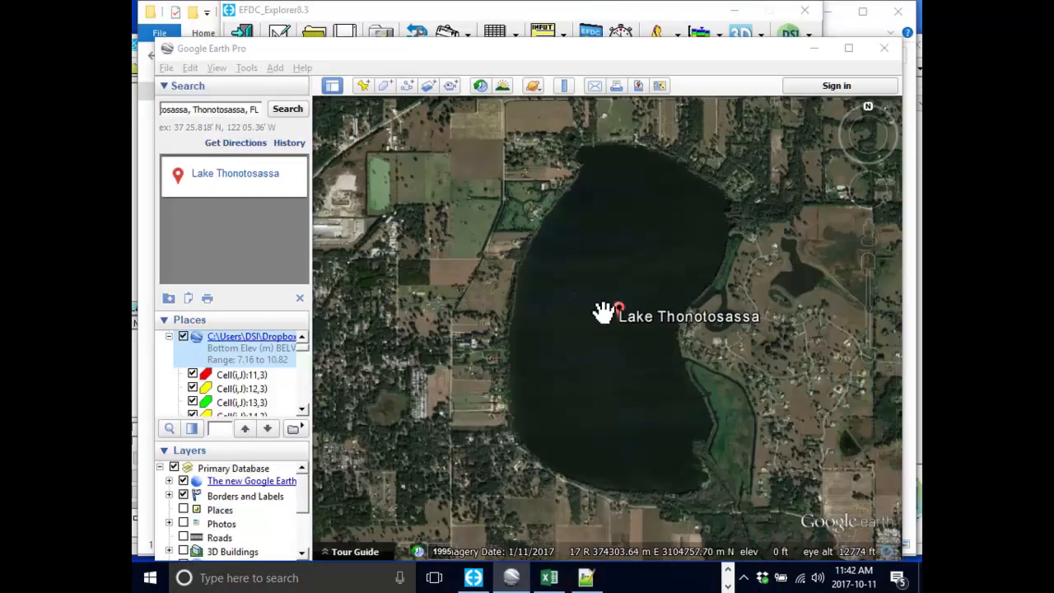
# Return to EFDC_Explorer and save the Hydro model with its new UTM zone.
pyautogui.click(485, 577)
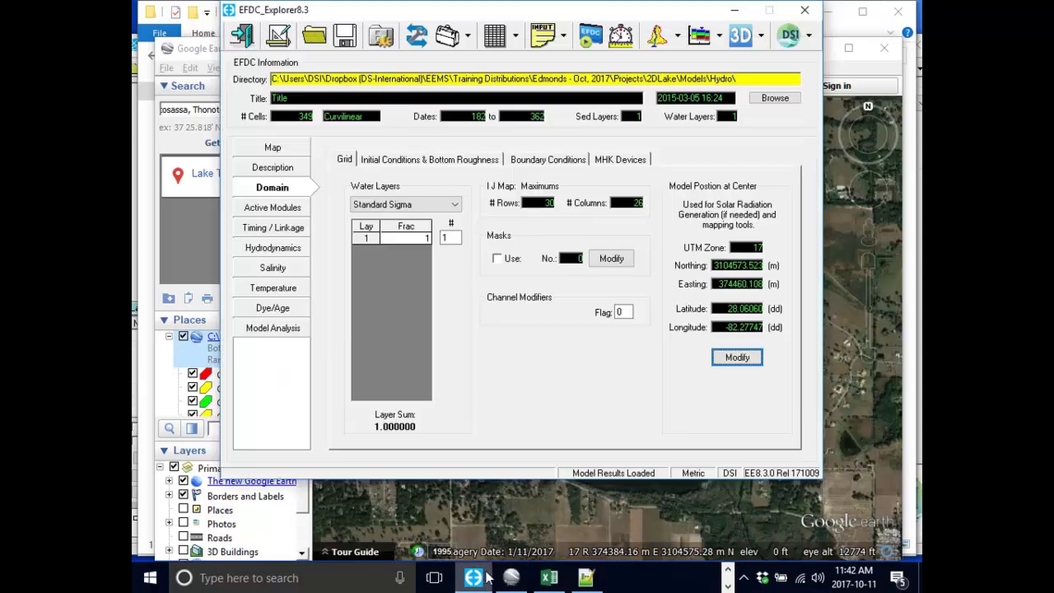
pyautogui.click(345, 35)
pyautogui.click(669, 331)
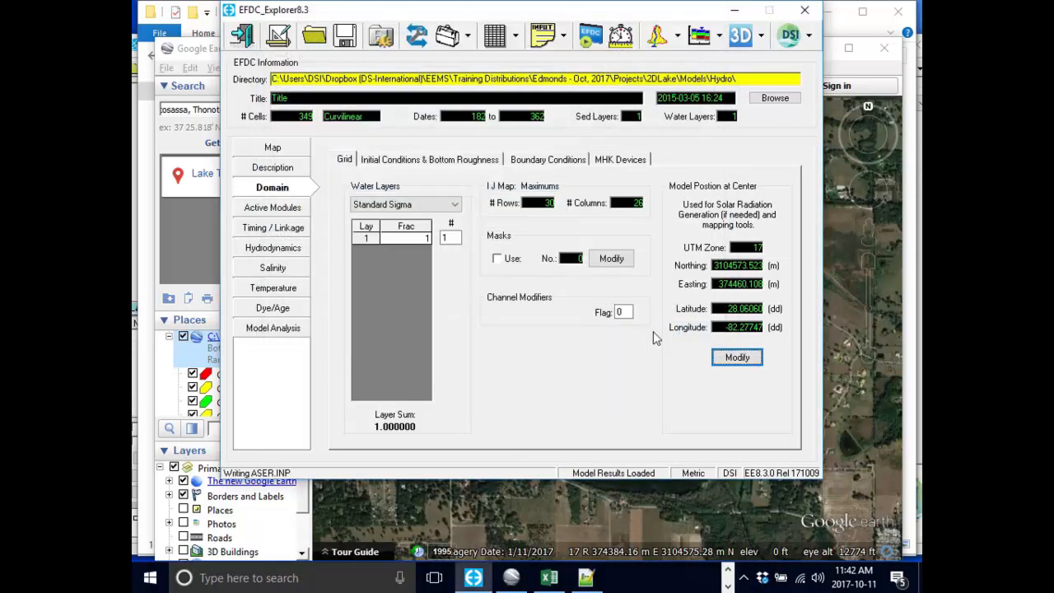
# In the 2D plan view, move the legend off the grid and export the grid over BELV_(2012-07-01_0000).kml with UTM zone 17 and 50% opacity.
pyautogui.click(656, 35)
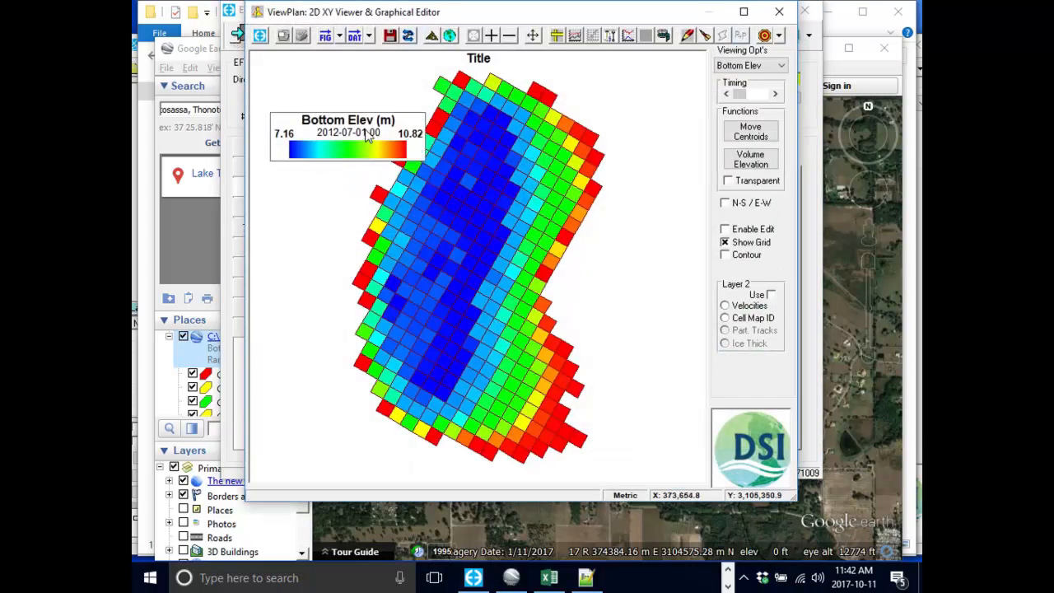
pyautogui.moveTo(368, 134); pyautogui.dragTo(365, 91)
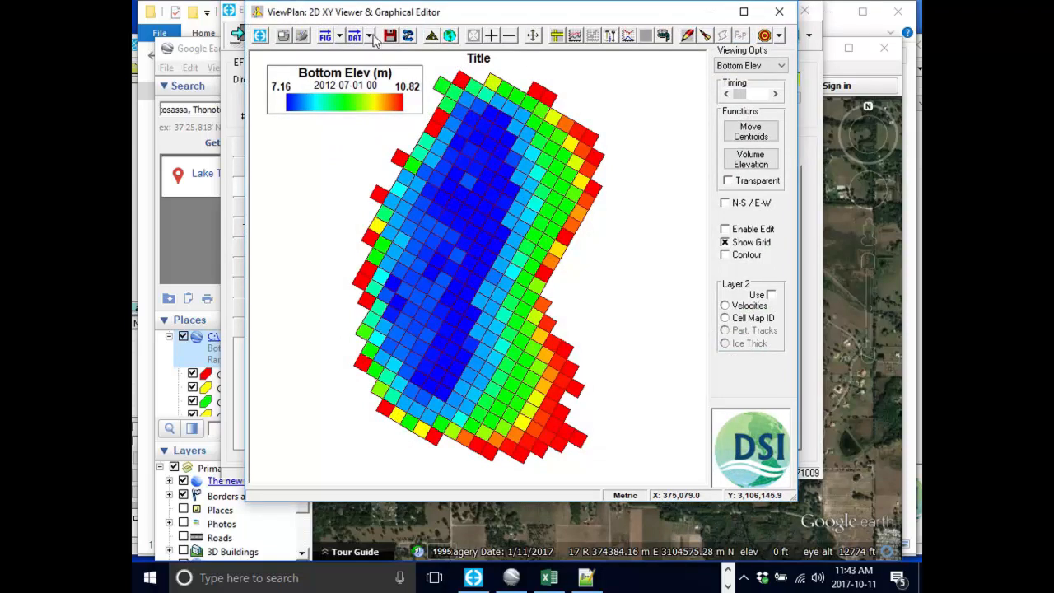
pyautogui.click(370, 35)
pyautogui.click(380, 71)
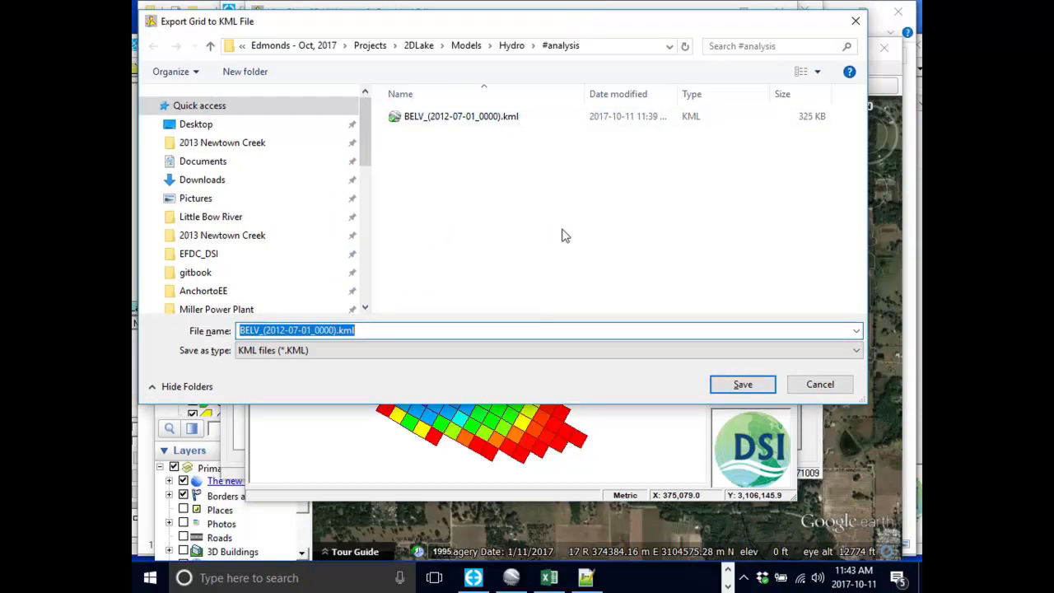
pyautogui.click(751, 389)
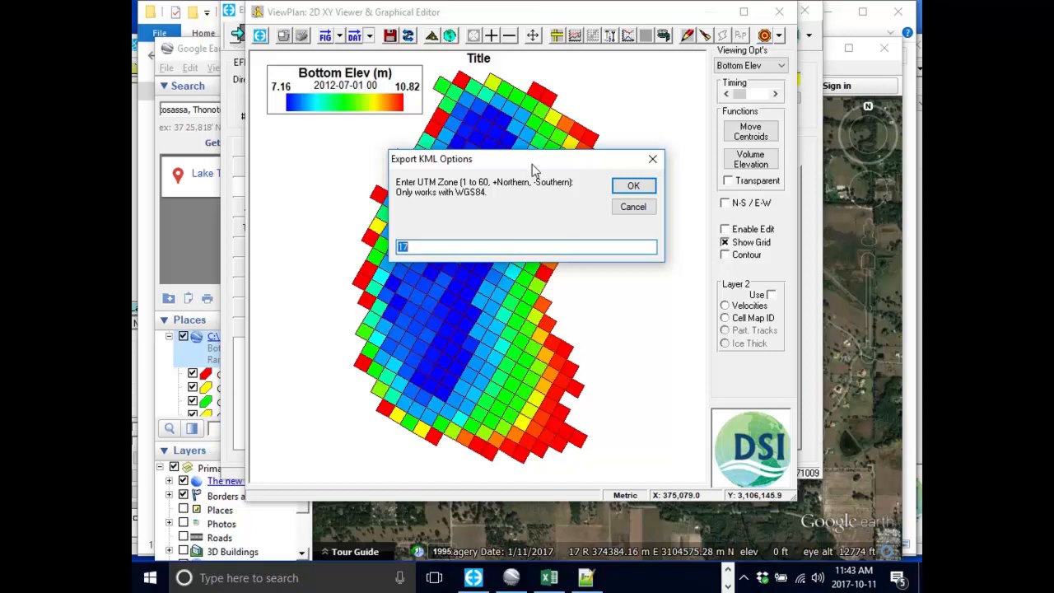
pyautogui.moveTo(537, 164); pyautogui.dragTo(502, 221)
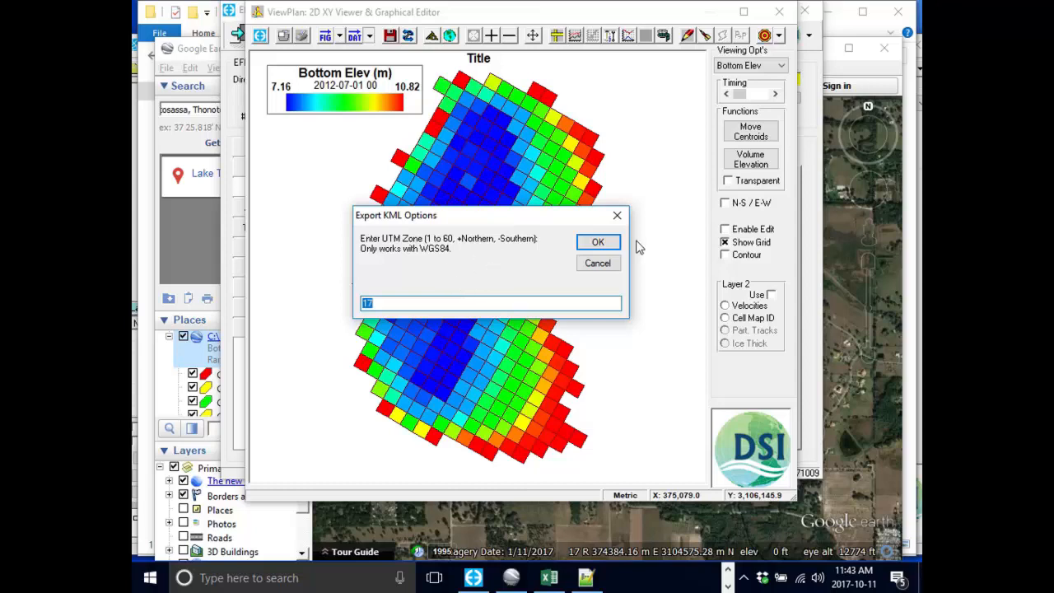
pyautogui.click(599, 242)
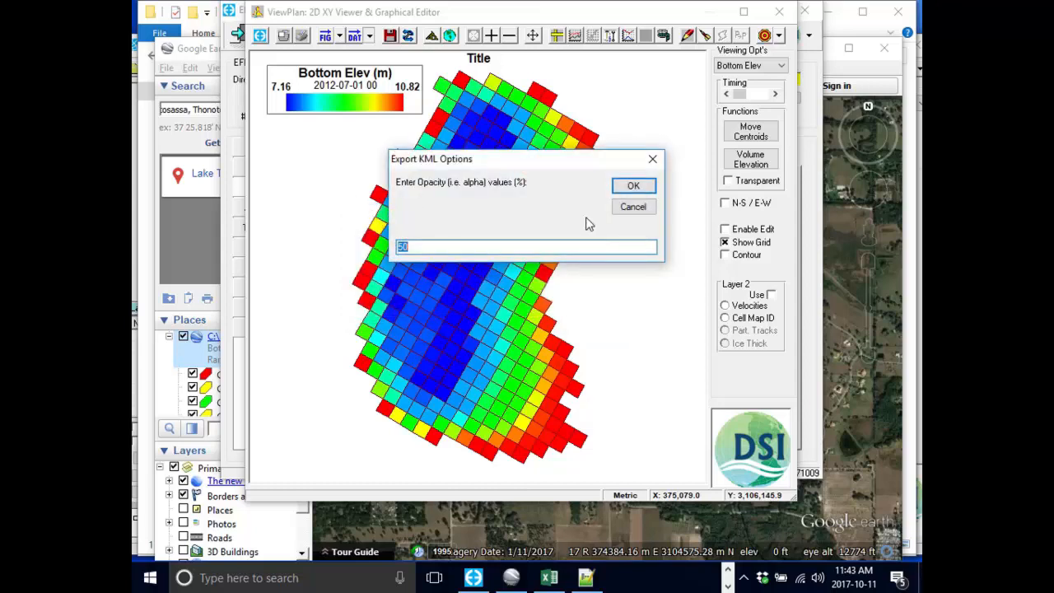
pyautogui.click(632, 185)
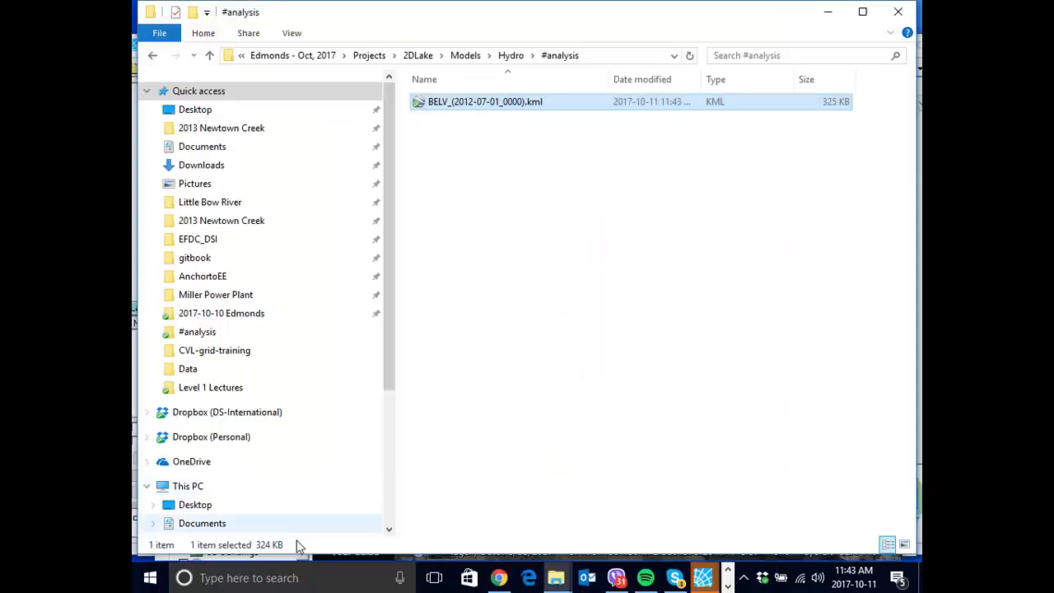
# Open the exported BELV_(2012-07-01_0000).kml in Google Earth Pro to check its location, and close the 2D plan view in EFDC_Explorer.
pyautogui.doubleClick(540, 100)
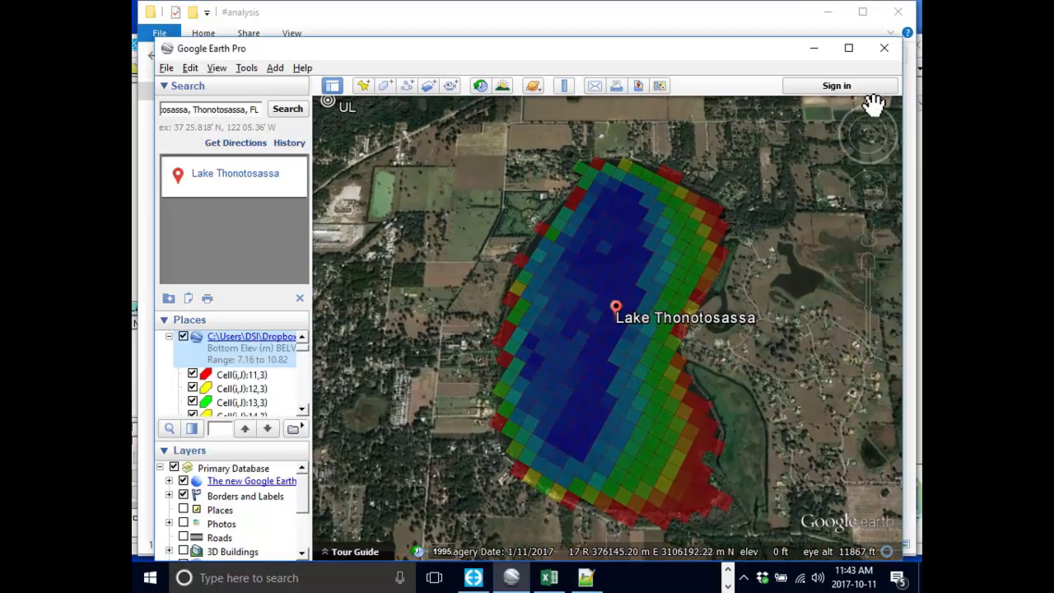
pyautogui.click(841, 27)
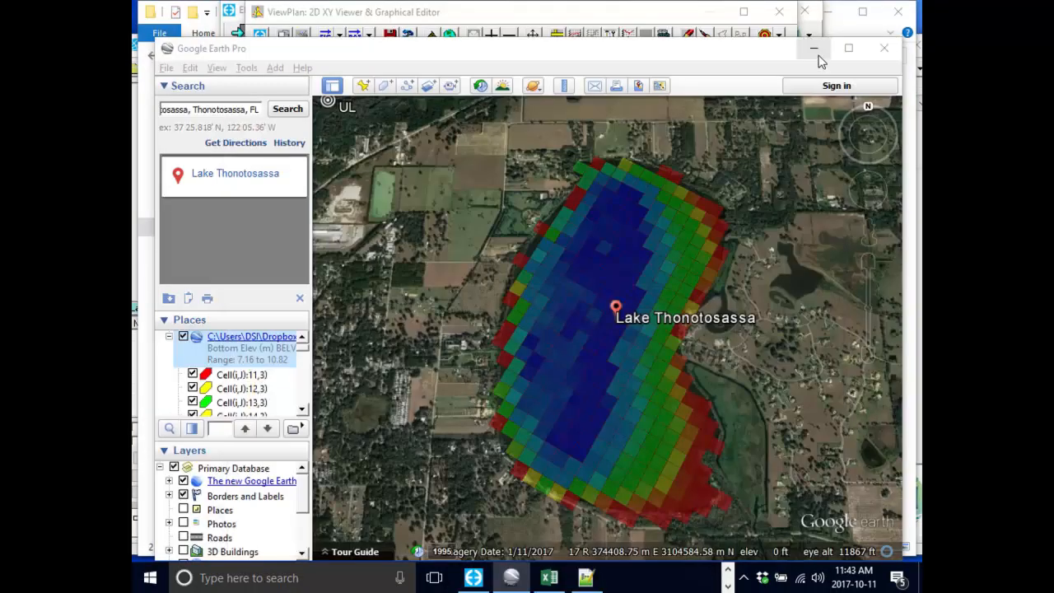
pyautogui.click(745, 35)
pyautogui.click(779, 11)
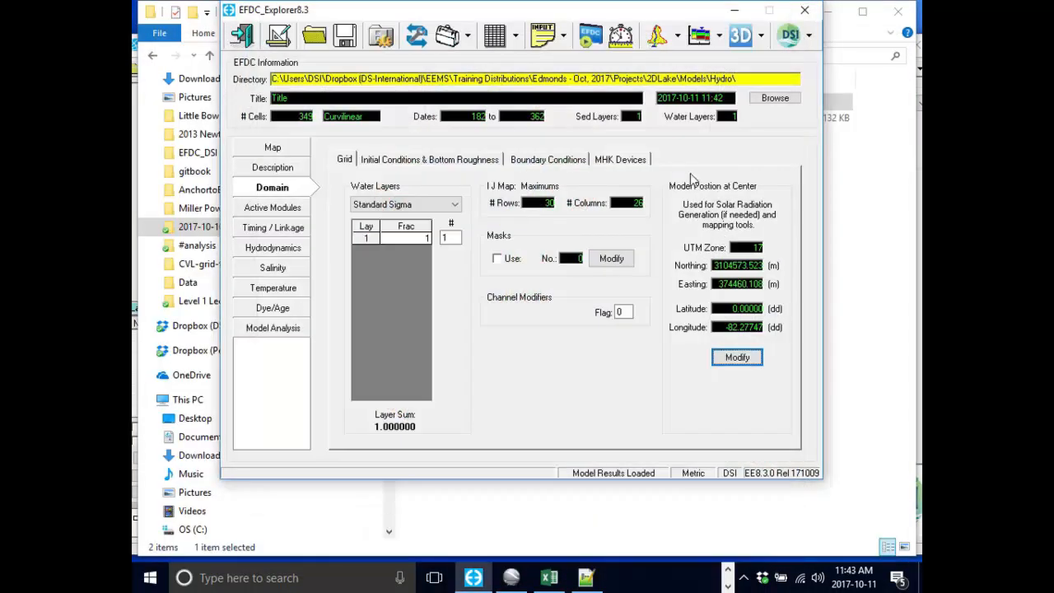
# Open the 2D plan view full screen and export the grid to BELV_(2012-07-01_0000).kml again with UTM zone 17.
pyautogui.click(656, 36)
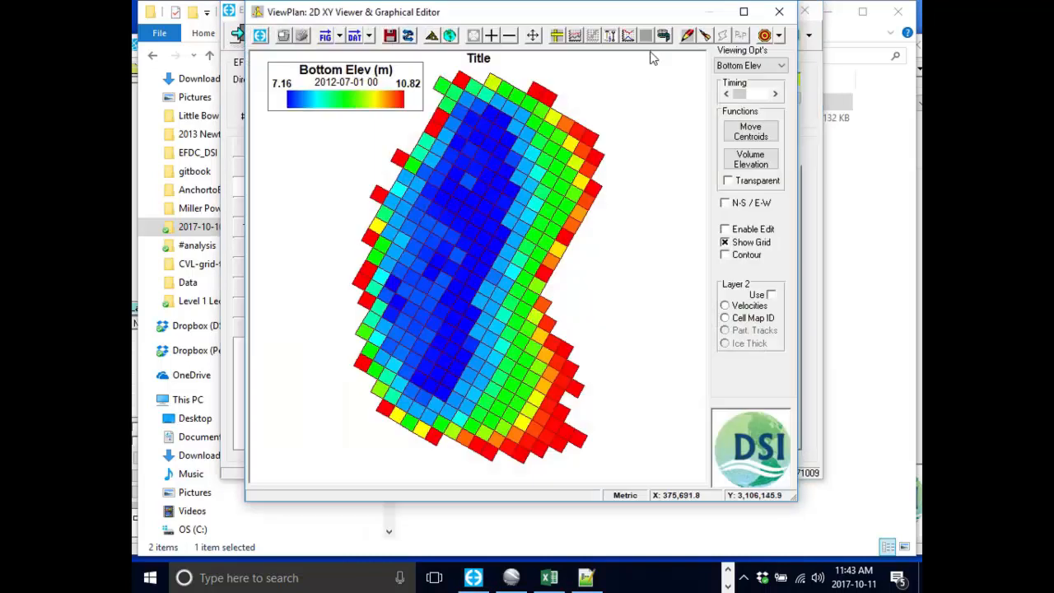
pyautogui.click(745, 10)
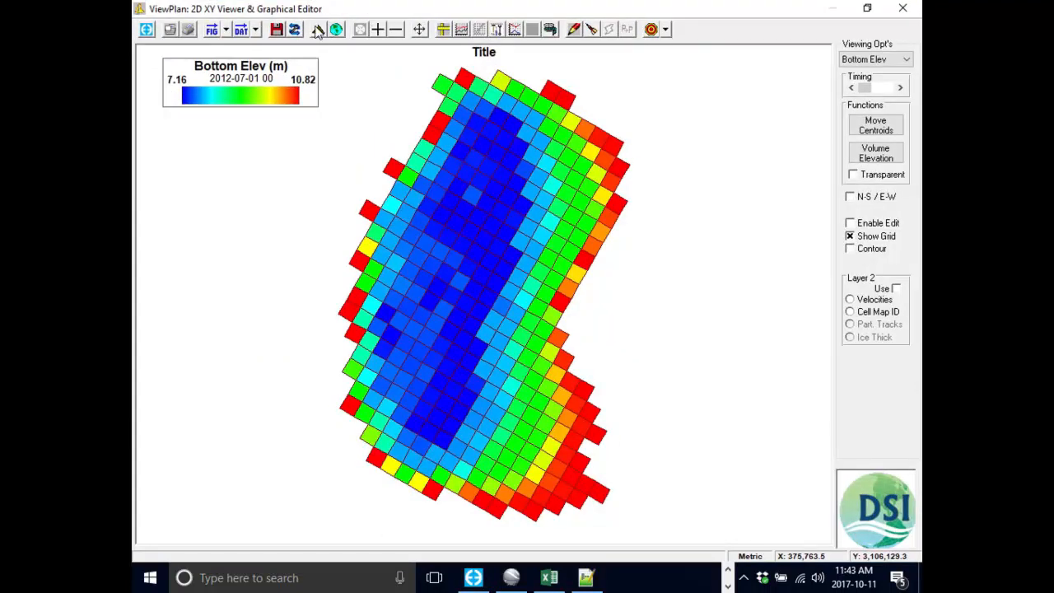
pyautogui.click(256, 29)
pyautogui.click(271, 66)
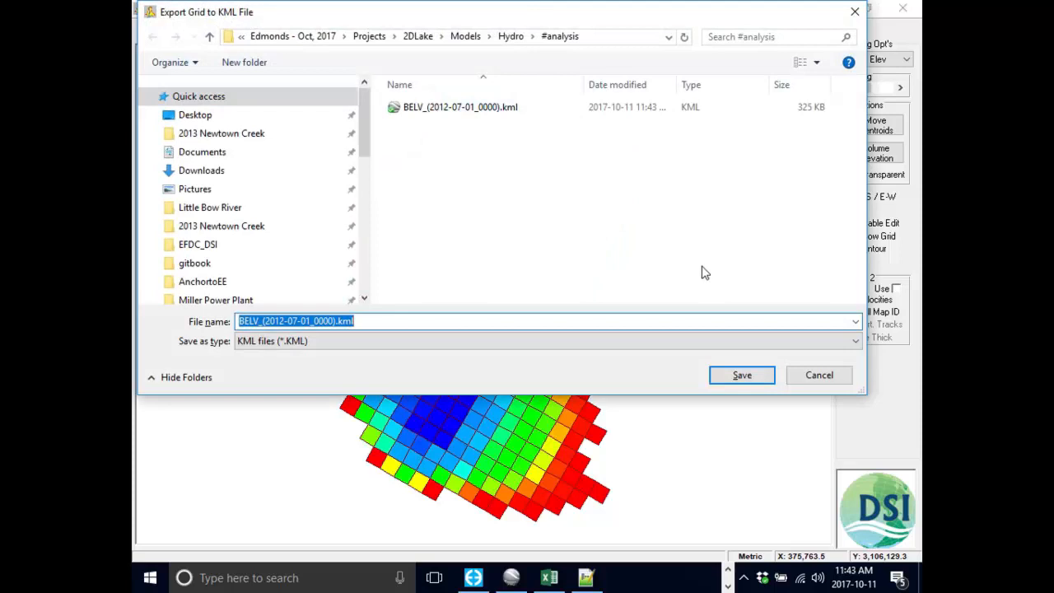
pyautogui.doubleClick(494, 108)
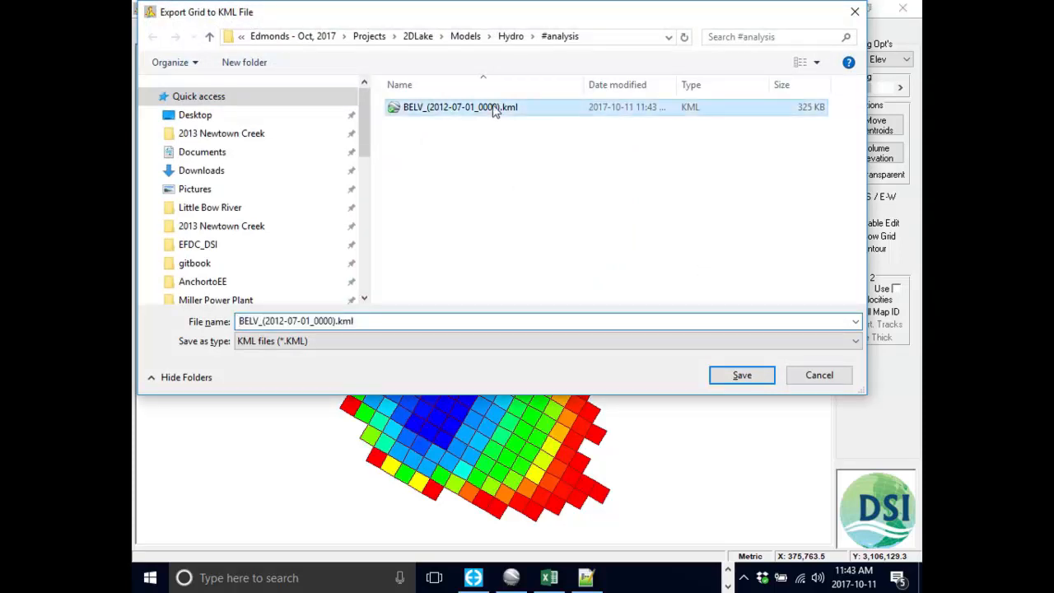
pyautogui.moveTo(491, 161); pyautogui.dragTo(333, 189)
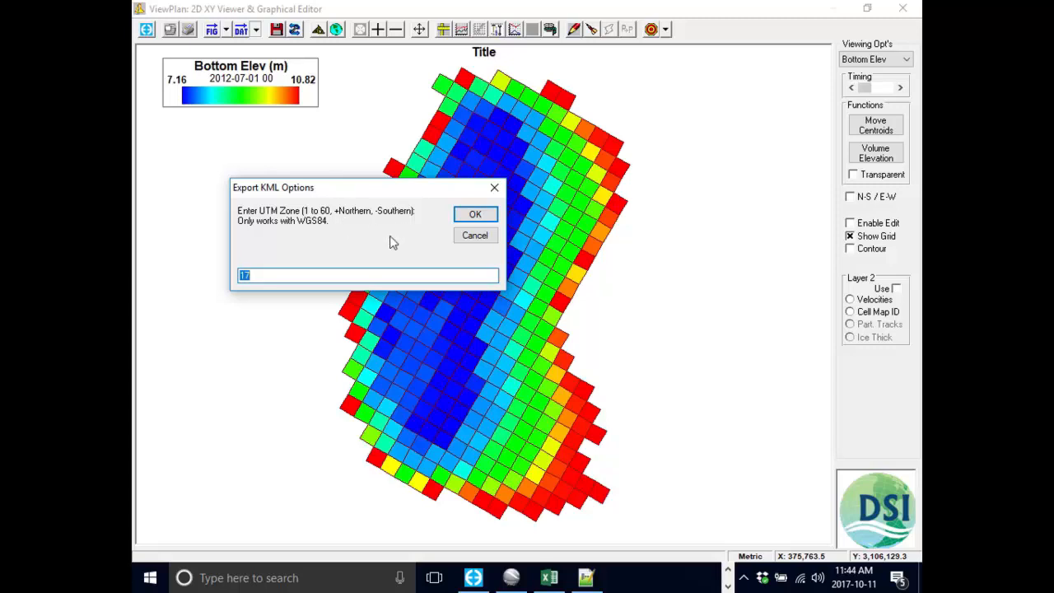
pyautogui.moveTo(377, 193); pyautogui.dragTo(335, 200)
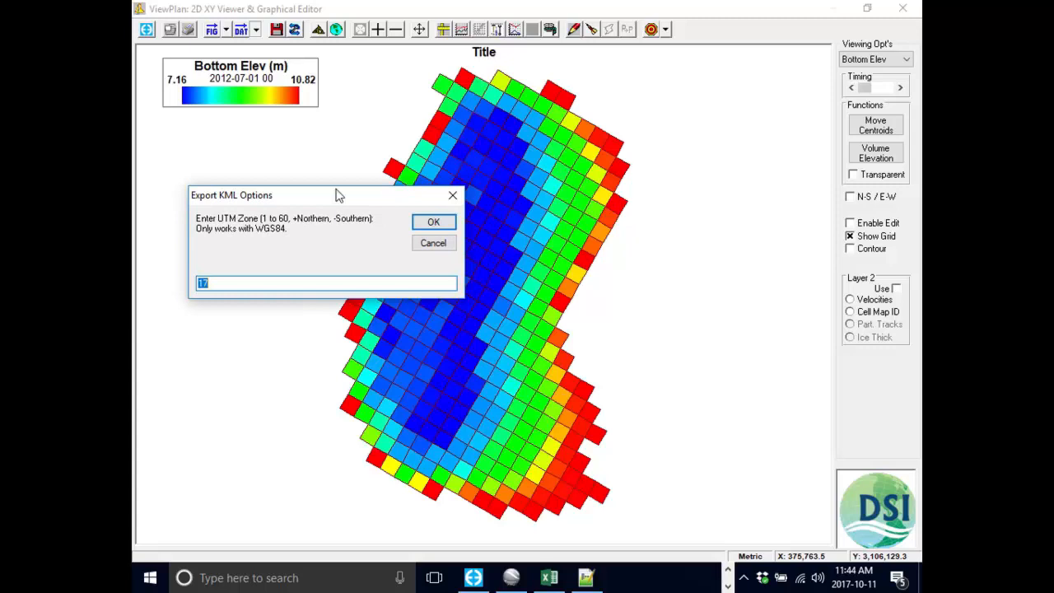
pyautogui.click(432, 224)
pyautogui.click(641, 187)
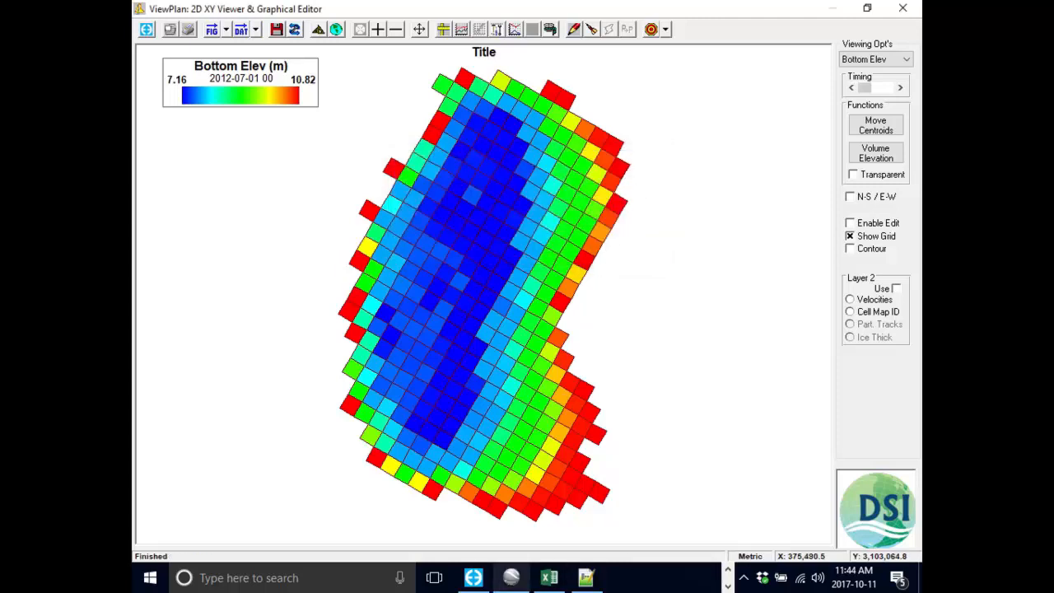
# Switch to Google Earth Pro and inspect how the exported grid lines up with Lake Thonotosassa.
pyautogui.click(511, 578)
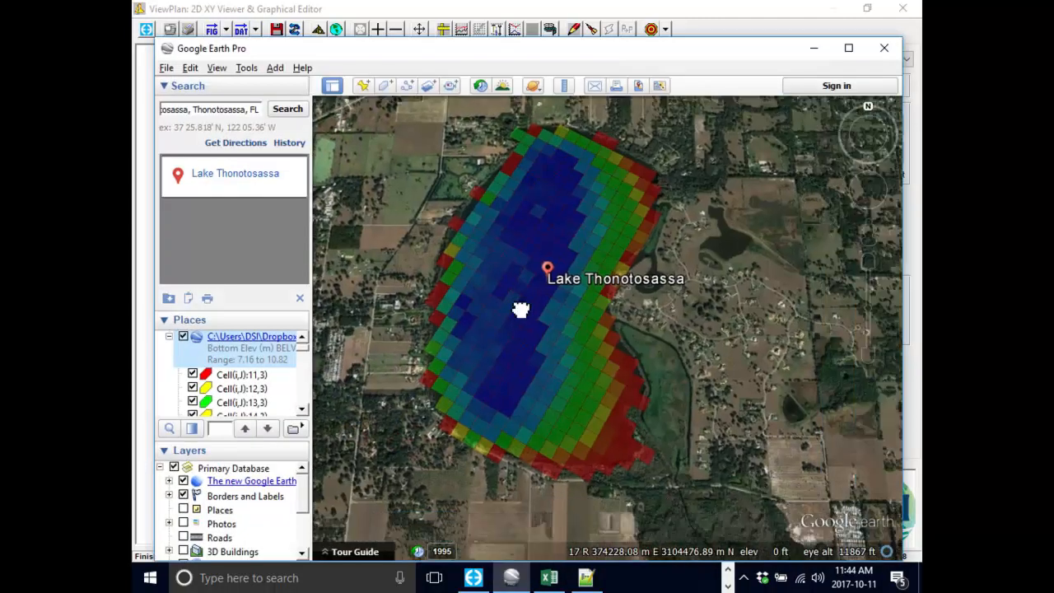
pyautogui.scroll(-1, 741, 325)
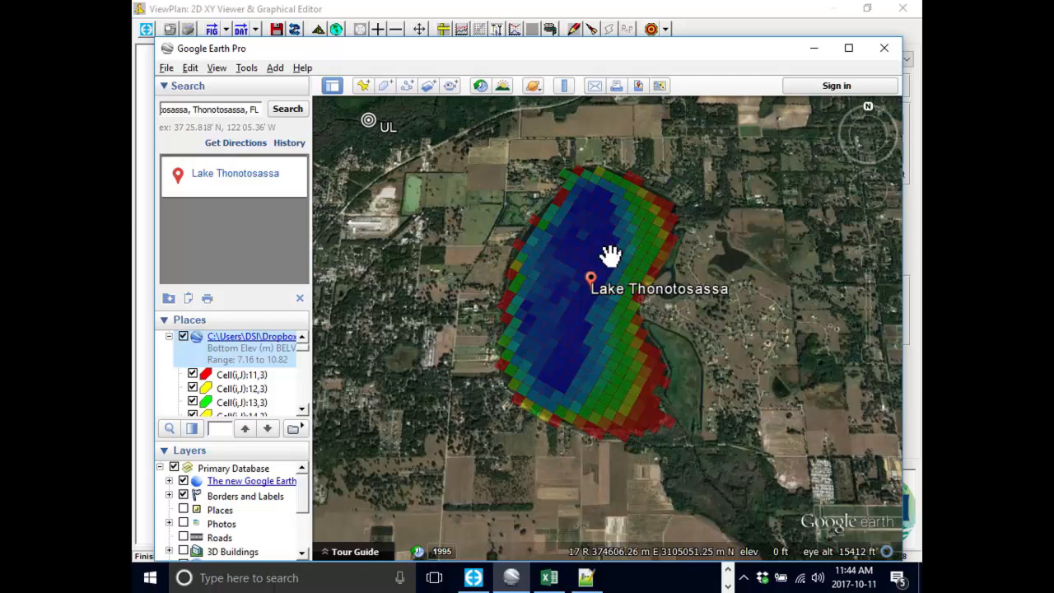
# Clear the Lake Thonotosassa search result so the map shows the exported grid without the search marker.
pyautogui.moveTo(750, 383)
pyautogui.mouseDown()
pyautogui.moveTo(722, 349)
pyautogui.moveTo(687, 332)
pyautogui.moveTo(706, 372)
pyautogui.moveTo(733, 383)
pyautogui.mouseUp()
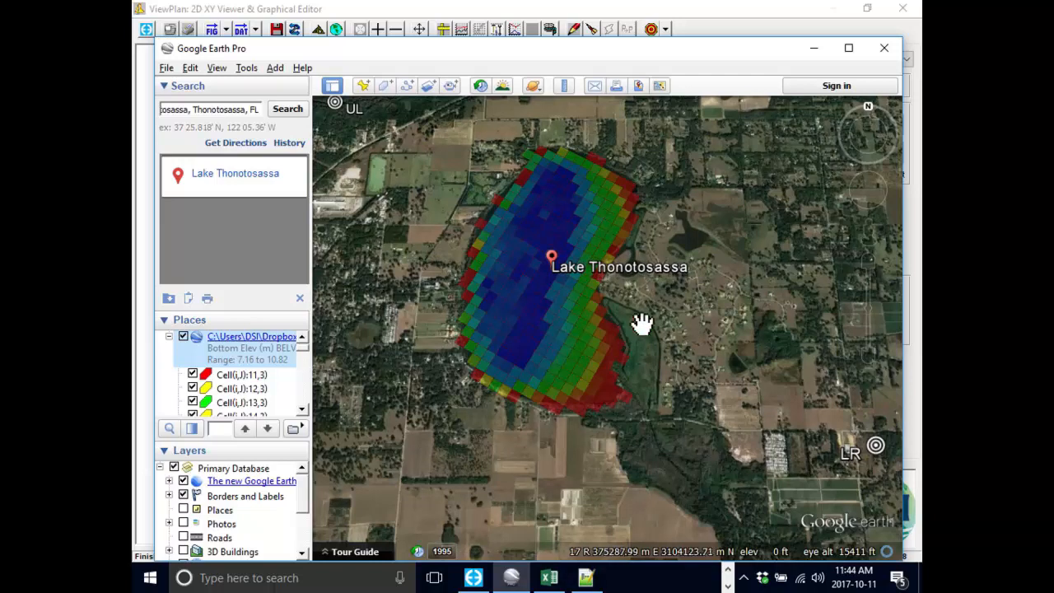
pyautogui.click(298, 300)
pyautogui.moveTo(623, 328); pyautogui.dragTo(670, 346)
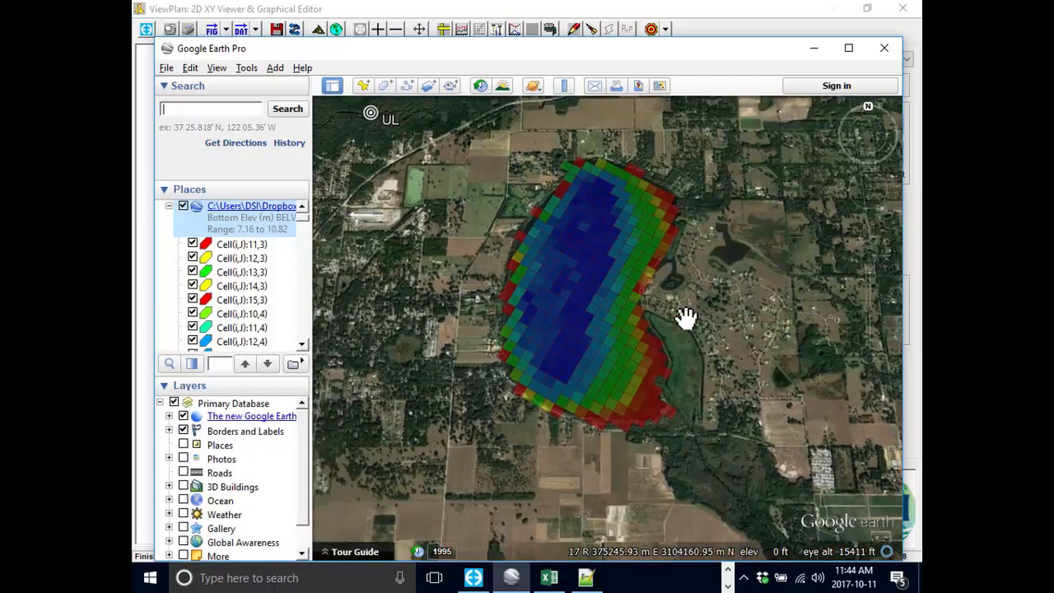
pyautogui.scroll(-1, 764, 331)
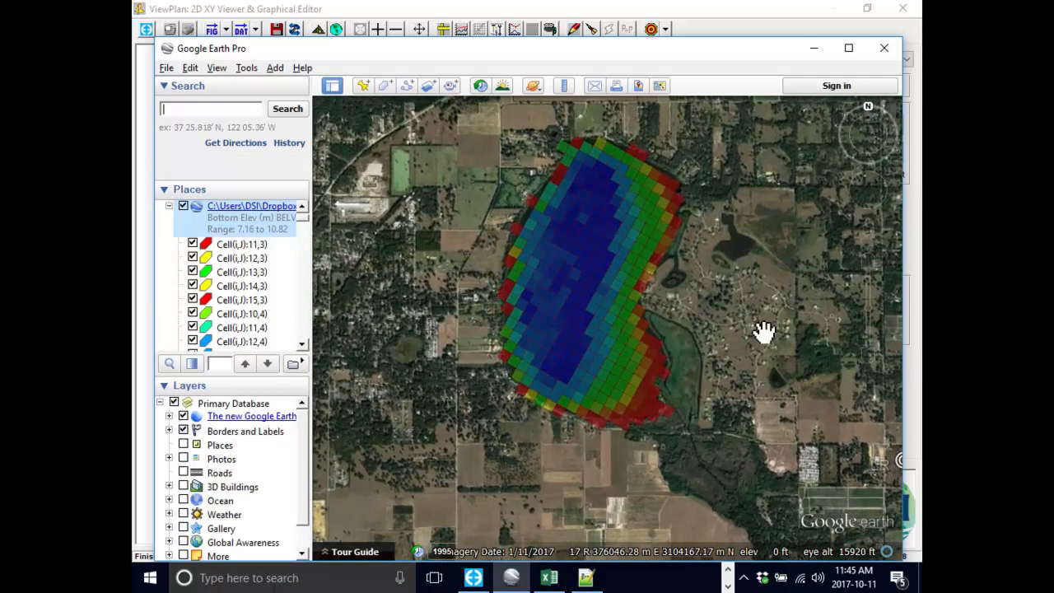
pyautogui.moveTo(750, 340); pyautogui.dragTo(723, 329)
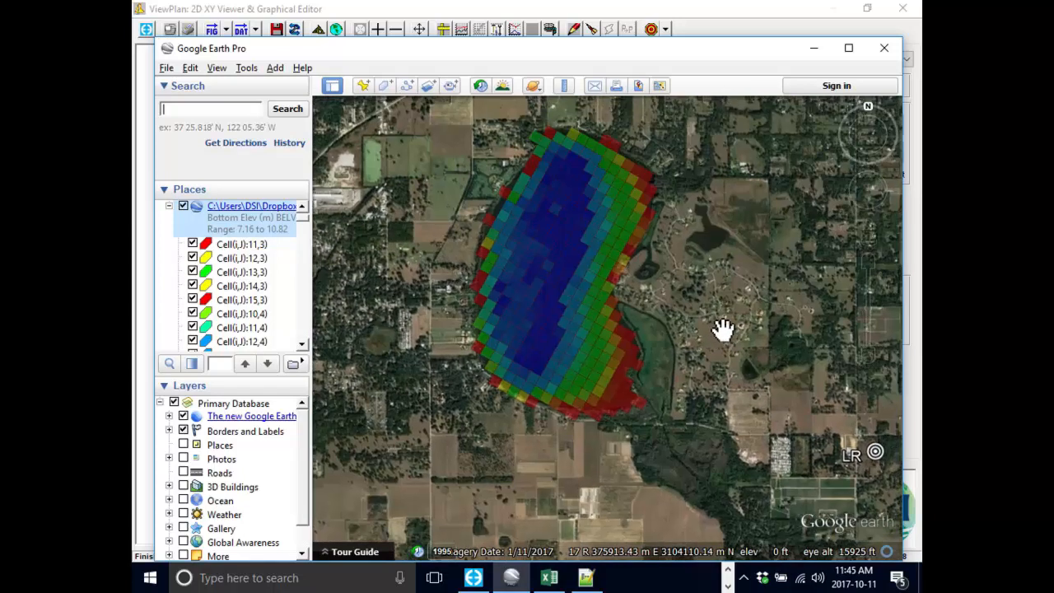
# Hide grid cells (11,3), (12,3) and (13,3) one by one to locate them on the map, and show all three again.
pyautogui.click(192, 245)
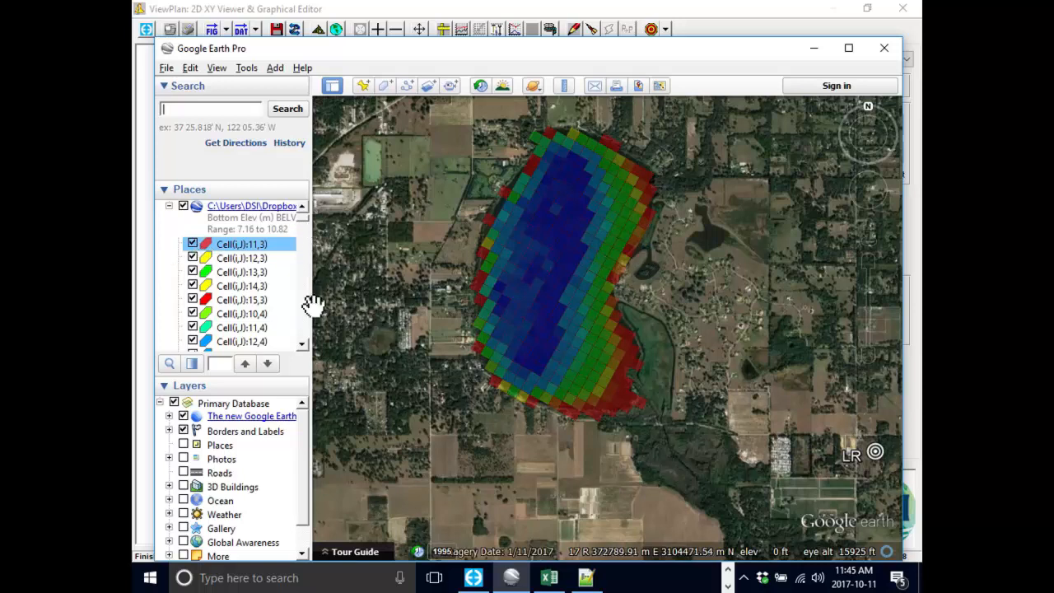
pyautogui.click(193, 258)
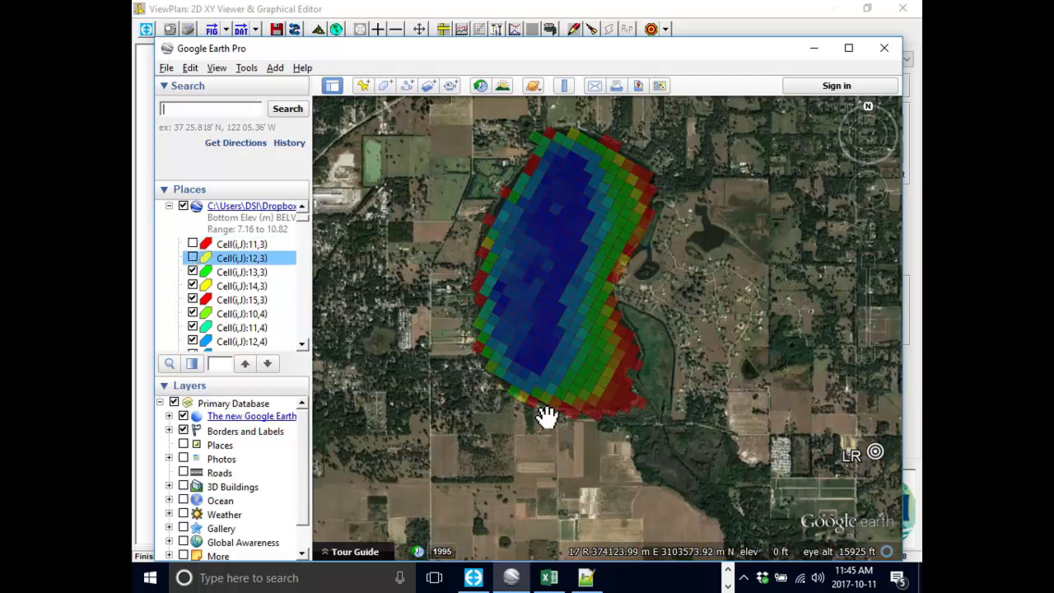
pyautogui.click(192, 272)
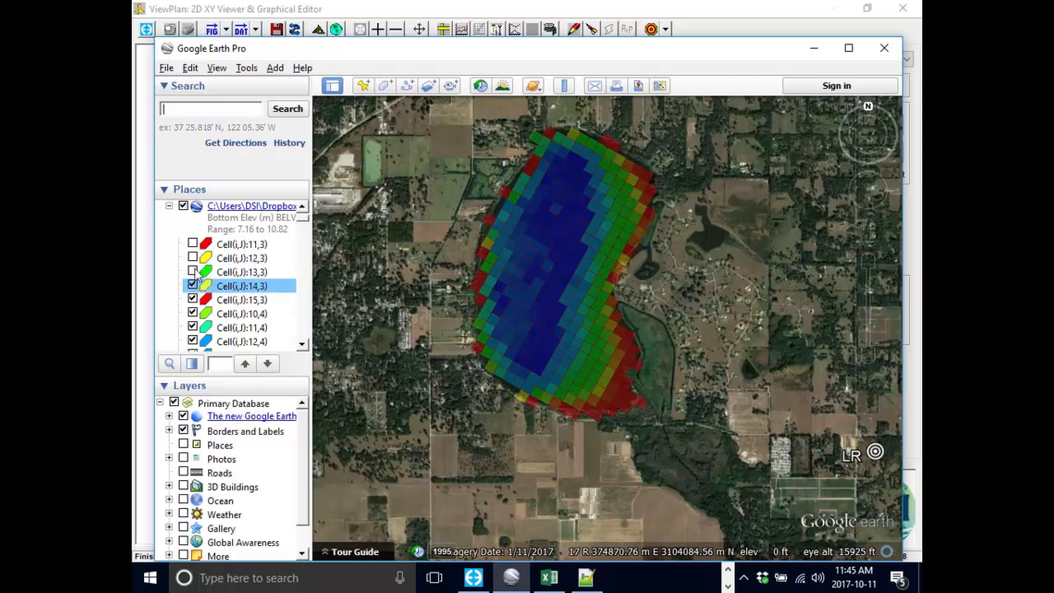
pyautogui.click(194, 270)
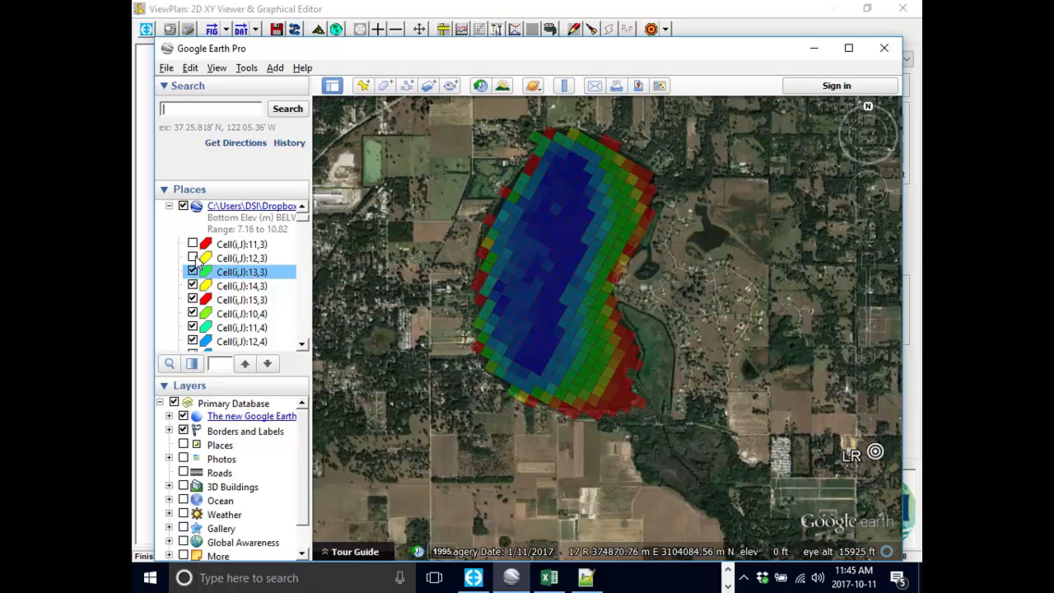
pyautogui.click(193, 258)
pyautogui.click(192, 244)
# Examine the exported grid's entry under Temporary Places, collapsing and expanding it to look through its list of cells.
pyautogui.scroll(1, 301, 287)
pyautogui.scroll(-2, 299, 304)
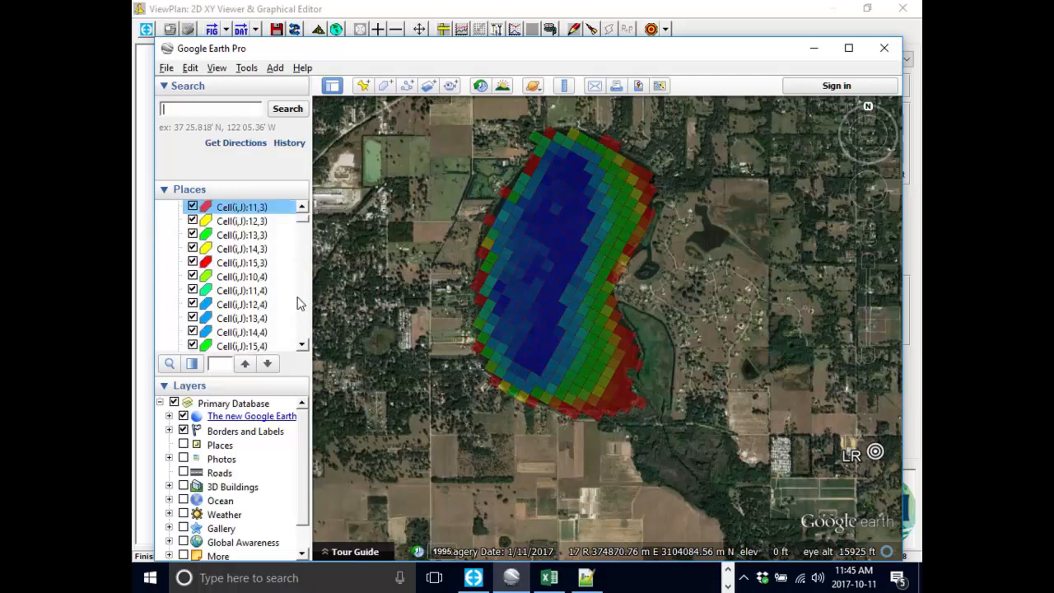
pyautogui.moveTo(303, 230)
pyautogui.mouseDown()
pyautogui.moveTo(305, 349)
pyautogui.moveTo(311, 212)
pyautogui.mouseUp()
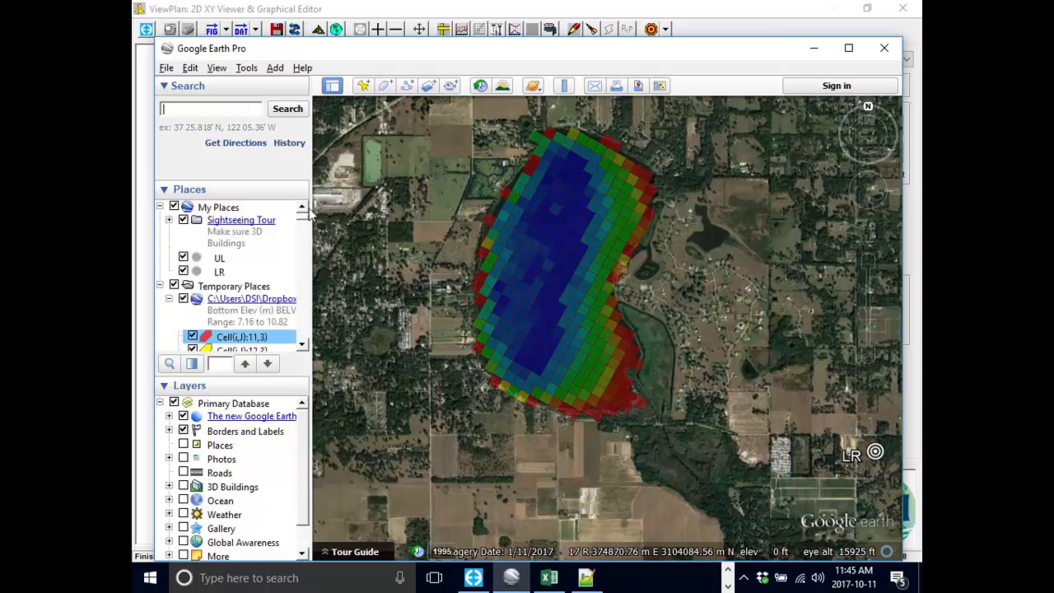
pyautogui.click(169, 299)
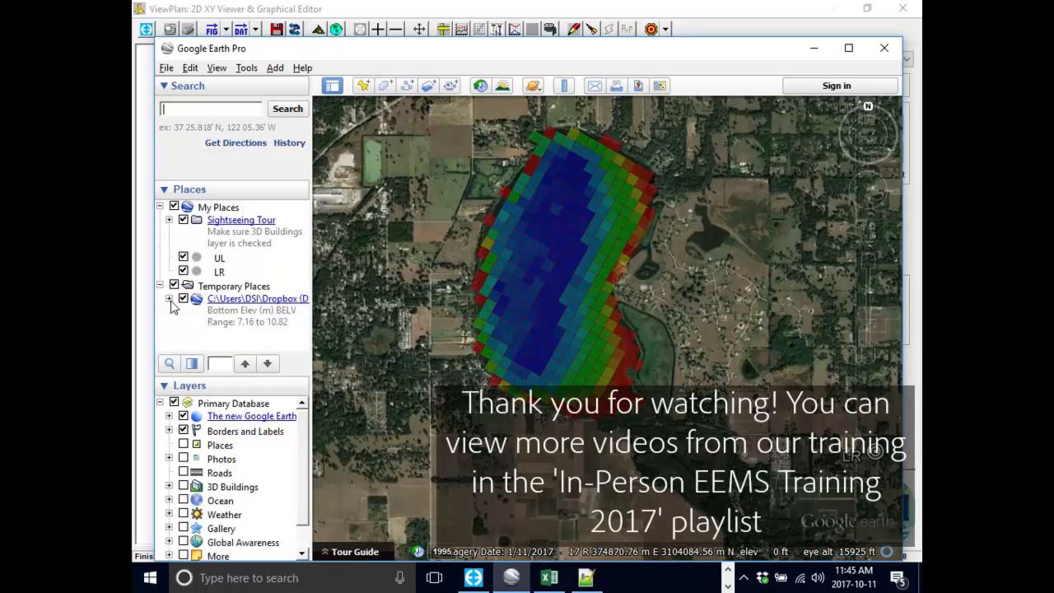
pyautogui.click(169, 299)
pyautogui.scroll(-10, 276, 317)
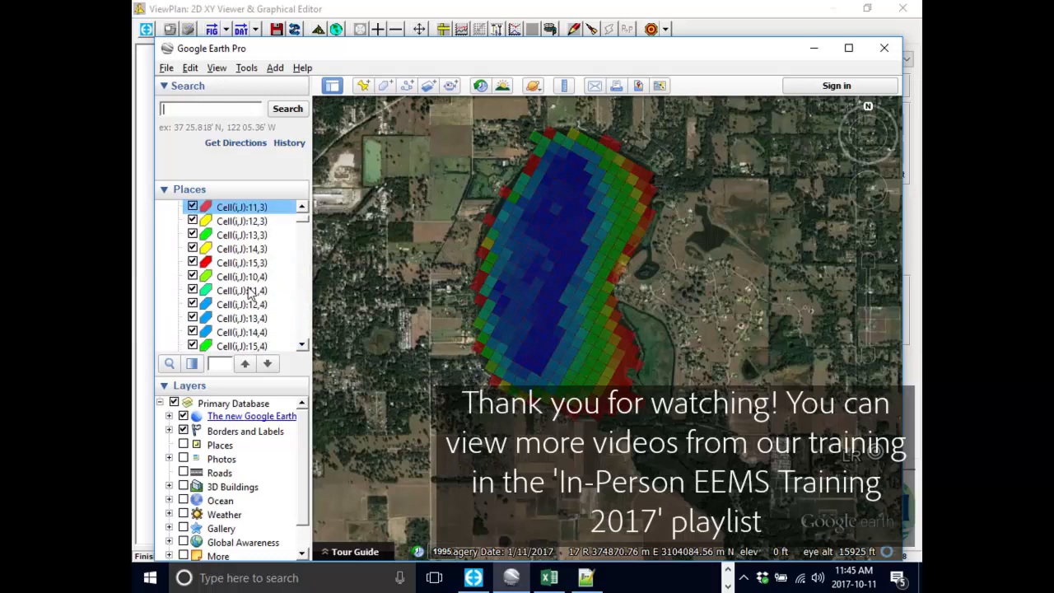
pyautogui.scroll(5, 284, 324)
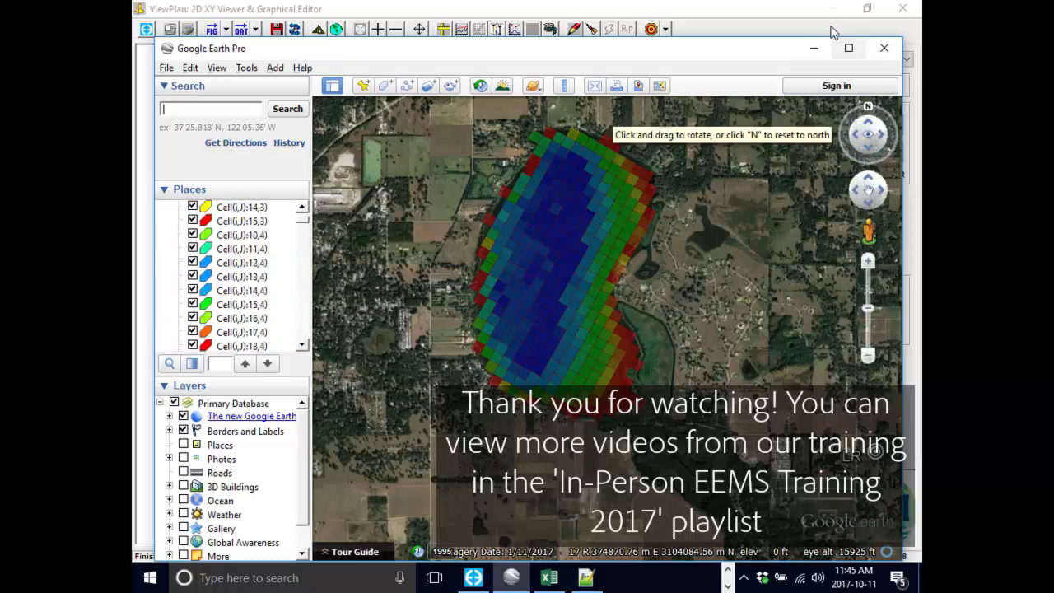